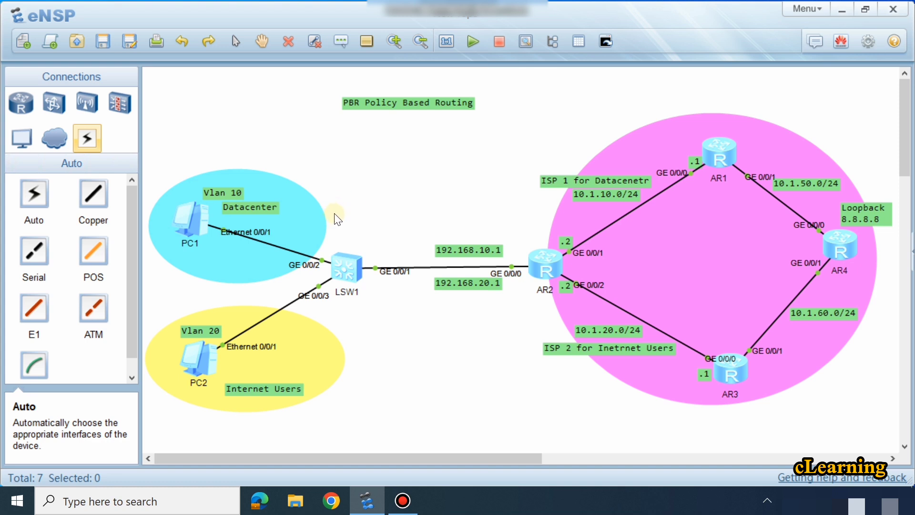
# Step: Open the LSW1 switch console and enter system view
pyautogui.moveTo(355, 270); pyautogui.dragTo(355, 259)
pyautogui.doubleClick(348, 260)
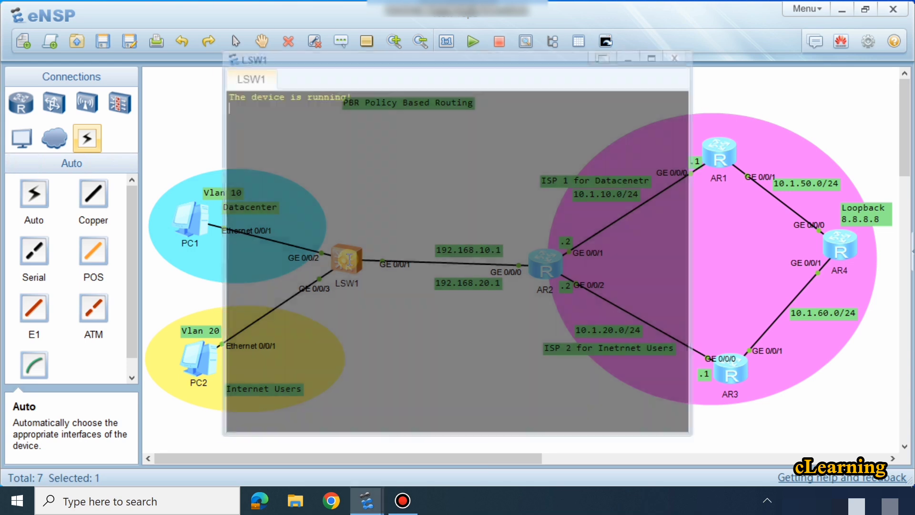
pyautogui.write('sys')
pyautogui.press('Return')
pyautogui.press('Return')
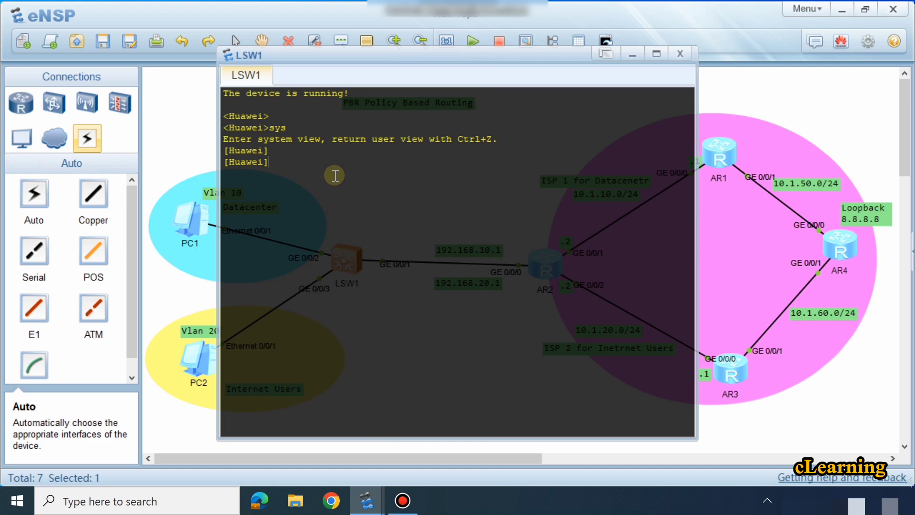
# Step: Create VLANs 10 and 20 on LSW1 with a single batch command
pyautogui.write('vl')
pyautogui.press('Tab')
pyautogui.write('b')
pyautogui.press('Tab')
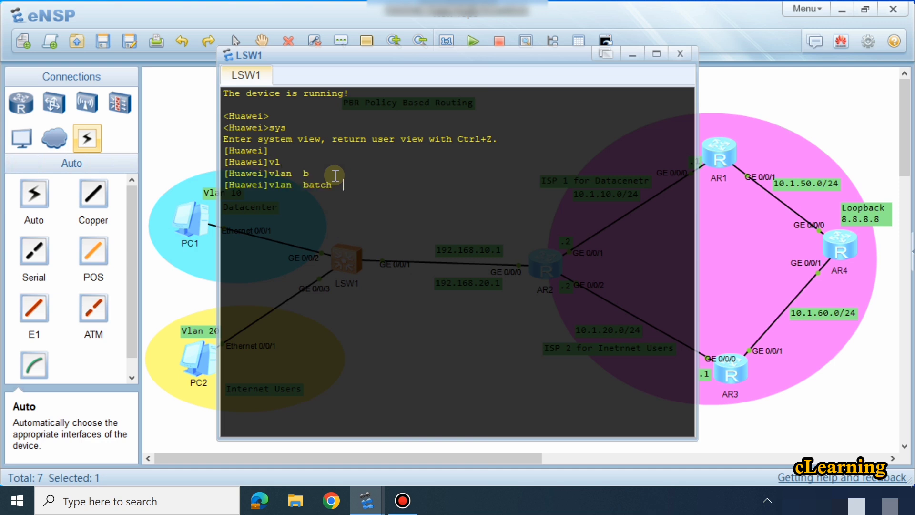
pyautogui.write('10 20')
pyautogui.press('Return')
pyautogui.press('Return')
pyautogui.press('Return')
pyautogui.press('Return')
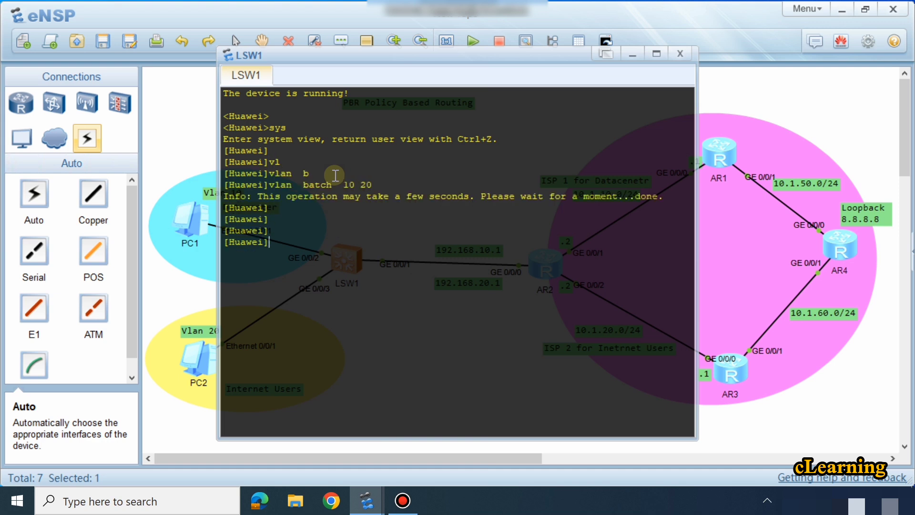
# Step: Enter the configuration view of interface GigabitEthernet 0/0/1 on LSW1
pyautogui.write('int')
pyautogui.press('Tab')
pyautogui.write('g')
pyautogui.press('Tab')
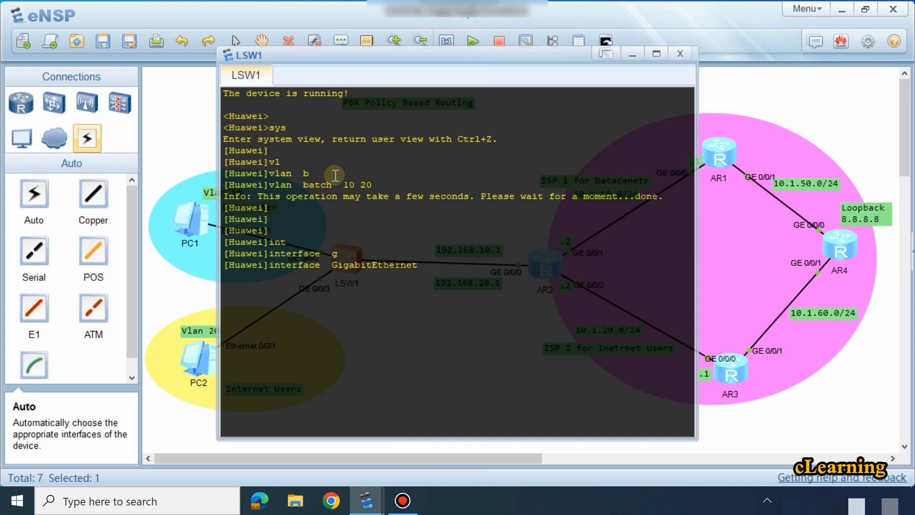
pyautogui.write('0/0/1')
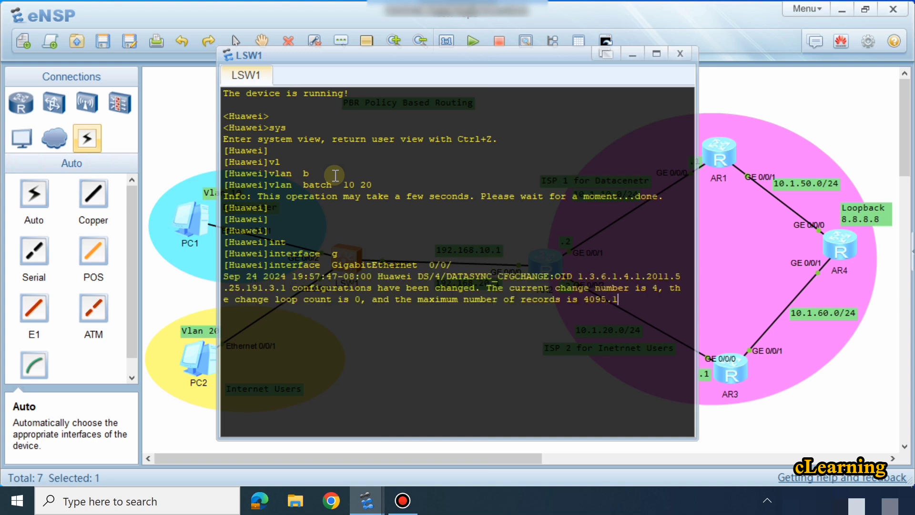
pyautogui.press('Return')
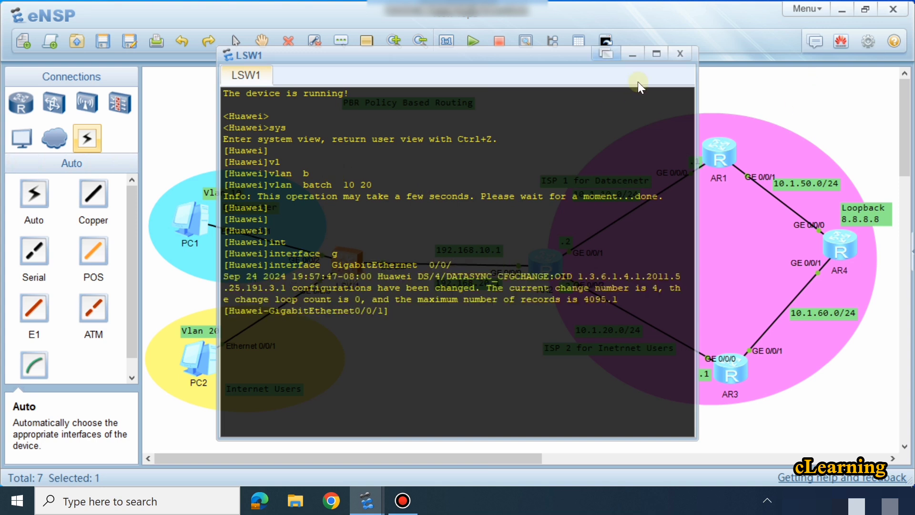
pyautogui.click(633, 56)
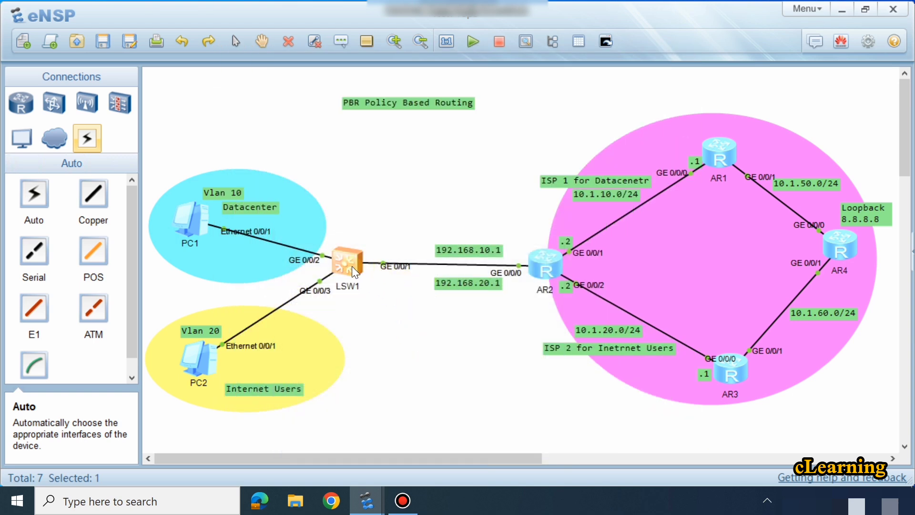
pyautogui.doubleClick(352, 266)
pyautogui.press('Return')
pyautogui.press('Return')
pyautogui.press('Return')
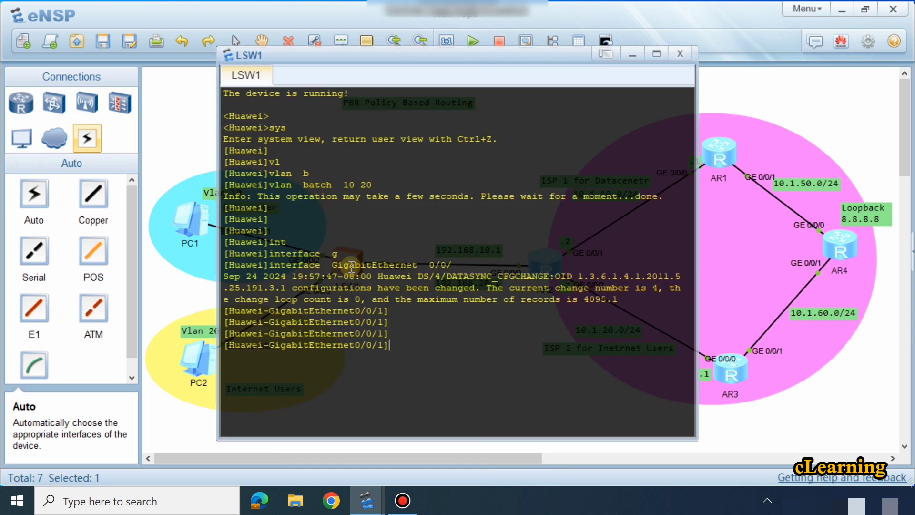
# Step: Set the link type of GigabitEthernet 0/0/1 to trunk
pyautogui.write('port')
pyautogui.press('Tab')
pyautogui.press('Tab')
pyautogui.press('Tab')
pyautogui.press('Tab')
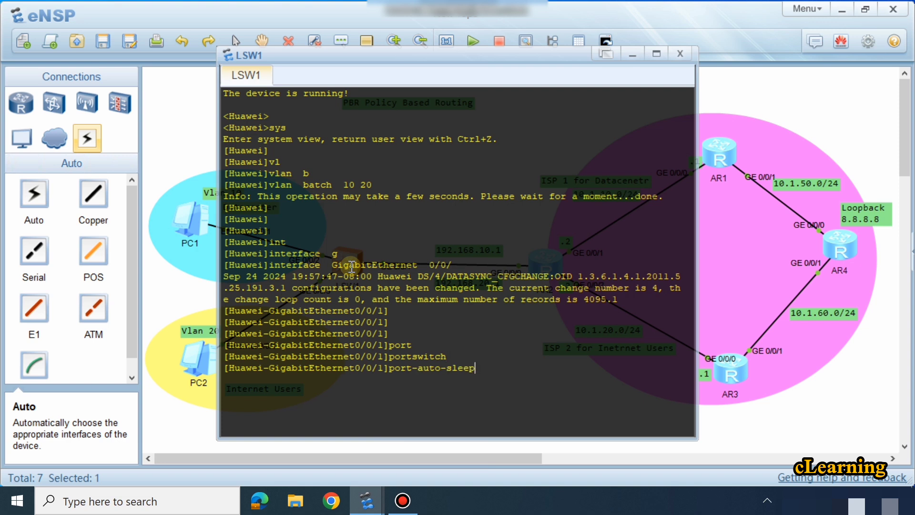
pyautogui.press('BackSpace')
pyautogui.press('BackSpace')
pyautogui.press('BackSpace')
pyautogui.press('BackSpace')
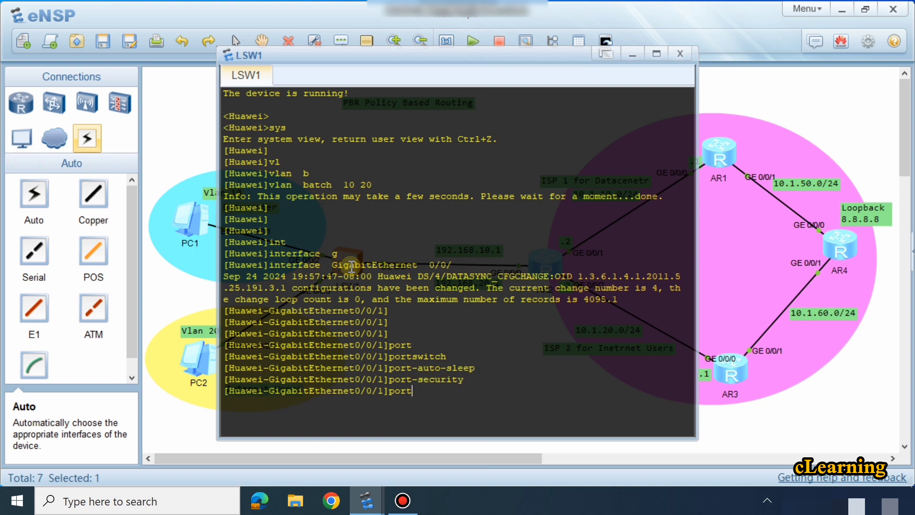
pyautogui.write('t l')
pyautogui.write('i')
pyautogui.press('Tab')
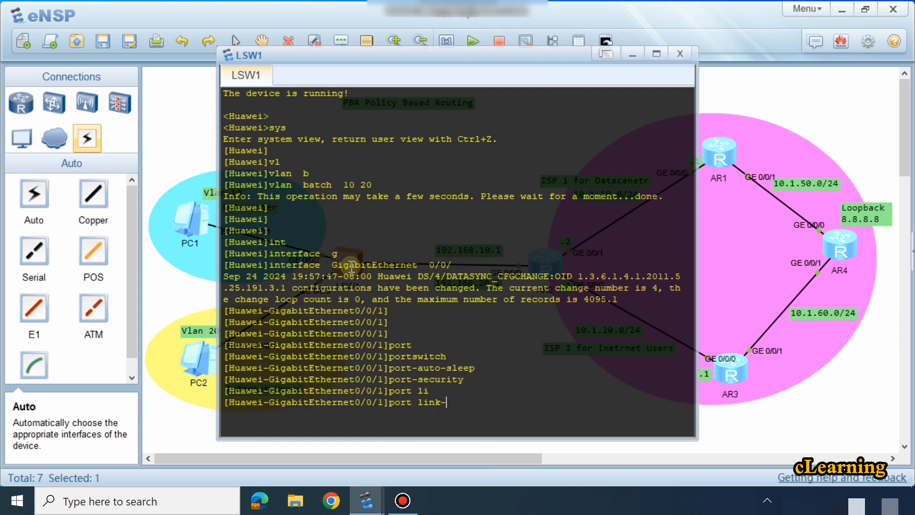
pyautogui.write('t')
pyautogui.press('Tab')
pyautogui.write('tr')
pyautogui.press('Tab')
pyautogui.press('Return')
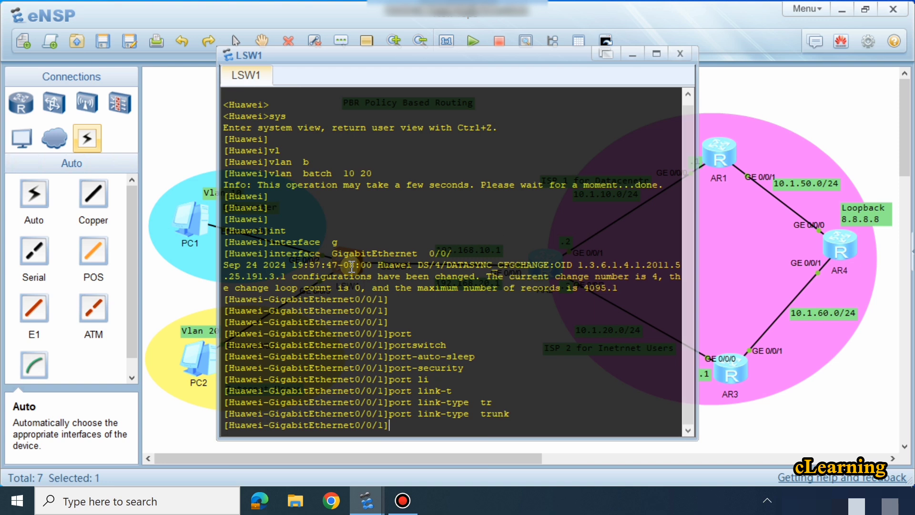
# Step: Allow VLANs 10 and 20 through the GigabitEthernet 0/0/1 trunk and return to system view
pyautogui.write('po')
pyautogui.press('Tab')
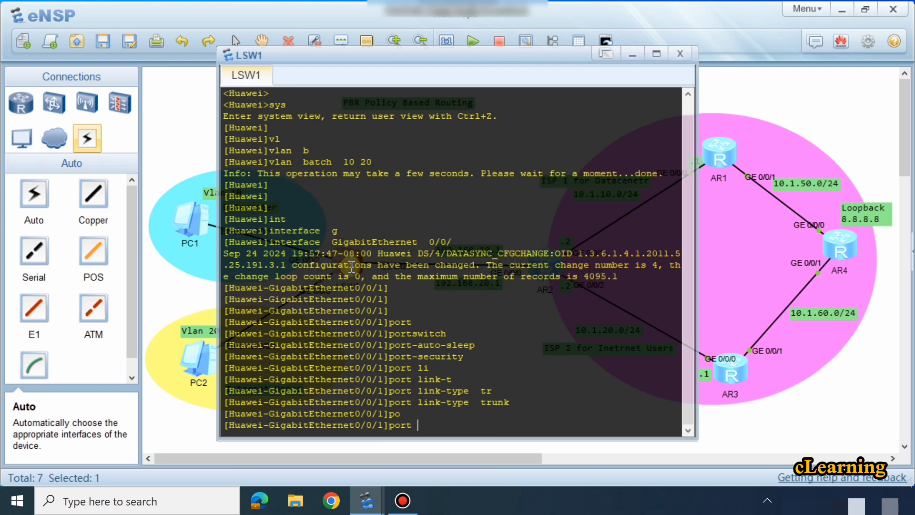
pyautogui.write('tr')
pyautogui.press('Tab')
pyautogui.write('al')
pyautogui.press('Tab')
pyautogui.write('v')
pyautogui.press('Tab')
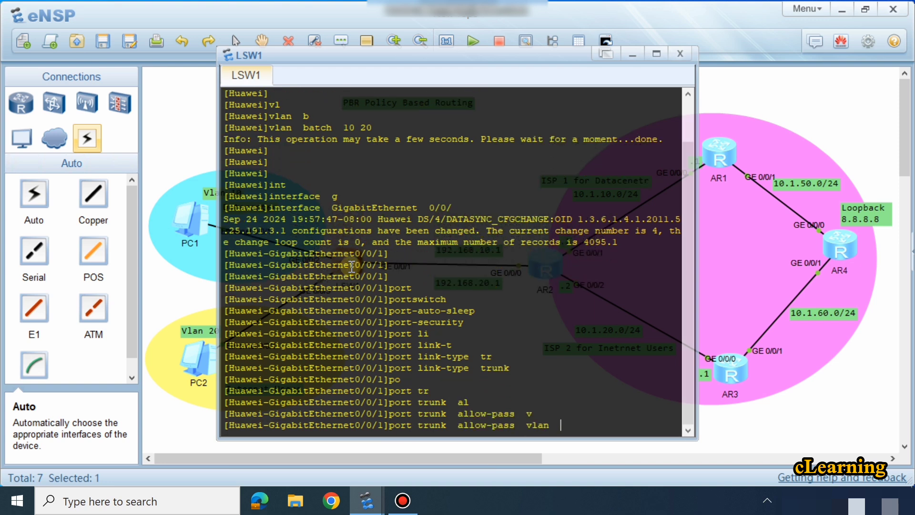
pyautogui.write('10 20')
pyautogui.press('Return')
pyautogui.press('Return')
pyautogui.press('Return')
pyautogui.press('Return')
pyautogui.press('Return')
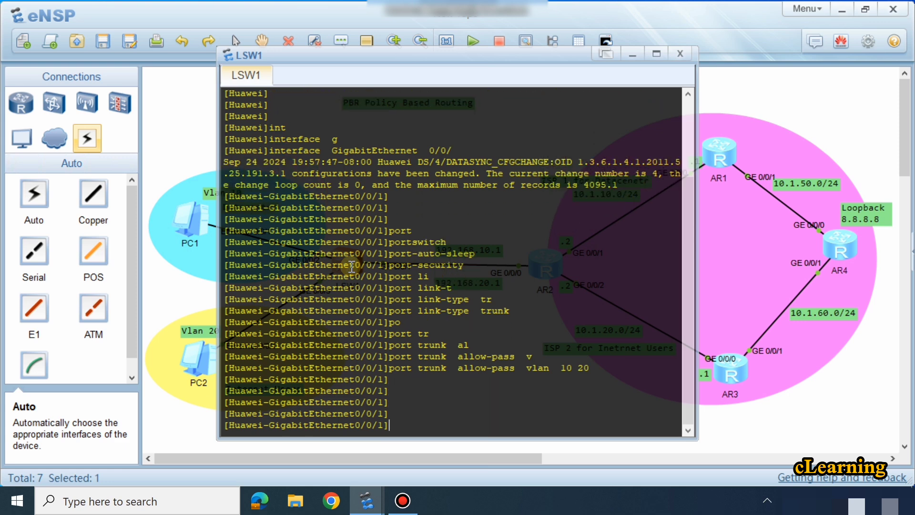
pyautogui.write('q')
pyautogui.press('Return')
pyautogui.press('Return')
pyautogui.press('Return')
pyautogui.press('Return')
pyautogui.press('Return')
pyautogui.press('Return')
pyautogui.press('Return')
pyautogui.press('Return')
pyautogui.press('Return')
pyautogui.press('Return')
# Step: Enter the configuration view of interface GigabitEthernet 0/0/2, the LSW1 port facing PC1
pyautogui.press('Up')
pyautogui.press('Up')
pyautogui.press('Up')
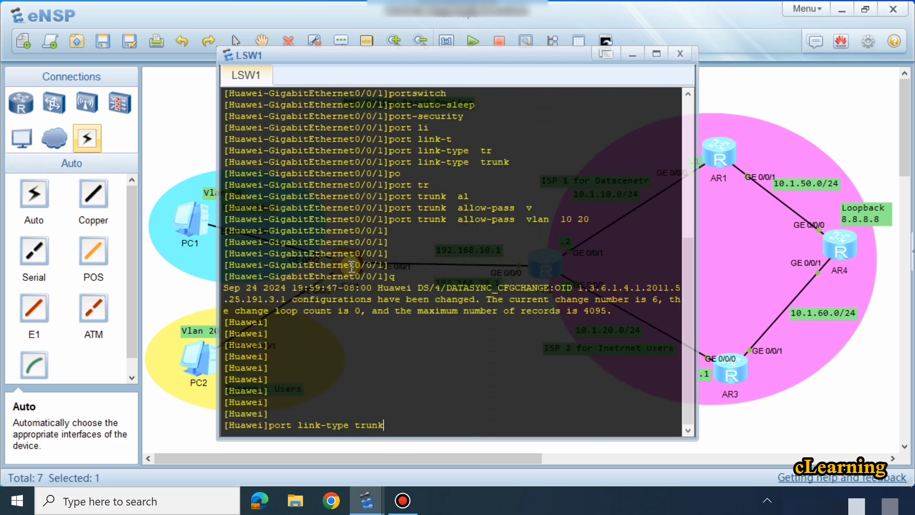
pyautogui.click(833, 418)
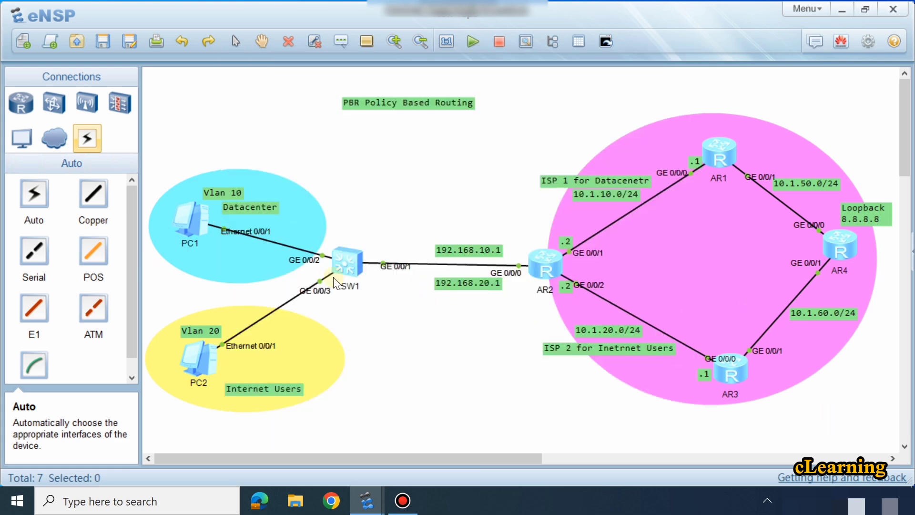
pyautogui.doubleClick(347, 260)
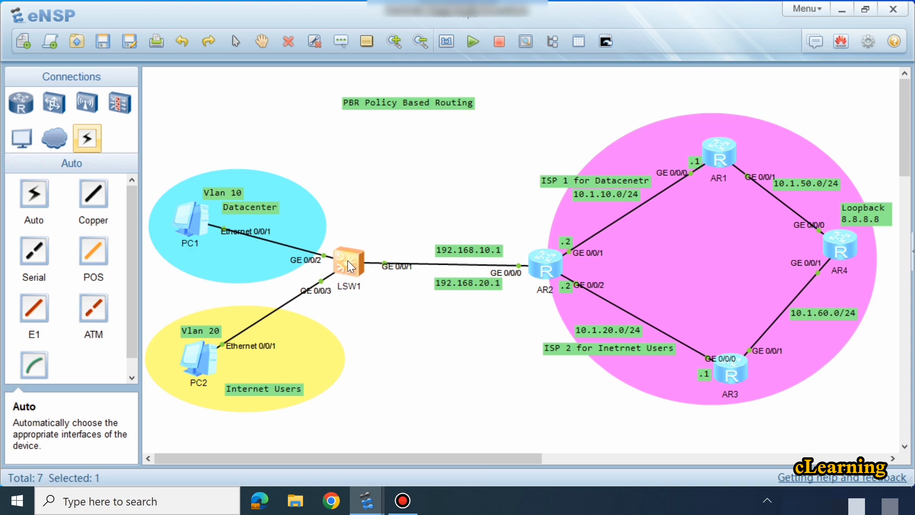
pyautogui.press('Up')
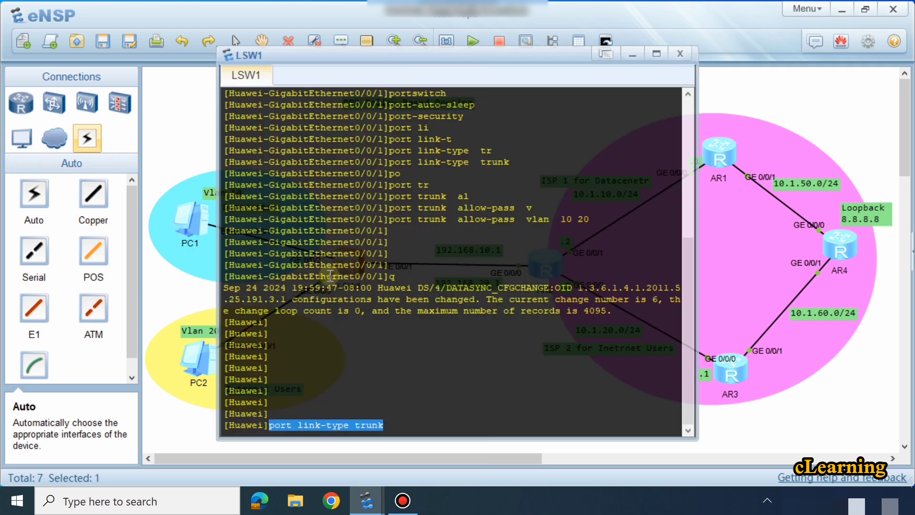
pyautogui.press('BackSpace')
pyautogui.write('2')
pyautogui.press('Return')
pyautogui.press('Return')
pyautogui.press('Return')
pyautogui.press('Return')
pyautogui.press('Return')
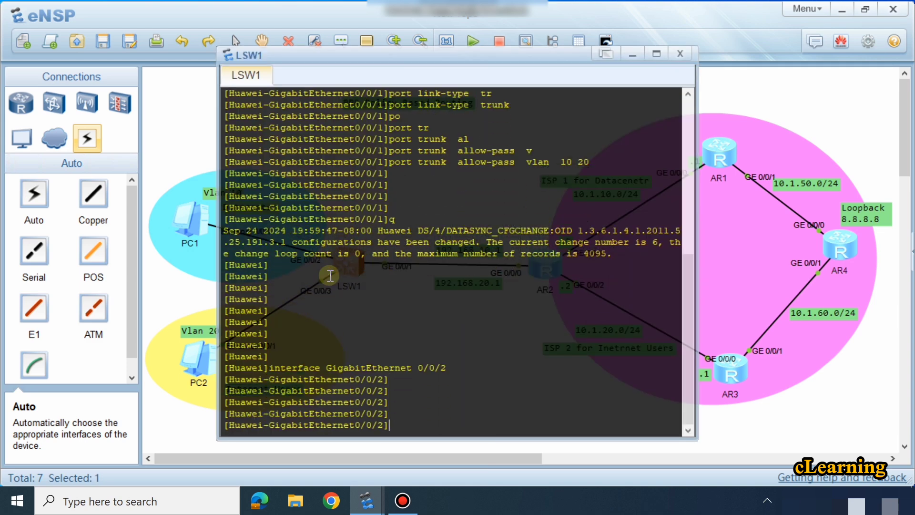
# Step: Set the link type of GigabitEthernet 0/0/2 to access
pyautogui.write('port li')
pyautogui.press('Tab')
pyautogui.press('Tab')
pyautogui.press('Tab')
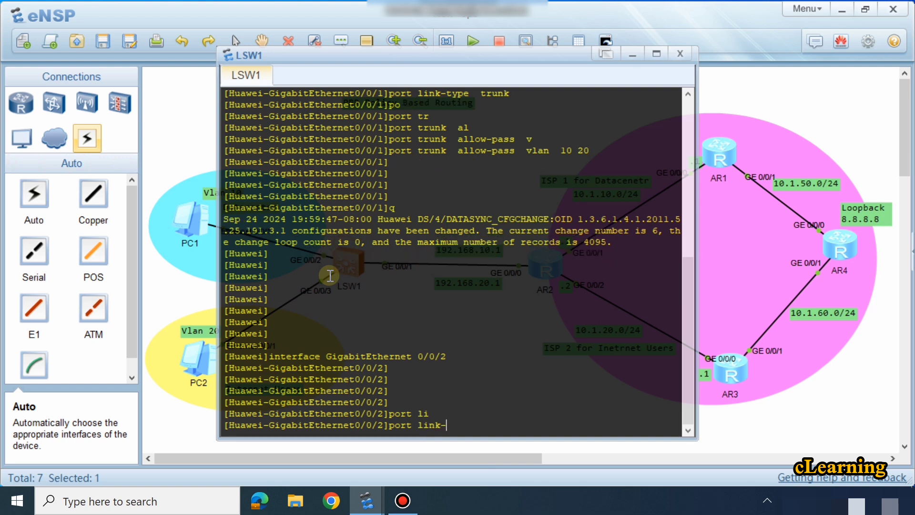
pyautogui.write('ac')
pyautogui.press('Tab')
pyautogui.press('Return')
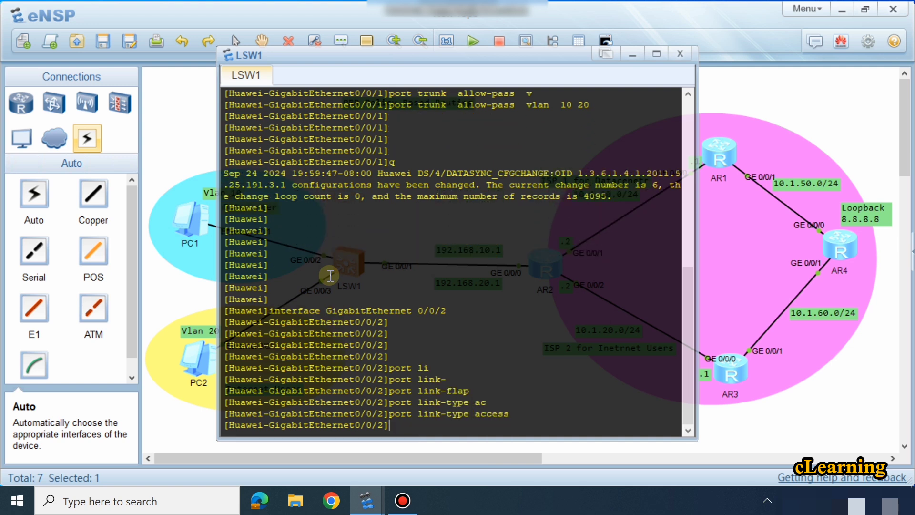
# Step: Assign VLAN 10 as the default VLAN of GigabitEthernet 0/0/2
pyautogui.write('po')
pyautogui.press('Tab')
pyautogui.write('de')
pyautogui.press('Tab')
pyautogui.write('v')
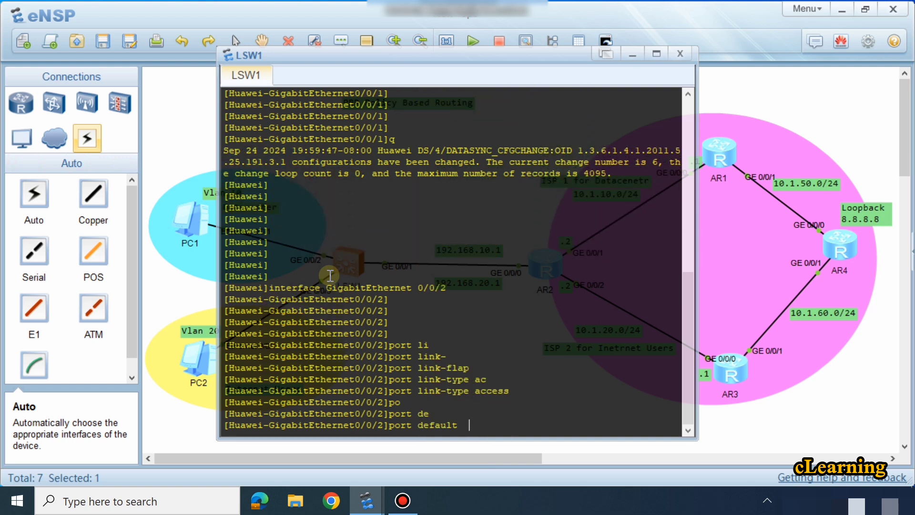
pyautogui.press('Tab')
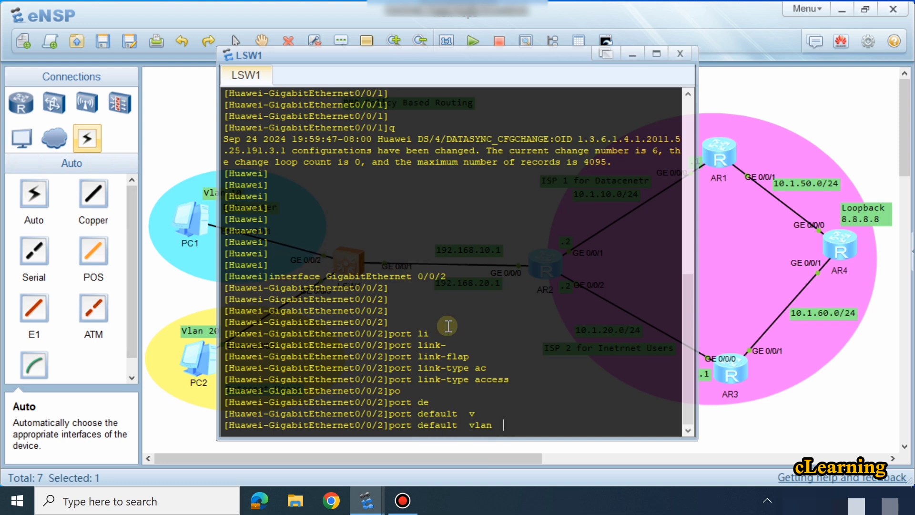
pyautogui.write('10')
pyautogui.press('Return')
pyautogui.press('Return')
pyautogui.press('Return')
pyautogui.press('Return')
# Step: Switch to the configuration view of interface GigabitEthernet 0/0/3, the LSW1 port facing PC2
pyautogui.press('Up')
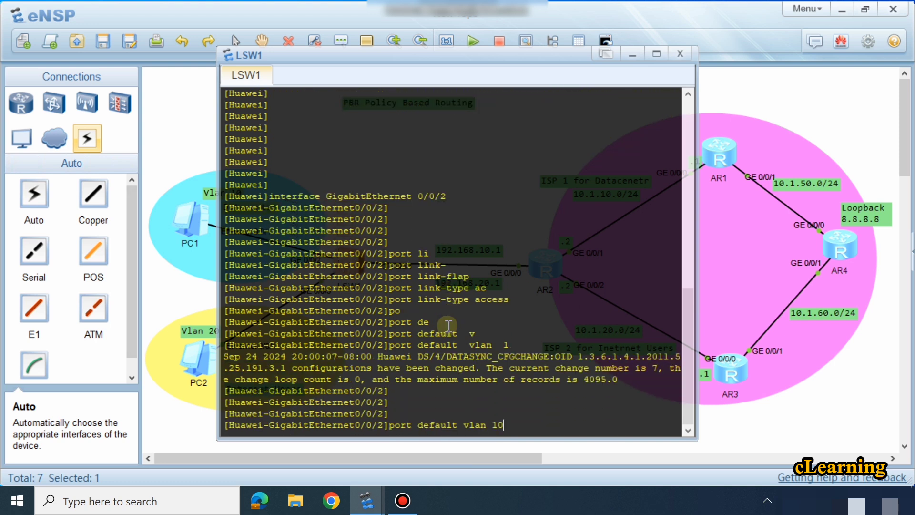
pyautogui.press('Up')
pyautogui.press('Up')
pyautogui.press('BackSpace')
pyautogui.write('3')
pyautogui.press('Return')
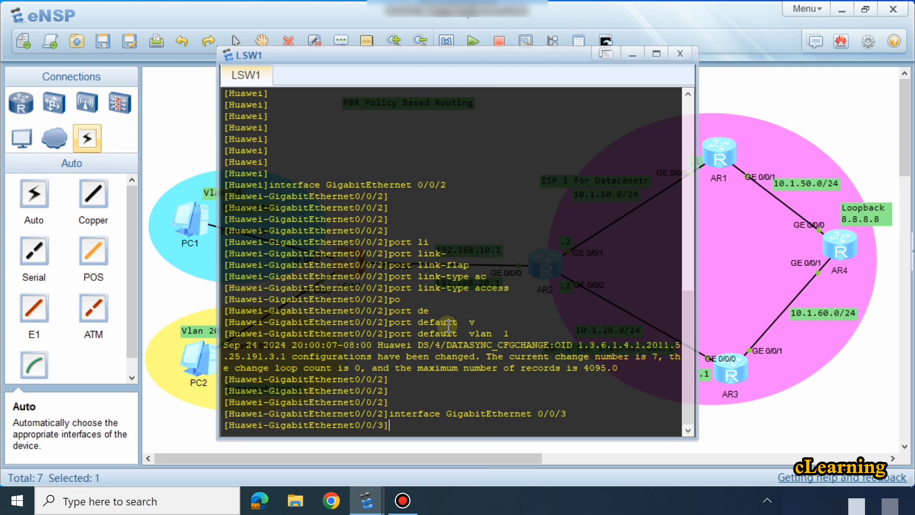
# Step: Try to assign default VLAN 20 to GigabitEthernet 0/0/3 without setting its link type
pyautogui.press('Up')
pyautogui.press('Up')
pyautogui.press('BackSpace')
pyautogui.press('BackSpace')
pyautogui.write('20')
pyautogui.press('Return')
pyautogui.press('Return')
pyautogui.press('Return')
pyautogui.press('Return')
pyautogui.press('Return')
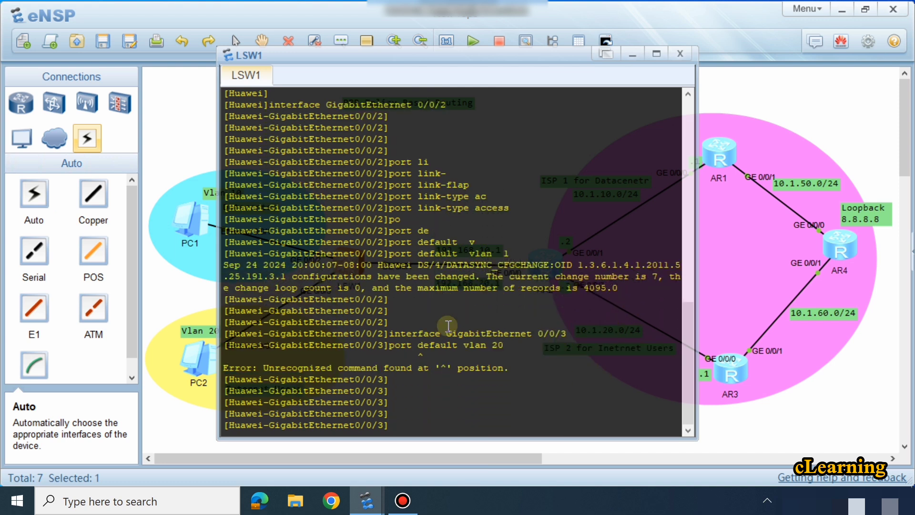
# Step: Set GigabitEthernet 0/0/3 to access link type with default VLAN 20, and return to the topology
pyautogui.press('Up')
pyautogui.press('Up')
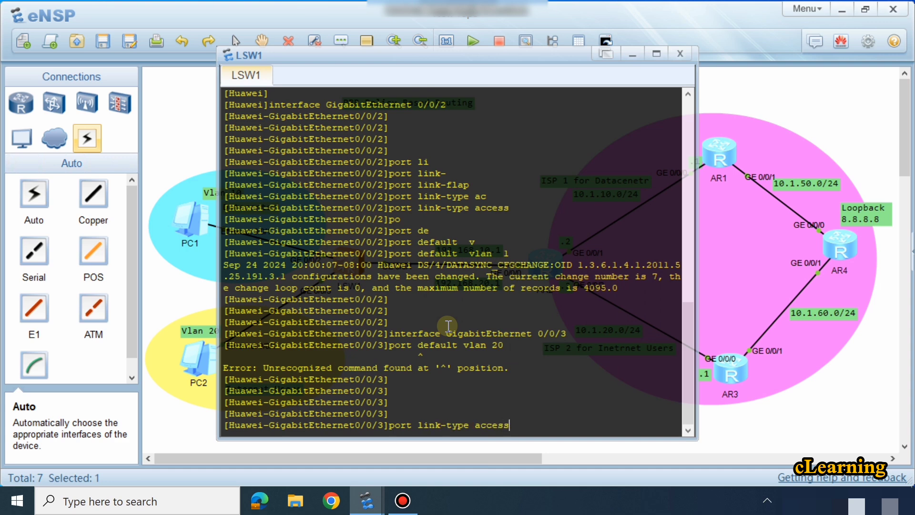
pyautogui.press('Return')
pyautogui.press('Up')
pyautogui.press('Up')
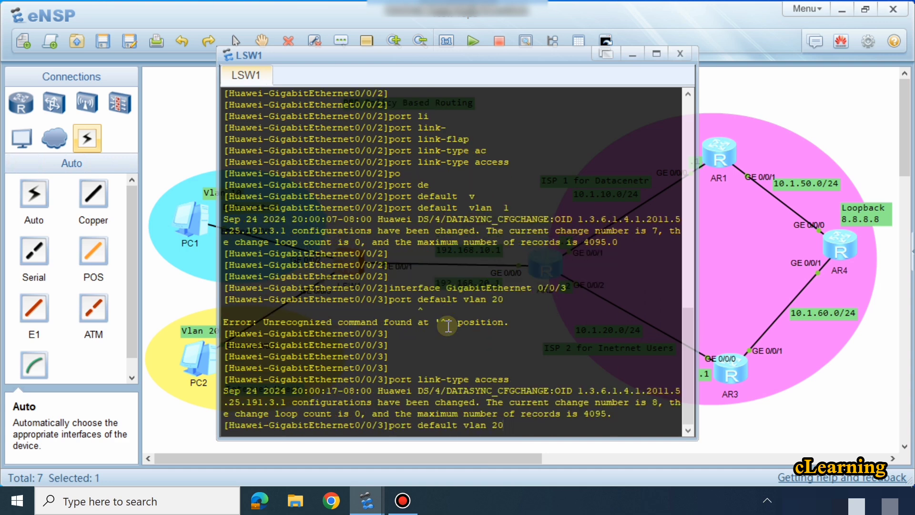
pyautogui.press('Return')
pyautogui.press('Return')
pyautogui.press('Return')
pyautogui.press('Return')
pyautogui.press('Return')
pyautogui.press('Return')
pyautogui.press('Return')
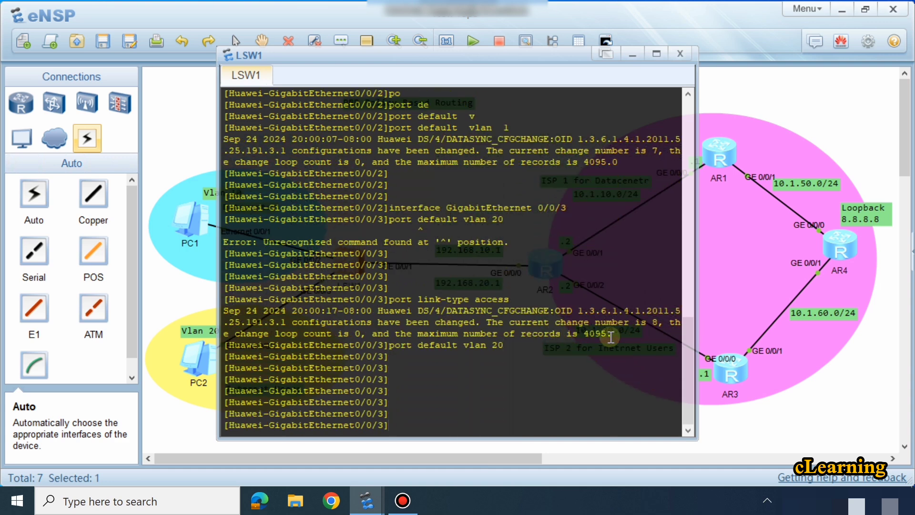
pyautogui.click(756, 412)
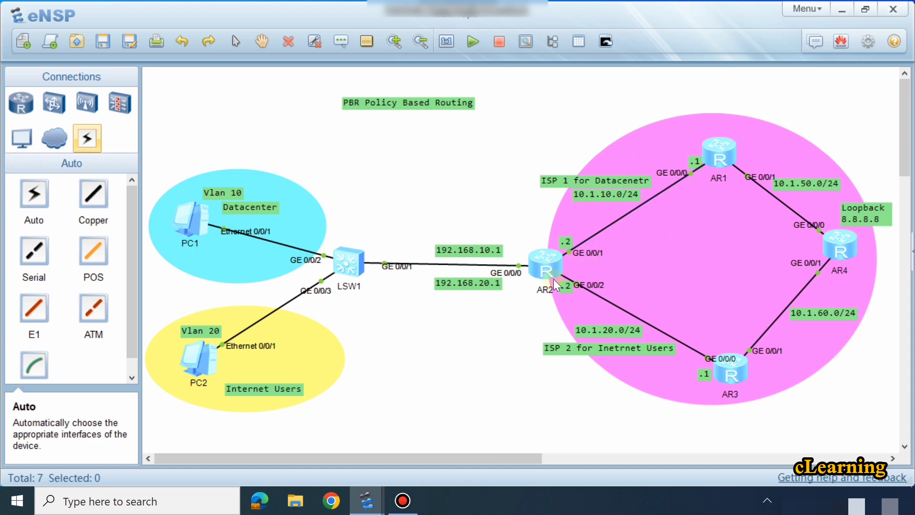
# Step: Open the AR2 router console and enter system view
pyautogui.moveTo(552, 265); pyautogui.dragTo(557, 265)
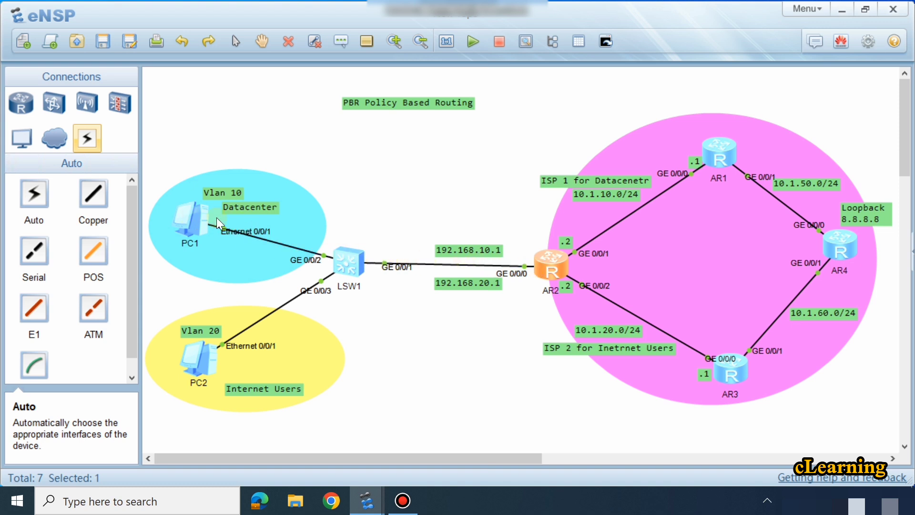
pyautogui.doubleClick(537, 263)
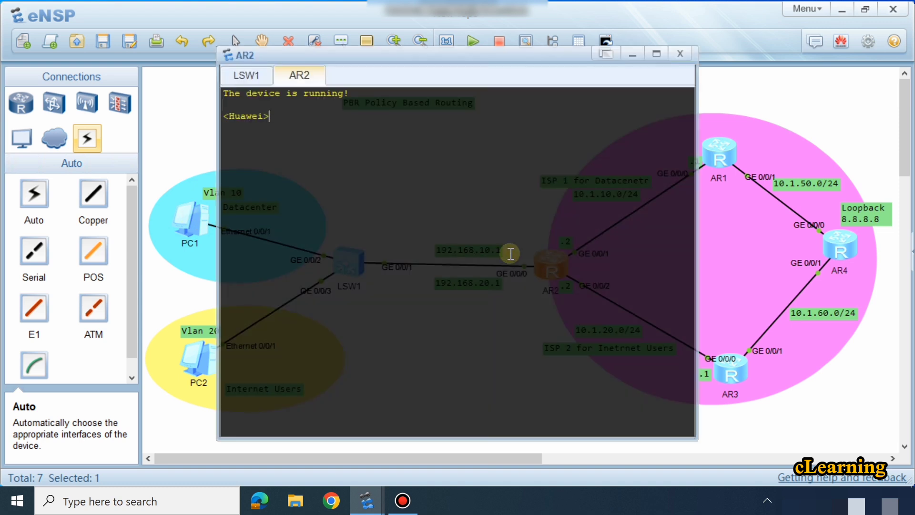
pyautogui.press('Return')
pyautogui.press('Return')
pyautogui.press('Return')
pyautogui.write('sys')
pyautogui.press('Return')
pyautogui.press('Return')
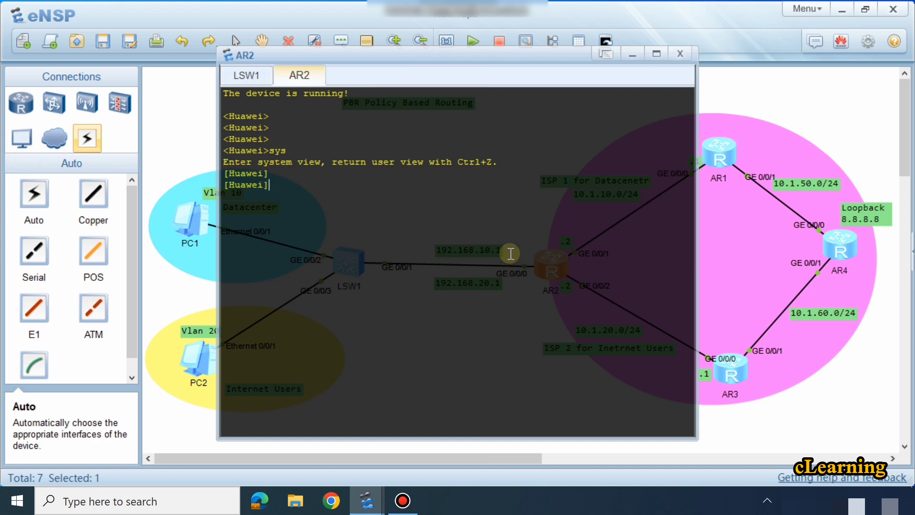
# Step: Create subinterface GigabitEthernet 0/0/0.10 on AR2 and enter its configuration view
pyautogui.write('int')
pyautogui.press('Tab')
pyautogui.write('g')
pyautogui.press('Tab')
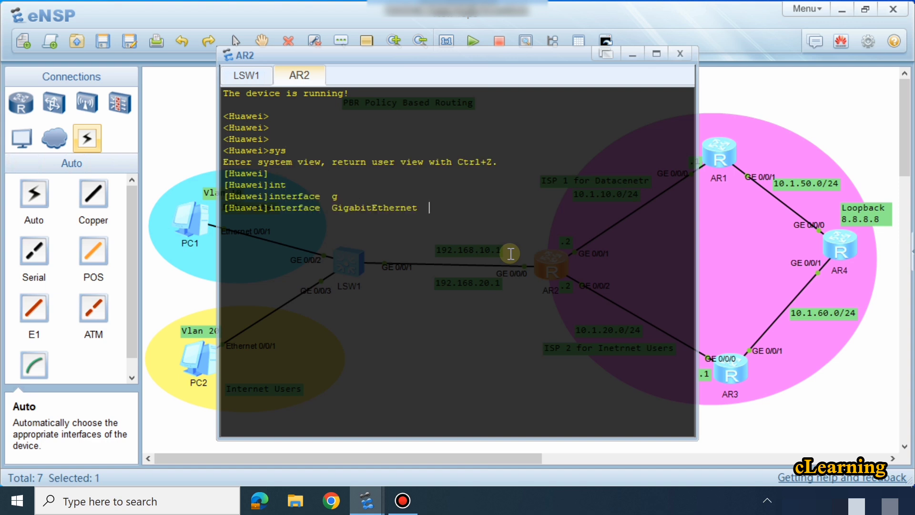
pyautogui.write('0/0/0.10')
pyautogui.press('Return')
pyautogui.press('Return')
pyautogui.press('Return')
pyautogui.press('Return')
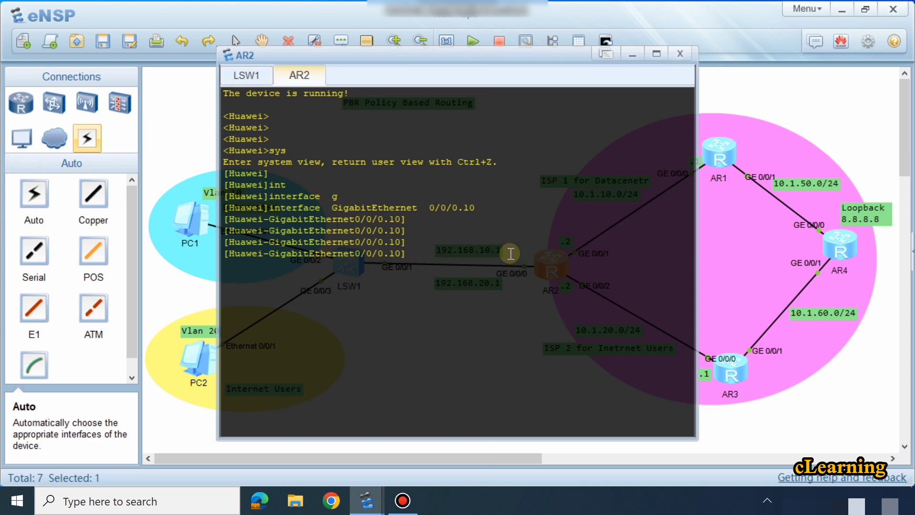
# Step: Set dot1q termination with VLAN ID 10 on subinterface GigabitEthernet 0/0/0.10
pyautogui.write('do')
pyautogui.press('Tab')
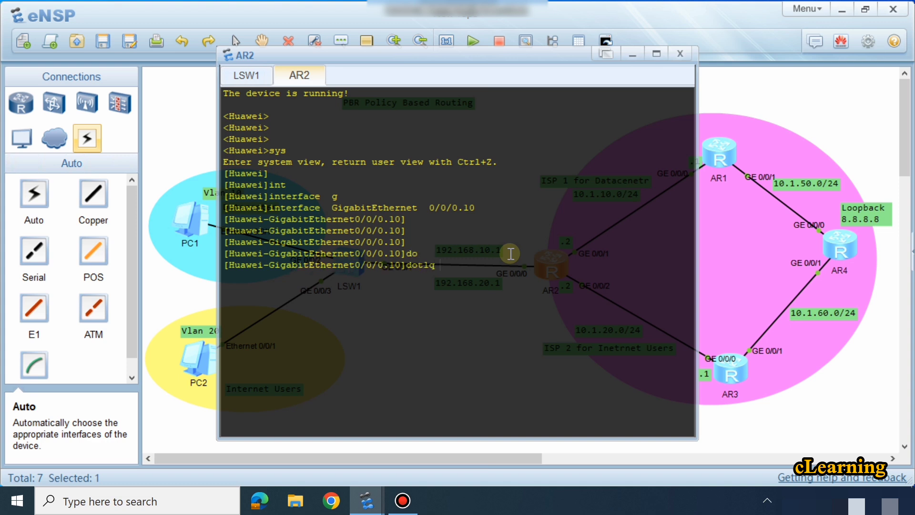
pyautogui.write('t')
pyautogui.press('Tab')
pyautogui.write('v')
pyautogui.press('Tab')
pyautogui.write('10')
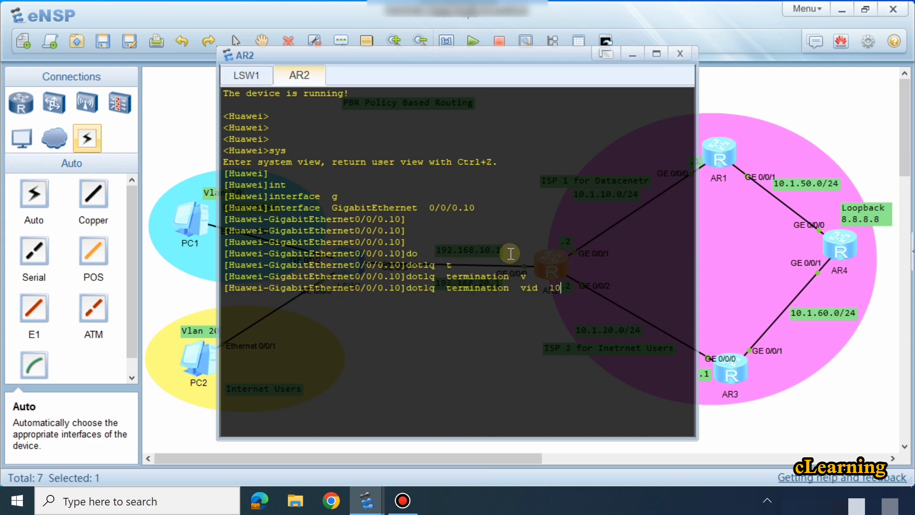
pyautogui.press('Return')
pyautogui.press('Return')
# Step: Assign IP address 192.168.1.1 with mask length 24 to subinterface GigabitEthernet 0/0/0.10
pyautogui.write('ip ad')
pyautogui.press('Tab')
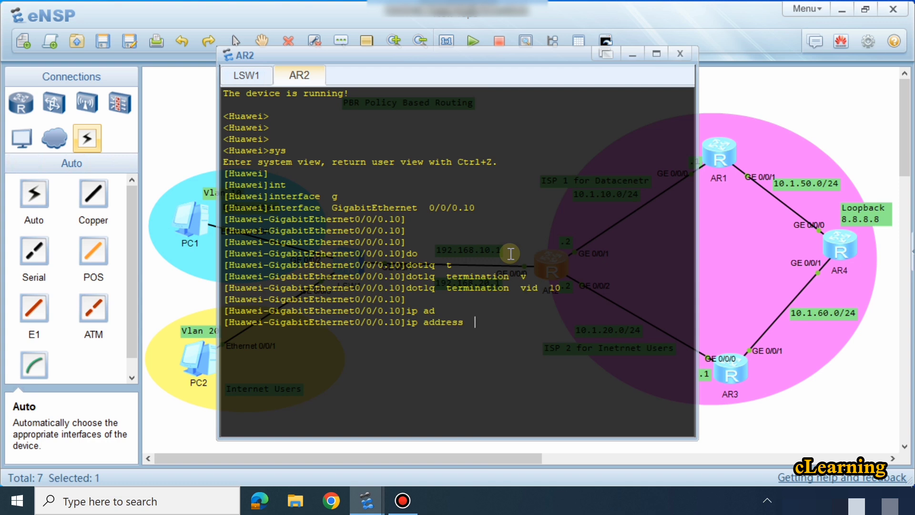
pyautogui.write('192.168.1.1 24')
pyautogui.press('Return')
pyautogui.press('Return')
# Step: Enable ARP broadcast on subinterface GigabitEthernet 0/0/0.10
pyautogui.write('ar')
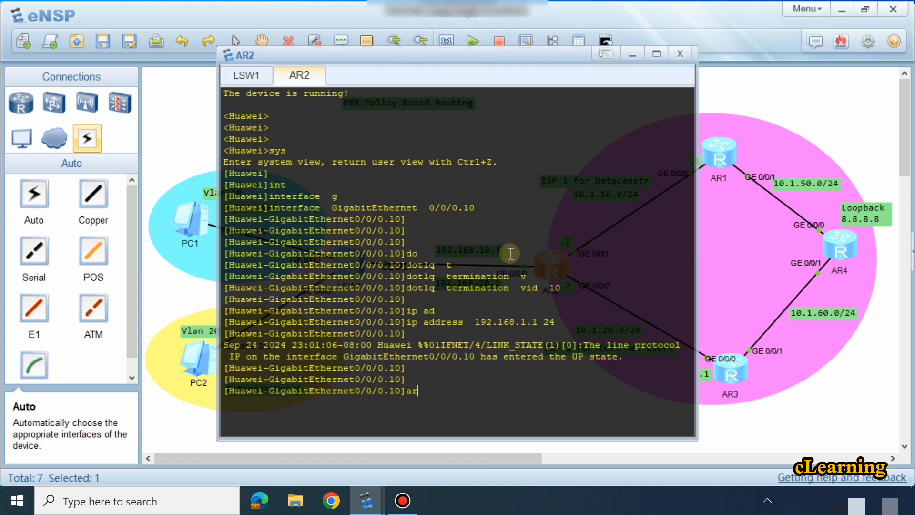
pyautogui.press('Tab')
pyautogui.write('b')
pyautogui.press('Tab')
pyautogui.write('e')
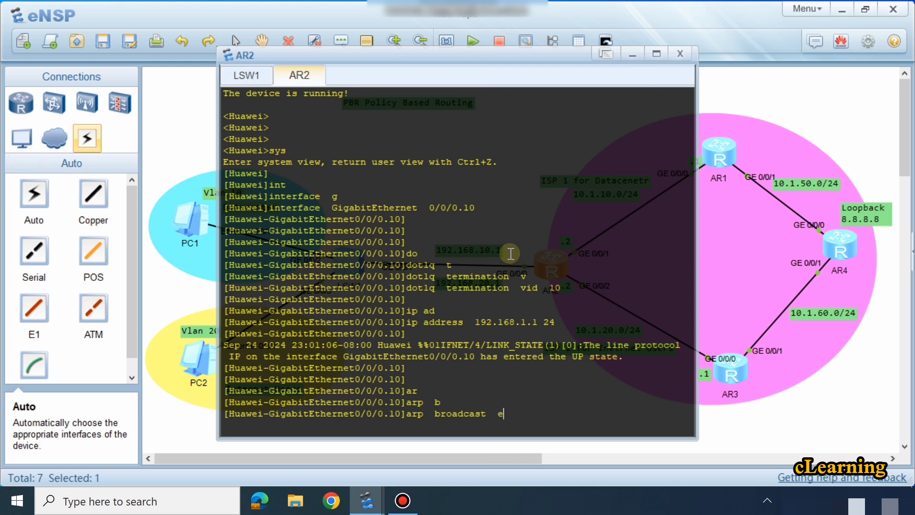
pyautogui.write('n')
pyautogui.press('Tab')
pyautogui.press('Return')
pyautogui.press('Return')
pyautogui.press('Return')
pyautogui.press('Return')
pyautogui.press('Return')
pyautogui.press('Return')
pyautogui.press('Return')
# Step: Create subinterface GigabitEthernet 0/0/0.20 on AR2 by reusing the earlier interface command, and enter its configuration view
pyautogui.write('q')
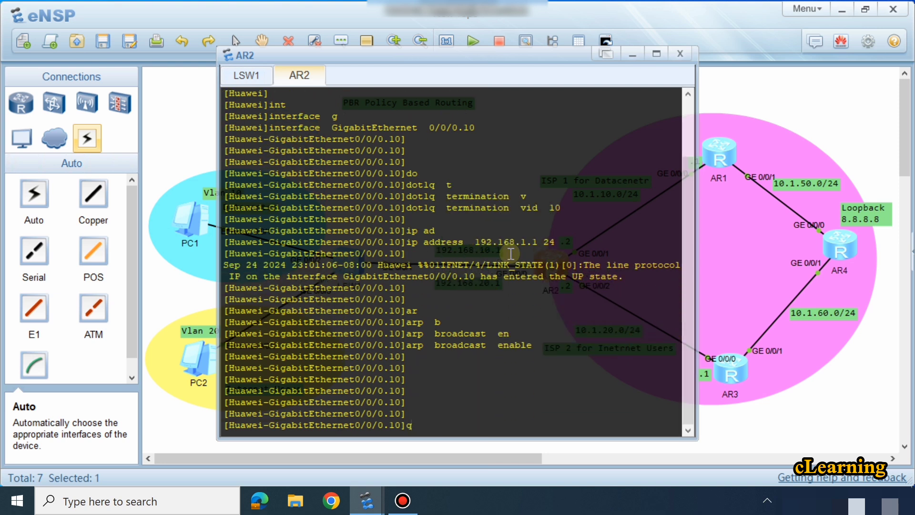
pyautogui.press('Up')
pyautogui.press('Up')
pyautogui.press('Up')
pyautogui.press('Up')
pyautogui.press('BackSpace')
pyautogui.press('BackSpace')
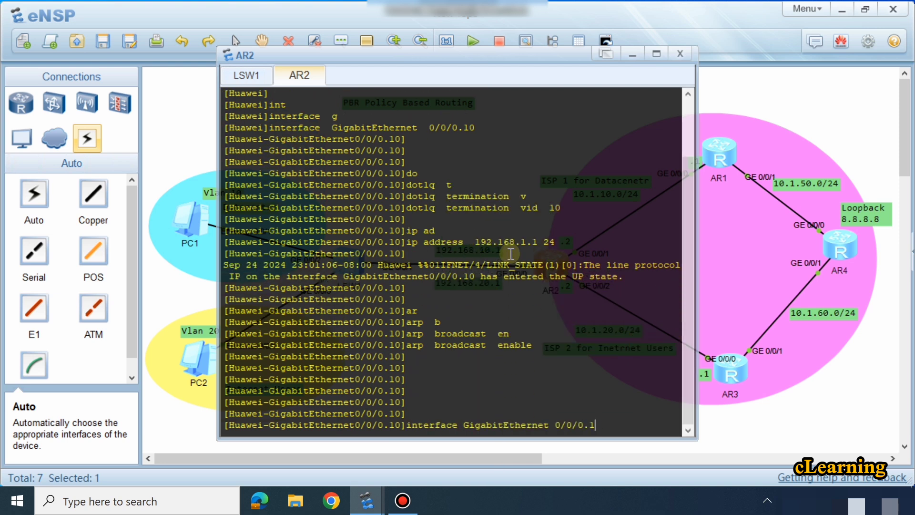
pyautogui.write('20')
pyautogui.press('Return')
pyautogui.press('Return')
pyautogui.press('Return')
pyautogui.press('Return')
pyautogui.press('Return')
pyautogui.press('Return')
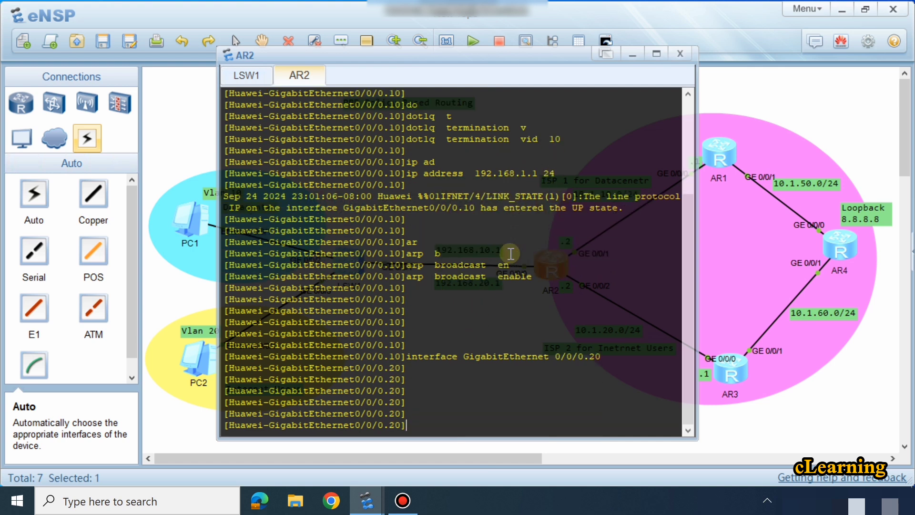
# Step: Assign IP address 192.168.2.1 with mask length 24 to subinterface GigabitEthernet 0/0/0.20, adapting the earlier address command
pyautogui.press('Up')
pyautogui.press('Up')
pyautogui.press('Up')
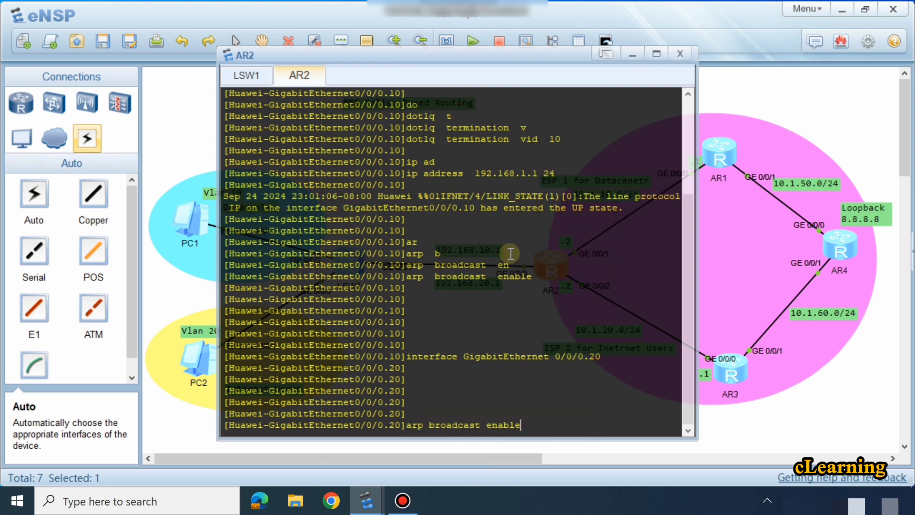
pyautogui.press('Left')
pyautogui.press('Left')
pyautogui.press('Left')
pyautogui.press('Left')
pyautogui.press('Left')
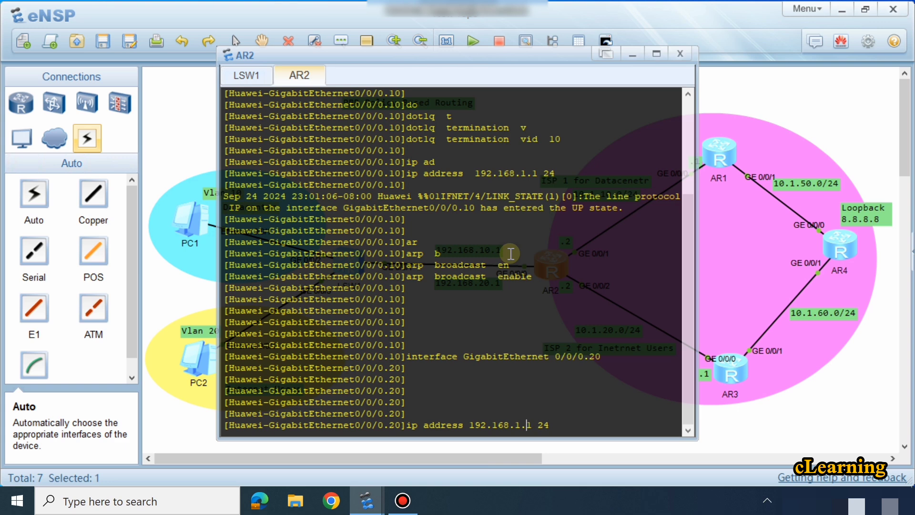
pyautogui.press('BackSpace')
pyautogui.press('Return')
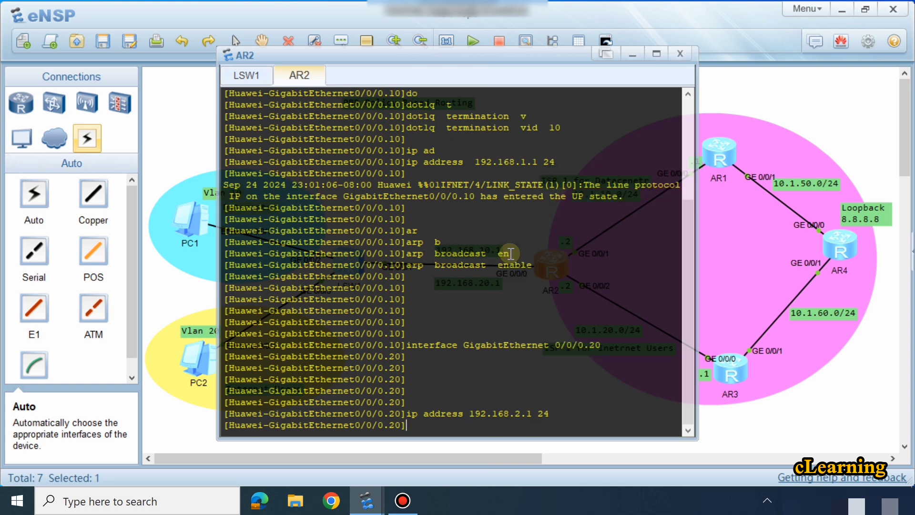
# Step: Change the two gateway labels on the LSW1–AR2 link in the topology to 192.168.1.1 and 192.168.2.1
pyautogui.click(774, 422)
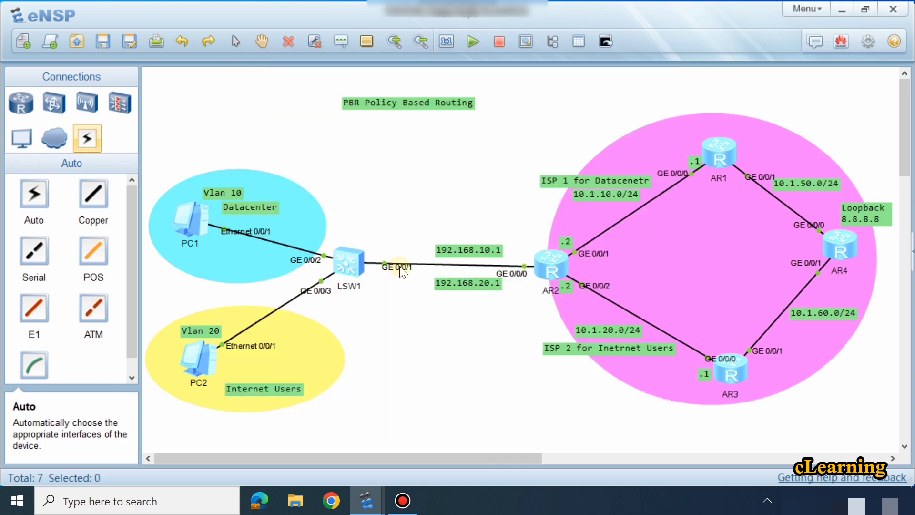
pyautogui.doubleClick(484, 284)
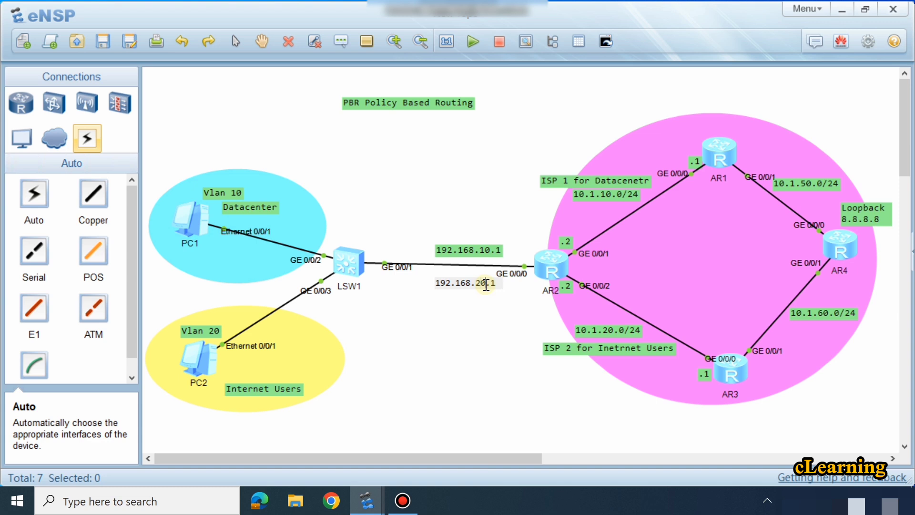
pyautogui.press('BackSpace')
pyautogui.click(487, 219)
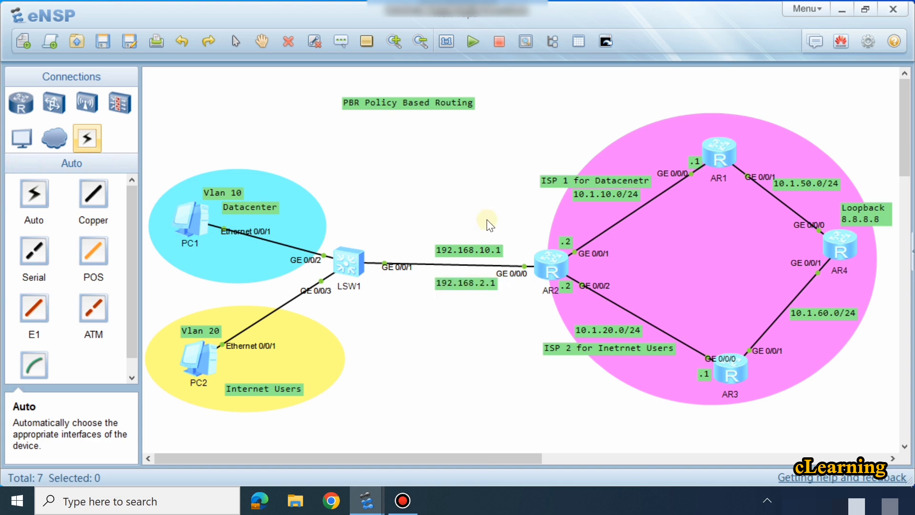
pyautogui.doubleClick(490, 252)
pyautogui.click(485, 252)
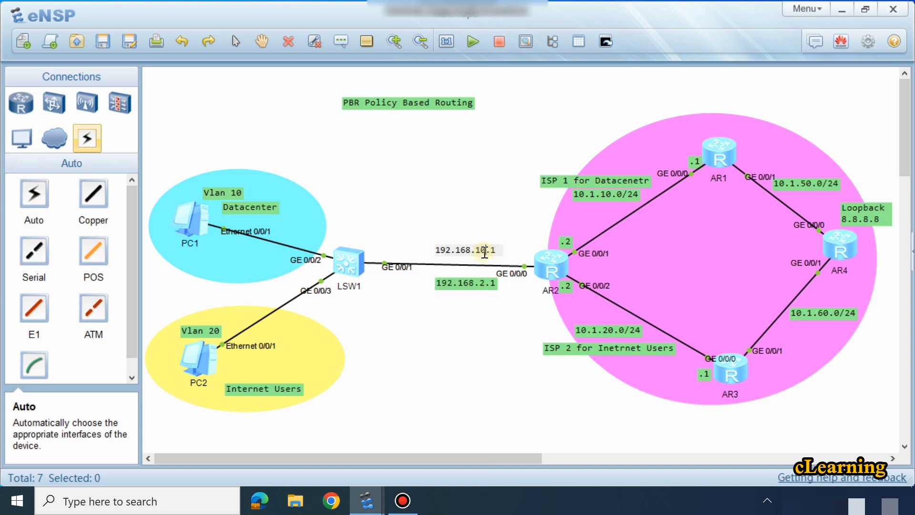
pyautogui.press('BackSpace')
pyautogui.click(500, 200)
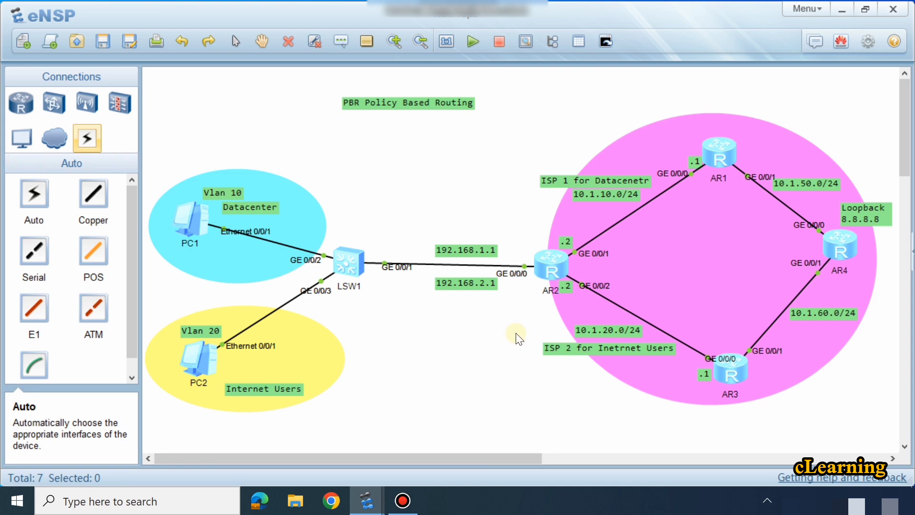
# Step: Reopen the AR2 console and set dot1q termination with VLAN ID 20 on subinterface GigabitEthernet 0/0/0.20
pyautogui.doubleClick(560, 264)
pyautogui.press('Return')
pyautogui.press('Return')
pyautogui.press('Return')
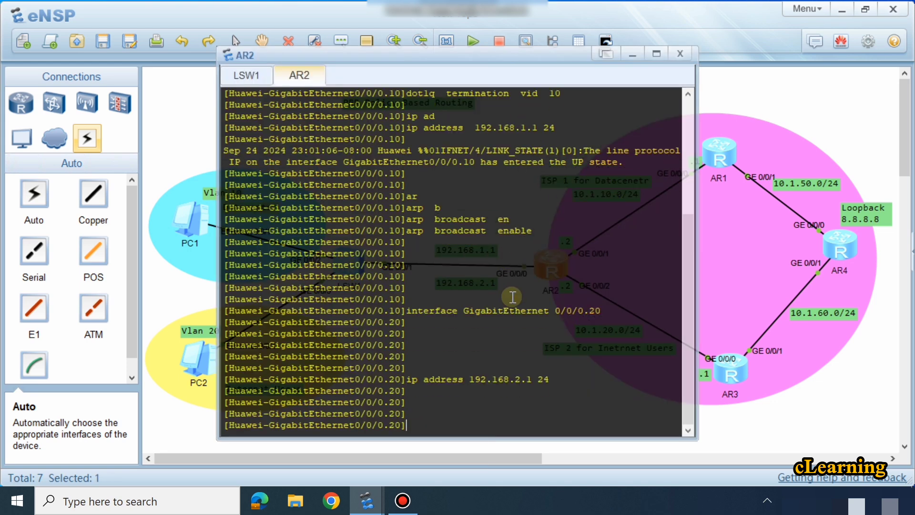
pyautogui.write('do')
pyautogui.press('Tab')
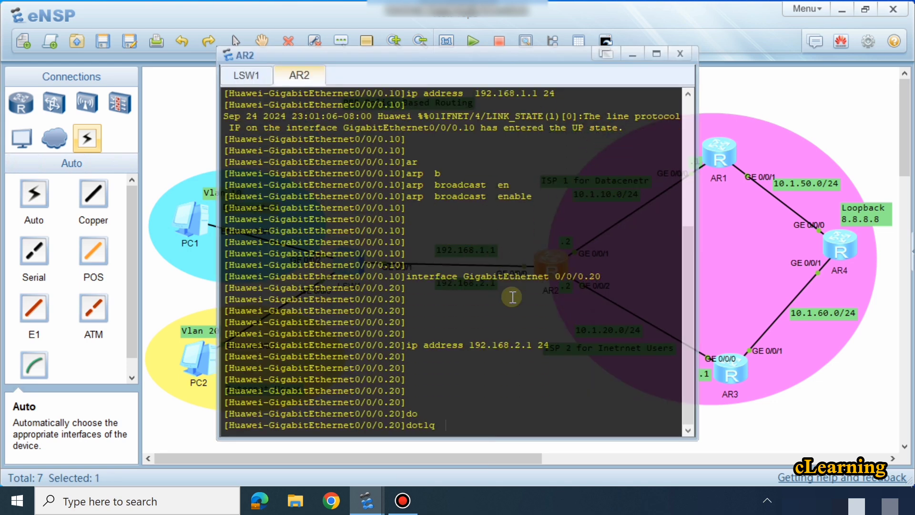
pyautogui.write('t')
pyautogui.press('Tab')
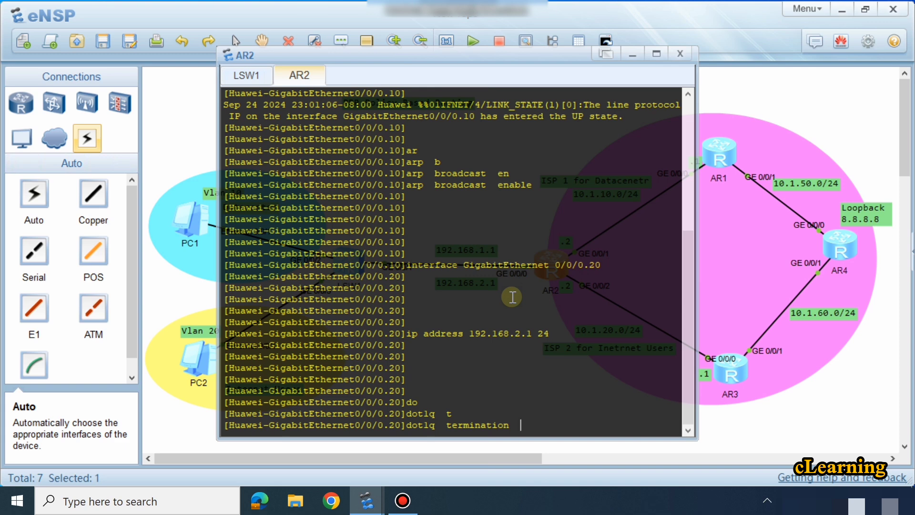
pyautogui.write('v')
pyautogui.press('Tab')
pyautogui.write('20')
pyautogui.press('Return')
pyautogui.press('Return')
pyautogui.press('Return')
pyautogui.press('Return')
pyautogui.press('Return')
pyautogui.press('Return')
pyautogui.press('Return')
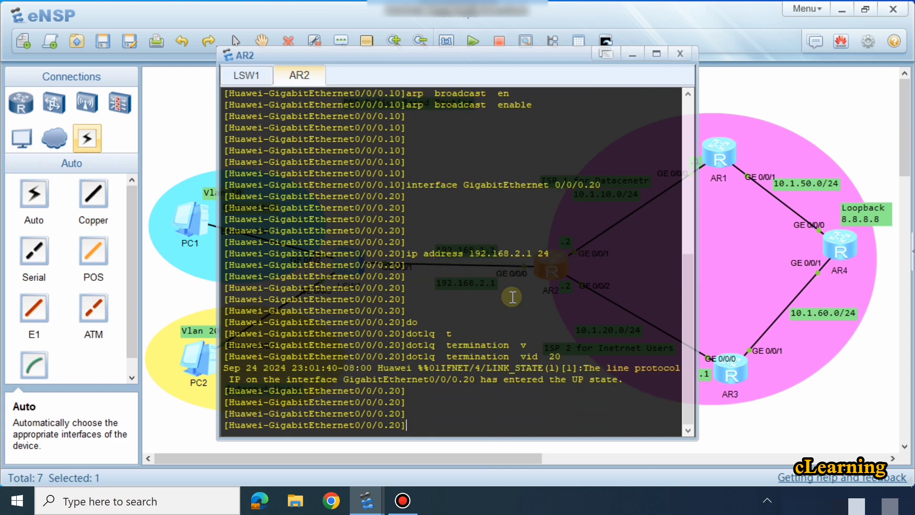
# Step: Enable ARP broadcast on subinterface GigabitEthernet 0/0/0.20
pyautogui.press('Return')
pyautogui.press('Return')
pyautogui.write('aer')
pyautogui.press('Tab')
pyautogui.write('b')
pyautogui.press('Tab')
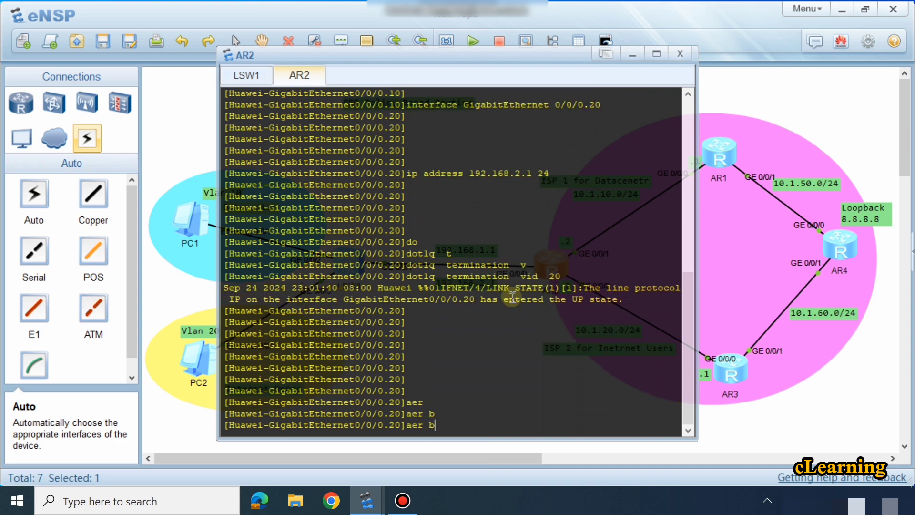
pyautogui.write('r')
pyautogui.press('Tab')
pyautogui.write('p ')
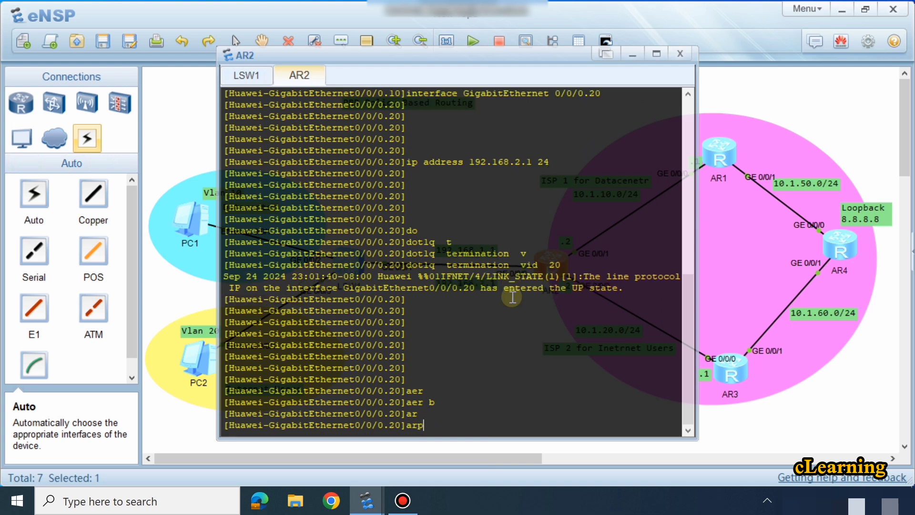
pyautogui.write('b')
pyautogui.press('Tab')
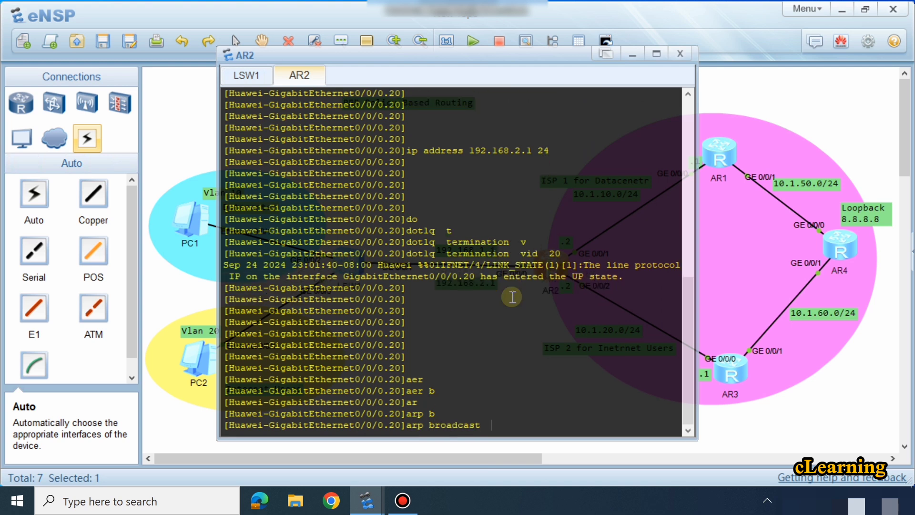
pyautogui.write('en')
pyautogui.press('Tab')
pyautogui.press('Return')
pyautogui.press('Return')
pyautogui.press('Return')
pyautogui.press('Return')
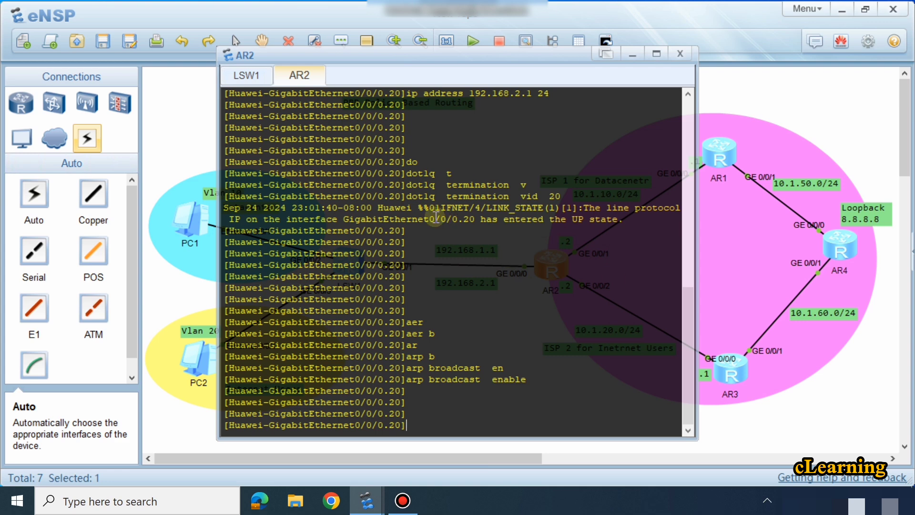
# Step: Check the topology, reopen the AR2 console and leave the subinterface view for system view
pyautogui.click(753, 420)
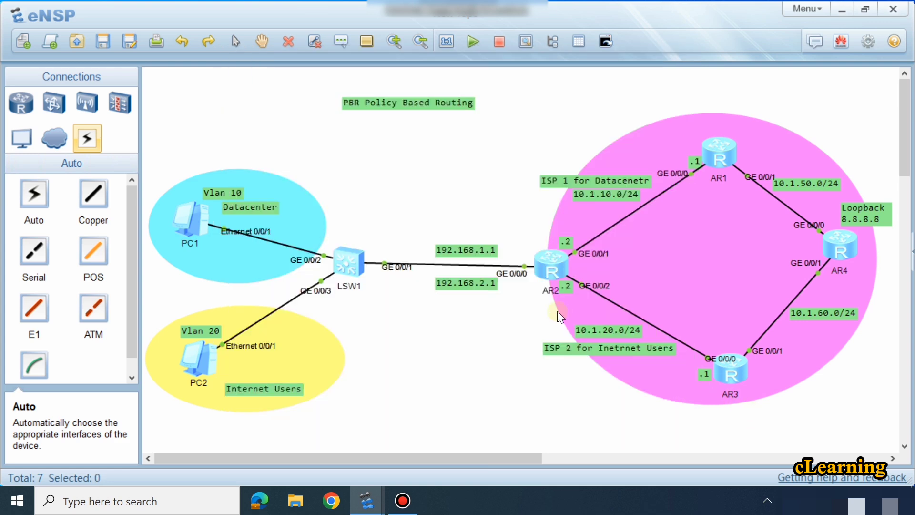
pyautogui.click(551, 273)
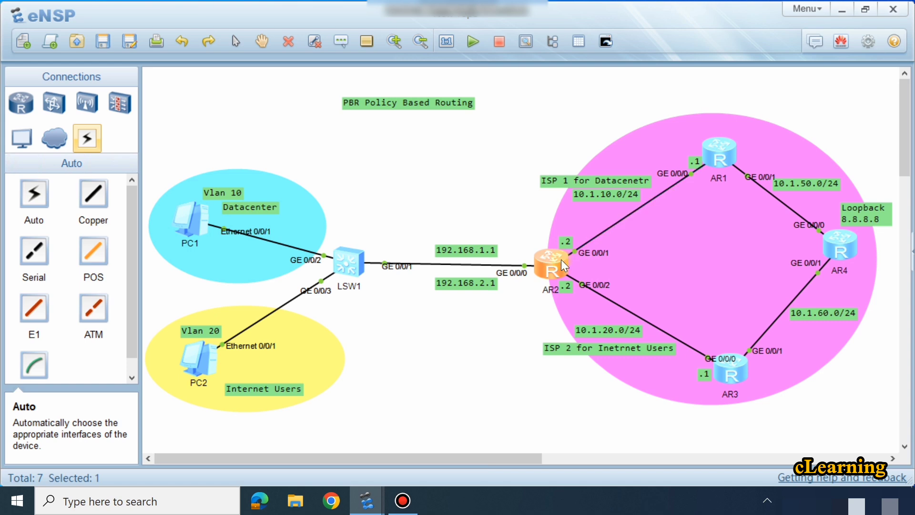
pyautogui.doubleClick(551, 269)
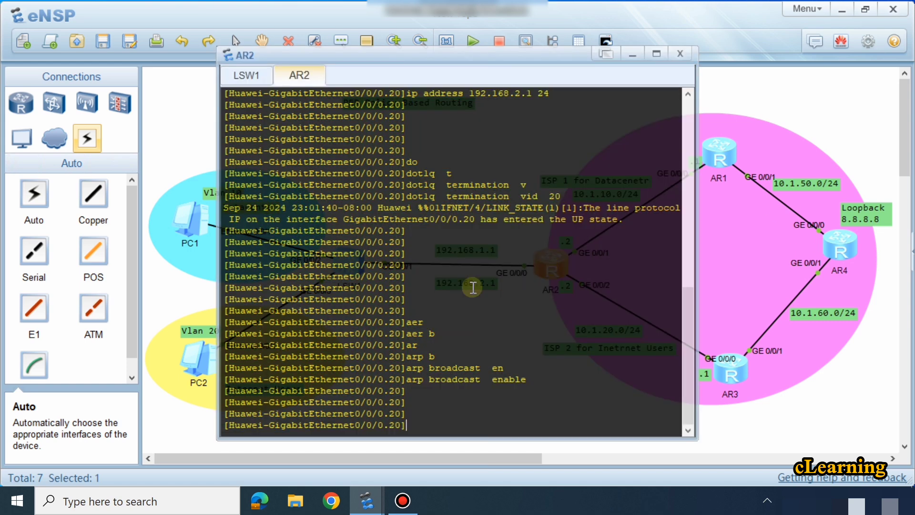
pyautogui.write('q')
pyautogui.press('Return')
pyautogui.press('Return')
pyautogui.press('Return')
pyautogui.press('Return')
pyautogui.press('Return')
pyautogui.press('Return')
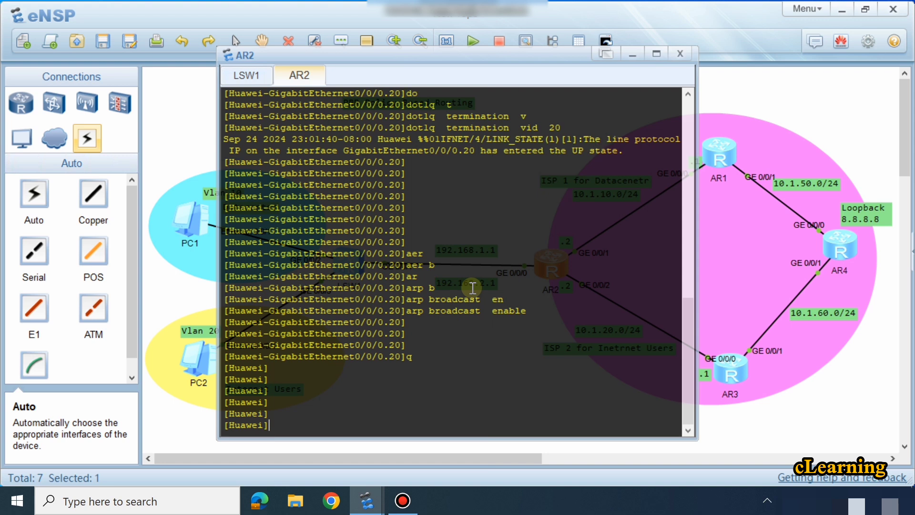
# Step: Enter the configuration view of AR2 interface GigabitEthernet 0/0/1, the port facing AR1
pyautogui.write('int')
pyautogui.press('Tab')
pyautogui.write('g')
pyautogui.press('Tab')
pyautogui.write('0/0')
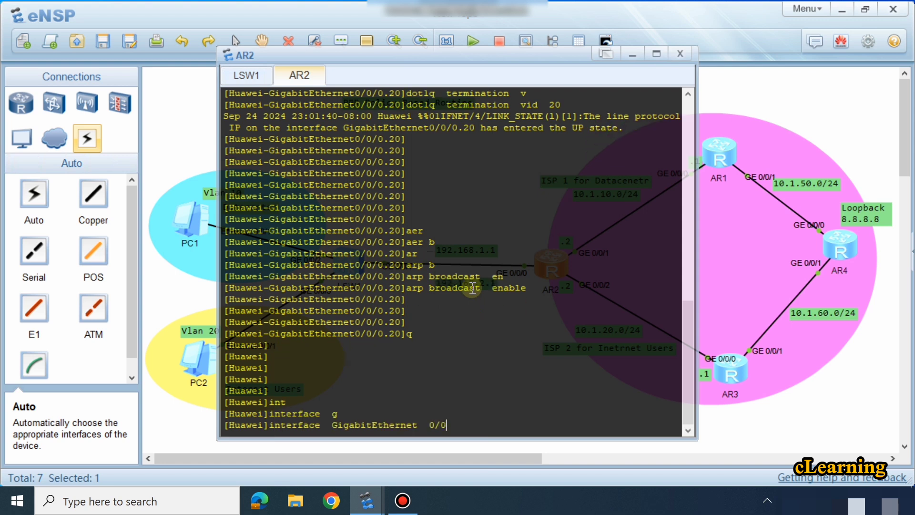
pyautogui.write('/1')
pyautogui.press('Return')
pyautogui.press('Return')
pyautogui.press('Return')
pyautogui.press('Return')
pyautogui.press('Return')
pyautogui.press('Return')
pyautogui.press('Return')
pyautogui.press('Return')
pyautogui.press('Return')
pyautogui.press('Return')
pyautogui.press('Return')
pyautogui.press('Return')
pyautogui.press('Return')
pyautogui.press('Return')
pyautogui.press('Return')
pyautogui.press('Return')
pyautogui.press('Return')
pyautogui.press('Return')
pyautogui.press('Return')
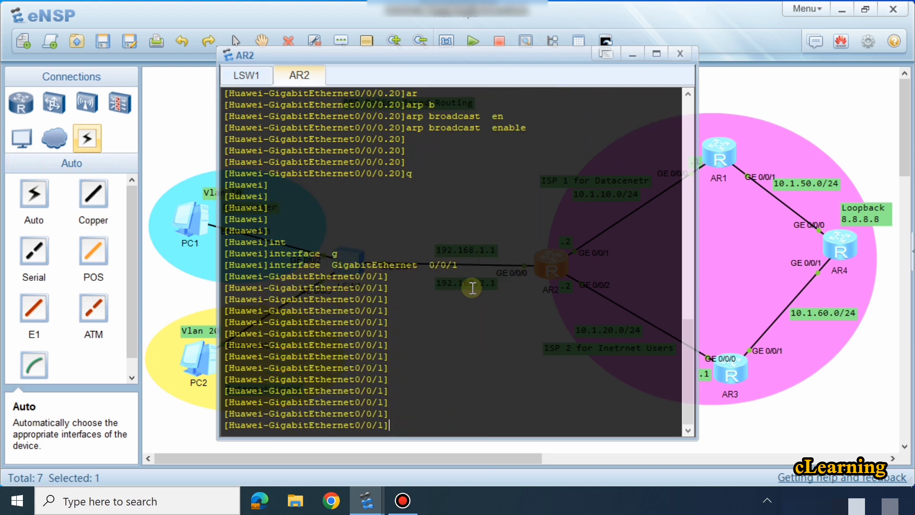
# Step: Assign IP address 10.1.10.2 with mask length 24 to AR2 interface GigabitEthernet 0/0/1
pyautogui.press('Return')
pyautogui.write('ip ad')
pyautogui.press('Tab')
pyautogui.write('1')
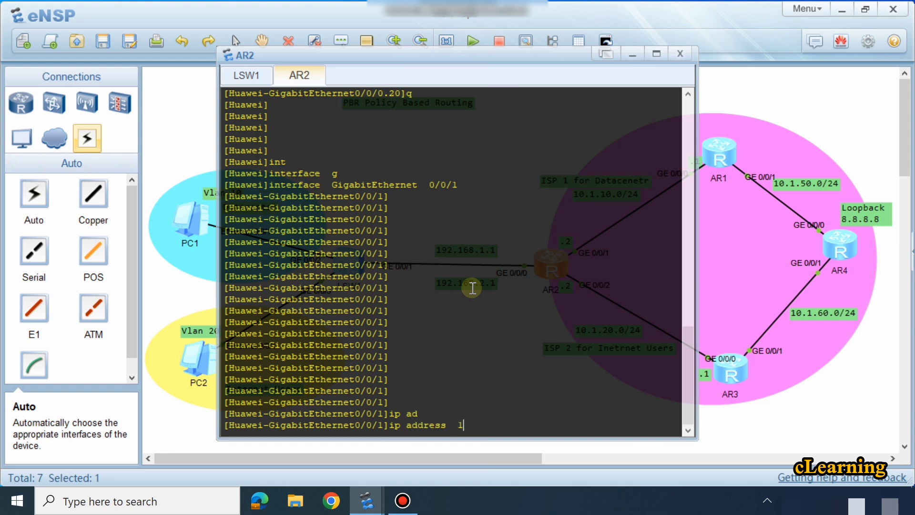
pyautogui.write('0.1.10.1')
pyautogui.write(' 24')
pyautogui.press('Return')
pyautogui.press('Return')
pyautogui.press('Return')
pyautogui.press('Return')
pyautogui.press('Return')
pyautogui.press('Return')
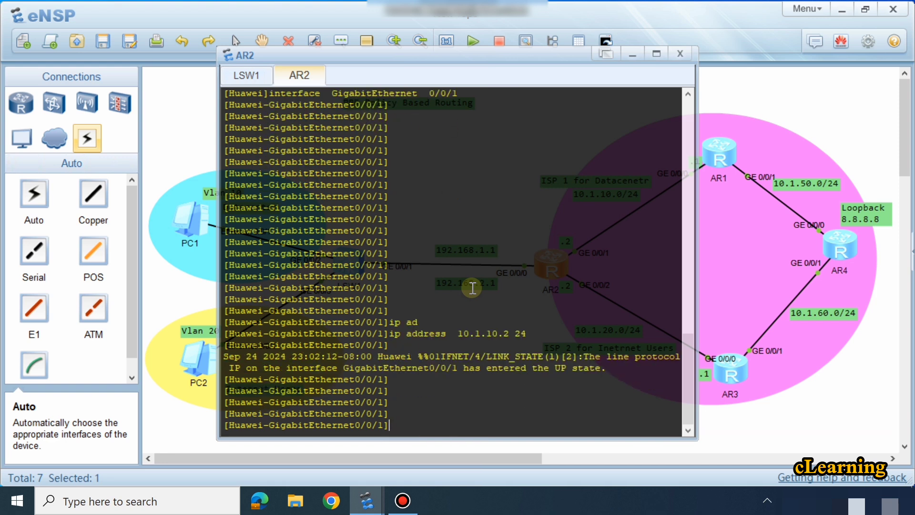
# Step: Enter the configuration view of AR2 interface GigabitEthernet 0/0/2, the port facing AR3
pyautogui.press('Up')
pyautogui.press('Up')
pyautogui.press('Up')
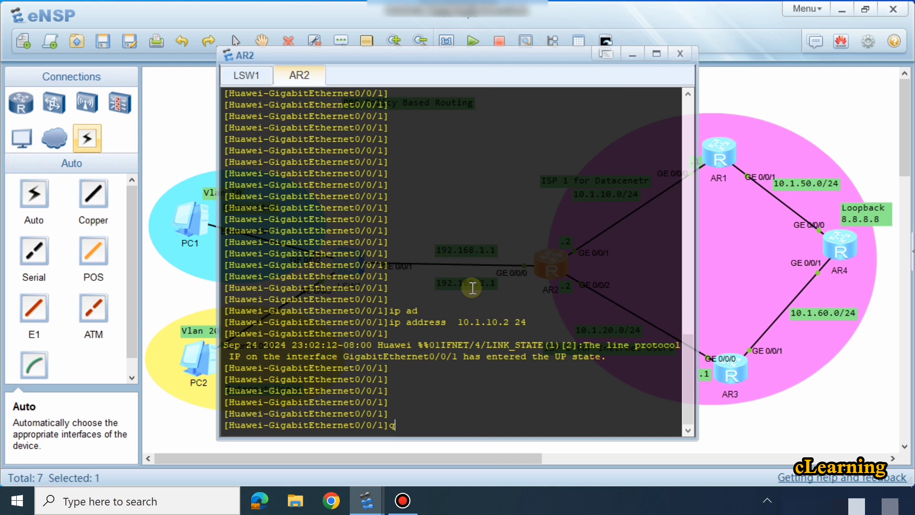
pyautogui.press('Up')
pyautogui.press('BackSpace')
pyautogui.write('2')
pyautogui.press('Return')
pyautogui.press('Return')
pyautogui.press('Return')
pyautogui.press('Return')
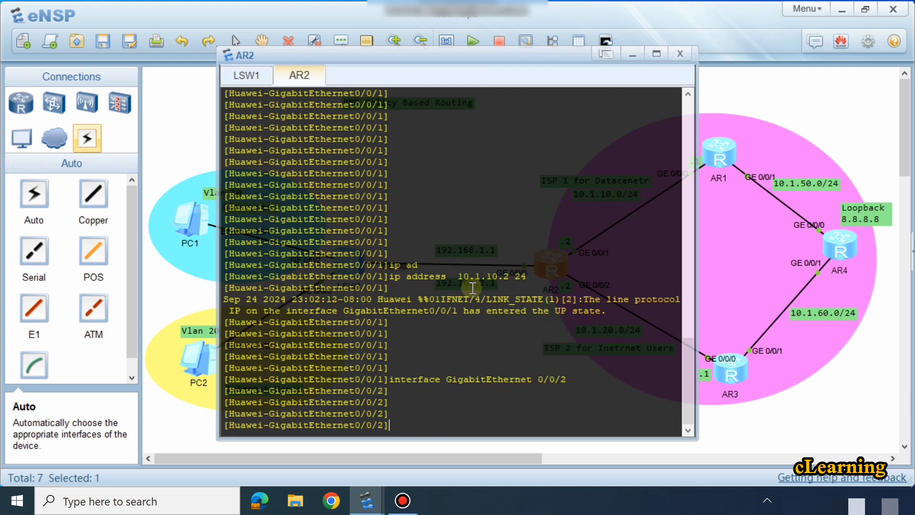
pyautogui.press('Return')
pyautogui.press('Return')
pyautogui.press('Return')
pyautogui.press('Return')
pyautogui.press('Return')
pyautogui.press('Return')
pyautogui.press('Return')
pyautogui.press('Return')
pyautogui.press('Return')
pyautogui.press('Return')
pyautogui.press('Return')
pyautogui.press('Return')
pyautogui.press('Return')
pyautogui.press('Return')
pyautogui.press('Return')
pyautogui.press('Return')
pyautogui.press('Return')
pyautogui.press('Return')
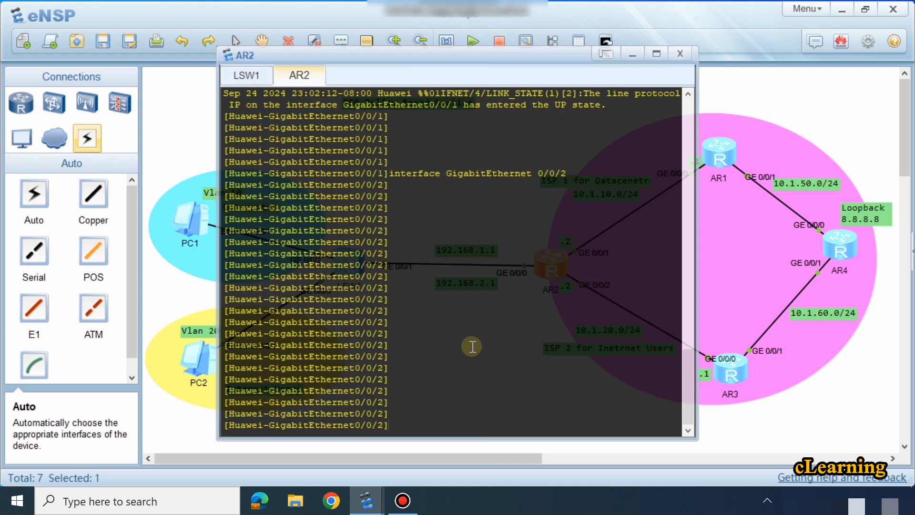
# Step: Assign IP address 10.1.20.2 with mask length 24 to AR2 interface GigabitEthernet 0/0/2
pyautogui.write('ip ad')
pyautogui.press('Tab')
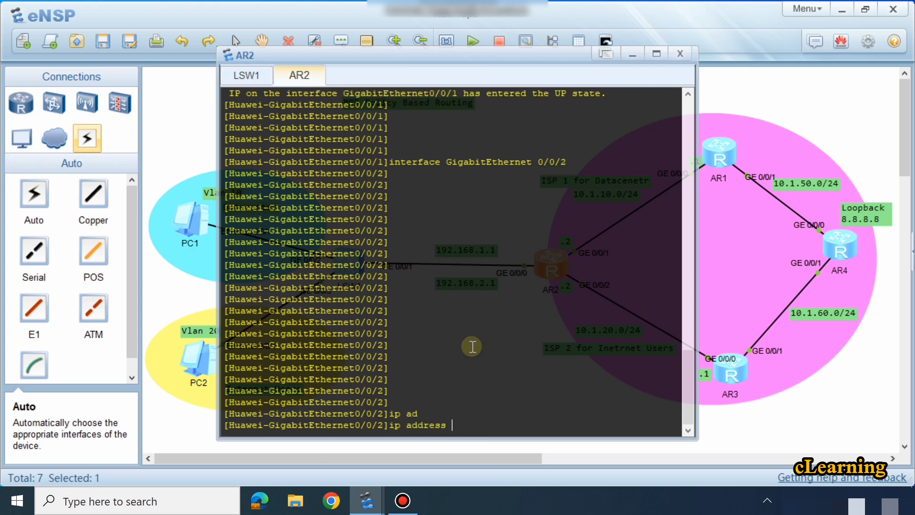
pyautogui.write('10.1.20.2 24')
pyautogui.press('Return')
pyautogui.press('Return')
pyautogui.press('Return')
pyautogui.press('Return')
# Step: Return AR2 to system view and start OSPF process 1
pyautogui.press('Return')
pyautogui.press('Return')
pyautogui.press('Return')
pyautogui.press('Return')
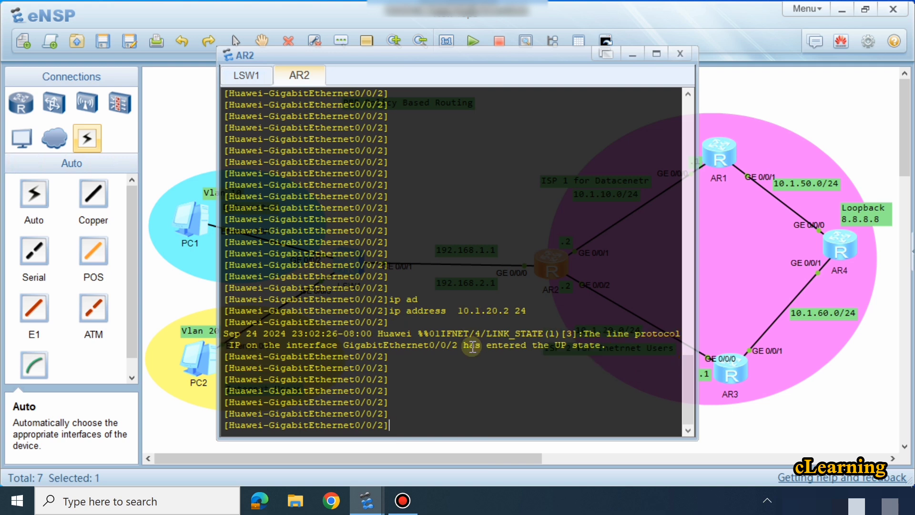
pyautogui.write('q')
pyautogui.press('Return')
pyautogui.press('Return')
pyautogui.press('Return')
pyautogui.press('Return')
pyautogui.press('Return')
pyautogui.press('Return')
pyautogui.press('Return')
pyautogui.press('Return')
pyautogui.press('Return')
pyautogui.press('Return')
pyautogui.press('Return')
pyautogui.press('Return')
pyautogui.press('Return')
pyautogui.press('Return')
pyautogui.press('Return')
pyautogui.press('Return')
pyautogui.press('Return')
pyautogui.press('Return')
pyautogui.press('Return')
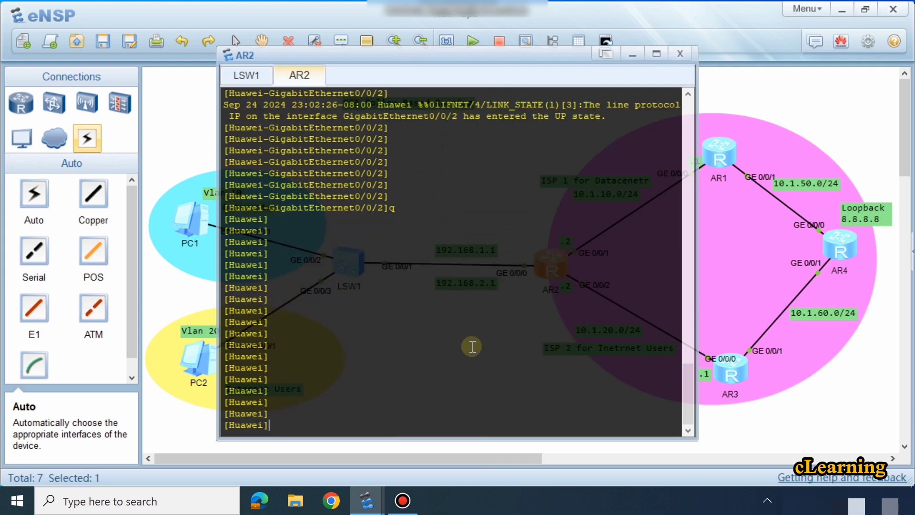
pyautogui.write('os')
pyautogui.press('Tab')
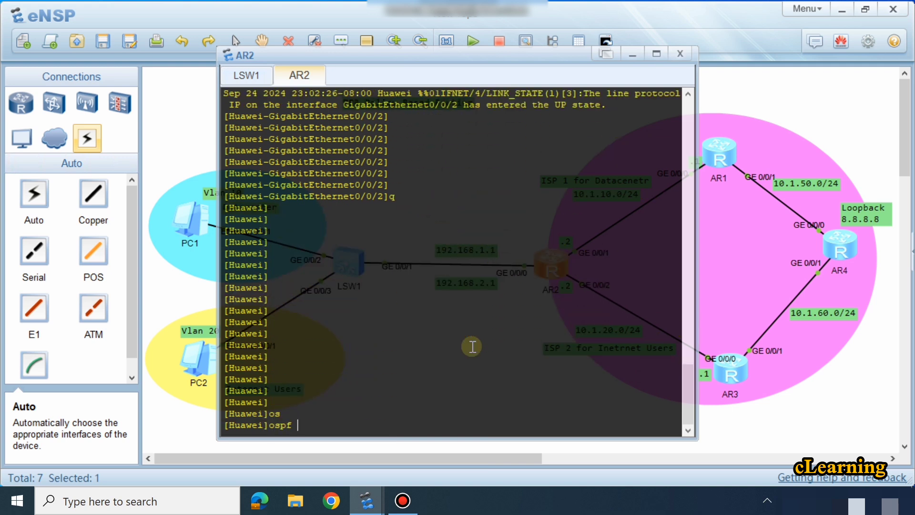
pyautogui.write('1')
pyautogui.press('Return')
# Step: Enter area 0 of OSPF process 1 on AR2
pyautogui.write('are')
pyautogui.press('Tab')
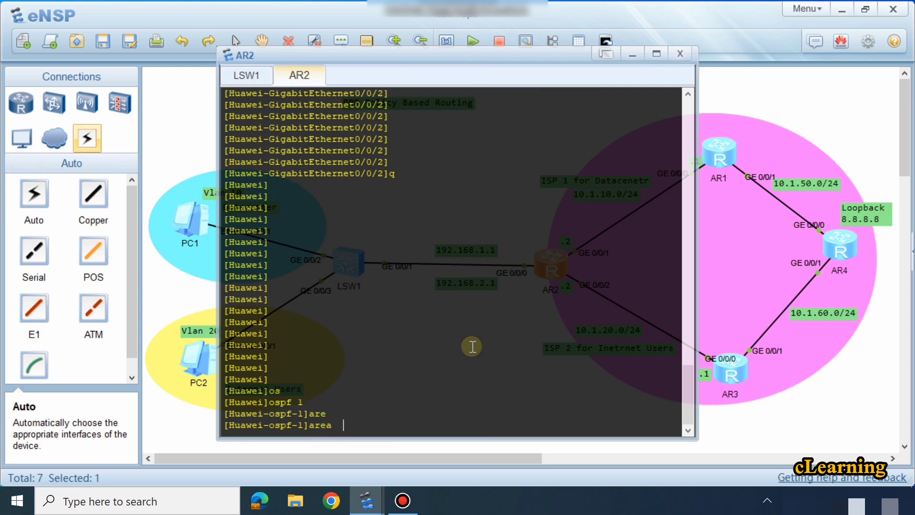
pyautogui.write('0')
pyautogui.press('Return')
pyautogui.press('Return')
# Step: Advertise network 10.1.10.0 with wildcard mask 0.0.0.255 in AR2's OSPF area 0
pyautogui.write('n')
pyautogui.press('Tab')
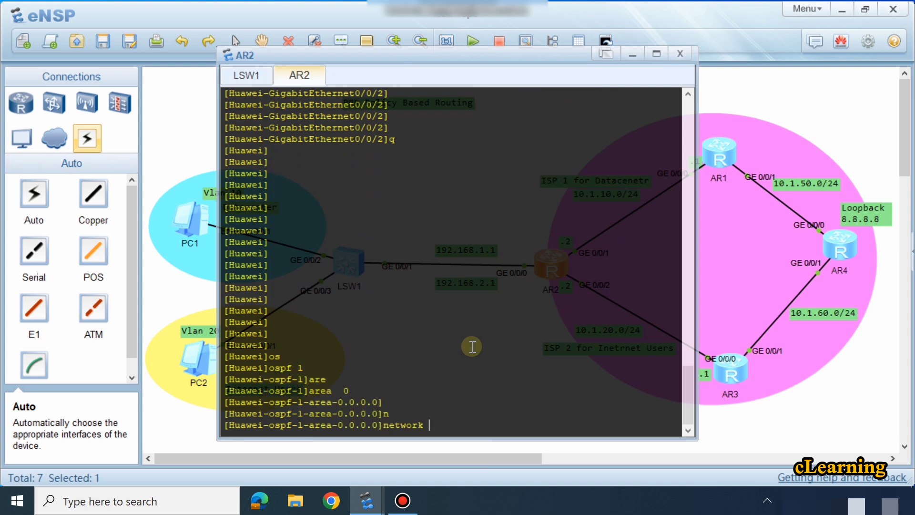
pyautogui.write('10.1.10.0 0.0.0.255')
pyautogui.press('Return')
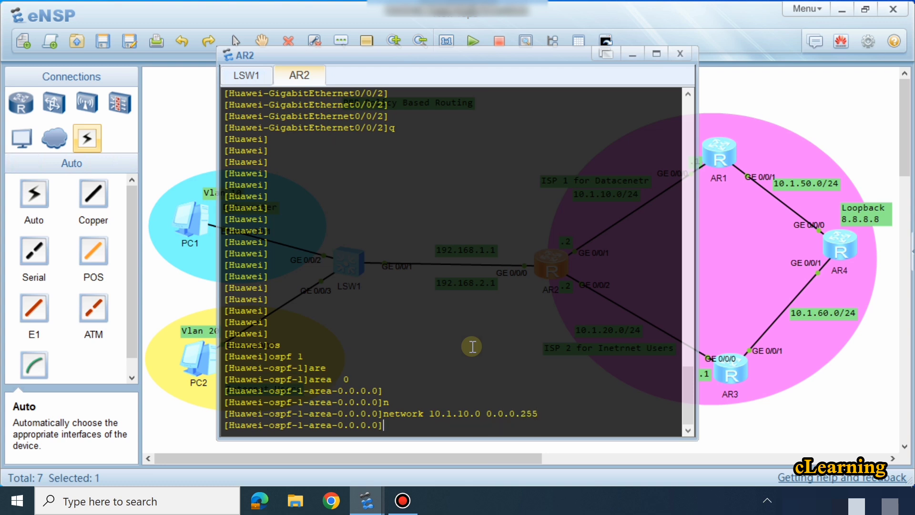
# Step: Advertise network 10.1.20.0 with wildcard mask 0.0.0.255 in AR2's OSPF area 0
pyautogui.press('Up')
pyautogui.press('Left')
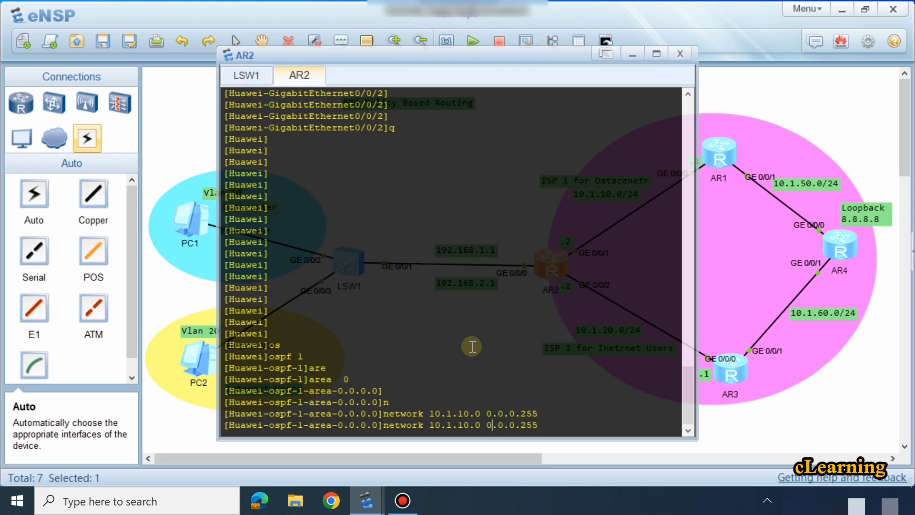
pyautogui.press('Left')
pyautogui.press('BackSpace')
pyautogui.write('2')
pyautogui.press('Return')
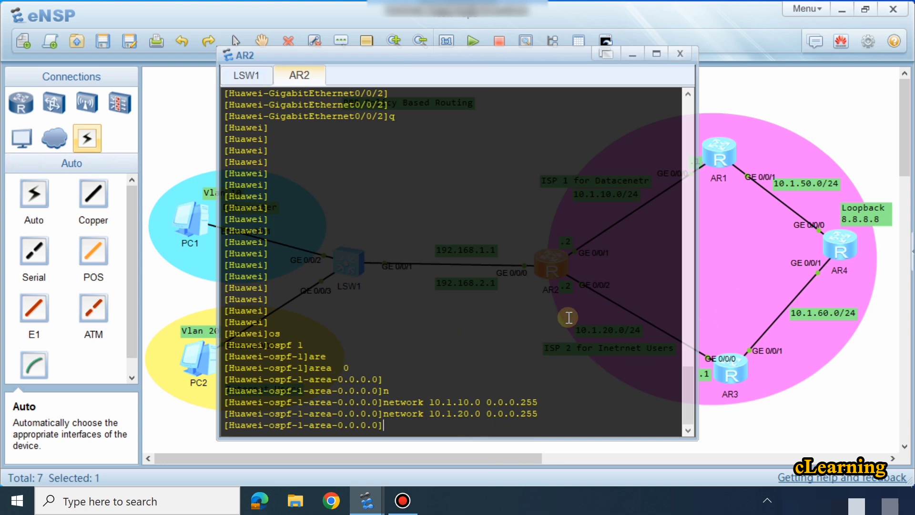
pyautogui.press('Return')
pyautogui.press('Return')
pyautogui.press('Return')
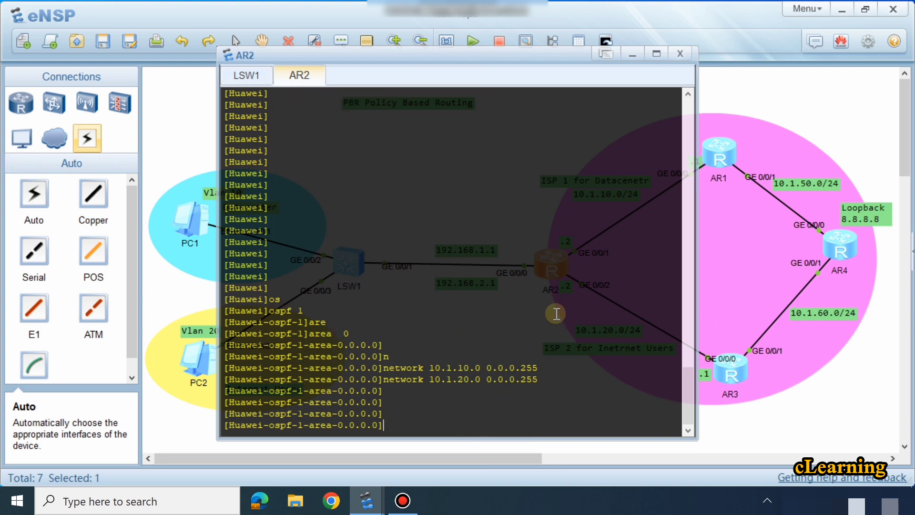
# Step: Advertise the VLAN 10 network 192.168.1.0 with wildcard mask 0.0.0.255 in AR2's OSPF area 0
pyautogui.write('net')
pyautogui.press('Tab')
pyautogui.write('1')
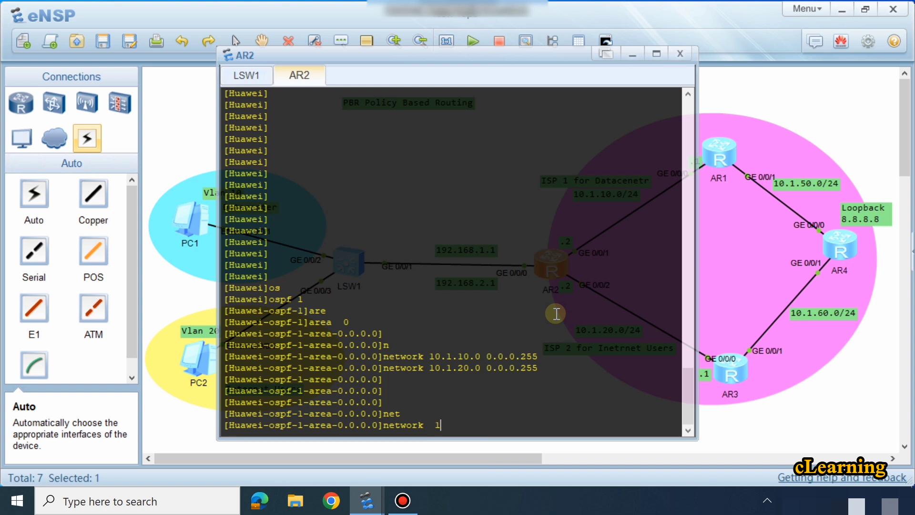
pyautogui.write('92.168.1.0 0.0.0.255')
pyautogui.press('Return')
pyautogui.press('Return')
pyautogui.press('Return')
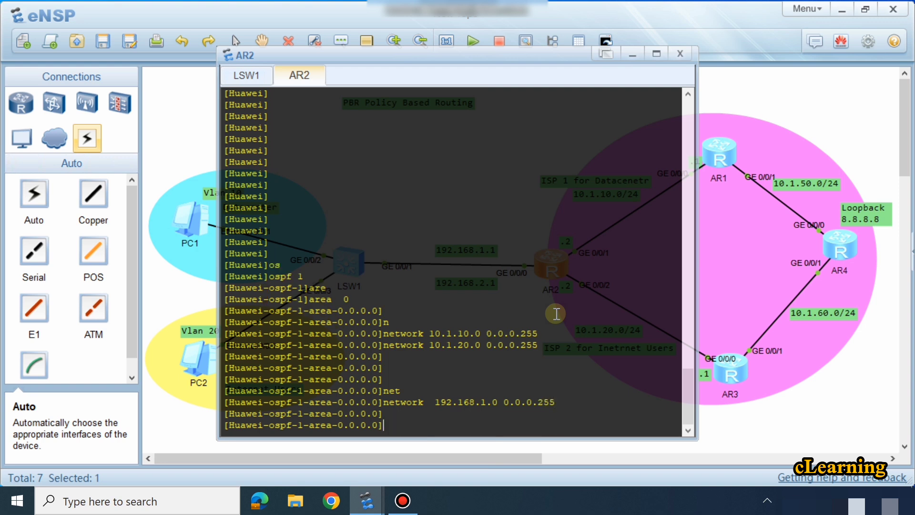
# Step: Advertise the VLAN 20 network 192.168.2.0 with wildcard mask 0.0.0.255 in AR2's OSPF area 0, and leave the area view
pyautogui.press('Up')
pyautogui.press('Left')
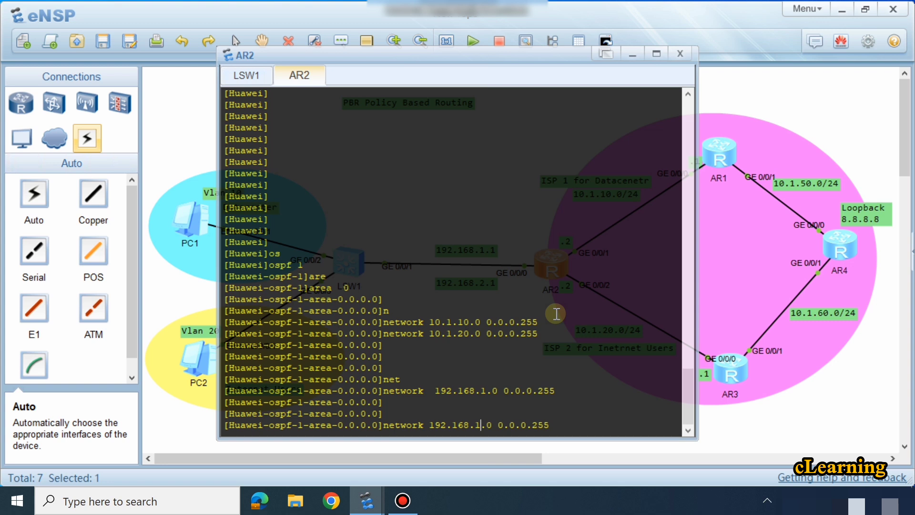
pyautogui.press('BackSpace')
pyautogui.write('2')
pyautogui.press('Return')
pyautogui.press('Return')
pyautogui.press('Return')
pyautogui.press('Return')
pyautogui.press('Return')
pyautogui.press('Return')
pyautogui.press('Return')
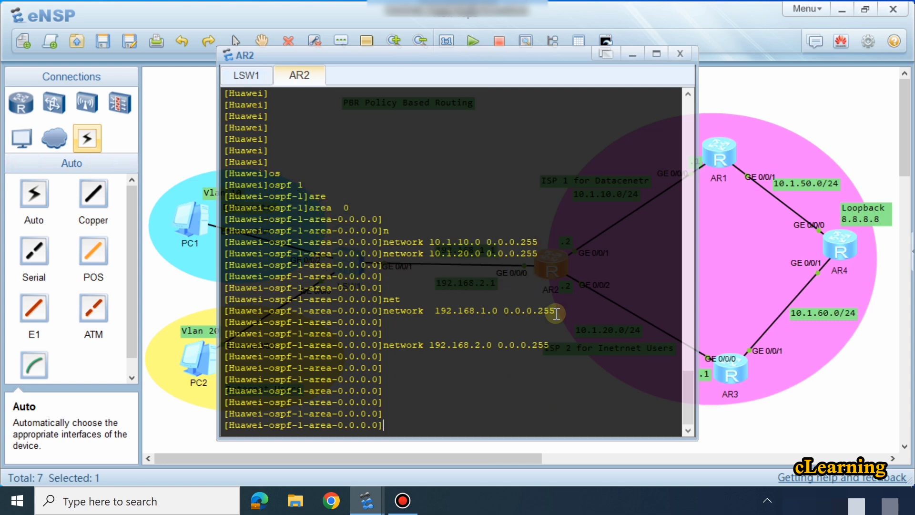
pyautogui.press('Return')
pyautogui.press('Return')
pyautogui.press('Return')
pyautogui.press('Return')
pyautogui.press('Return')
pyautogui.press('Return')
pyautogui.write('q')
pyautogui.press('Return')
pyautogui.press('Return')
pyautogui.press('Return')
pyautogui.press('Return')
pyautogui.press('Return')
pyautogui.press('Return')
pyautogui.press('Return')
pyautogui.press('Return')
pyautogui.press('Return')
pyautogui.press('Return')
pyautogui.press('Return')
pyautogui.press('Return')
pyautogui.press('Return')
pyautogui.press('Return')
pyautogui.press('Return')
pyautogui.press('Return')
pyautogui.press('Return')
pyautogui.press('Return')
pyautogui.press('Return')
pyautogui.press('Return')
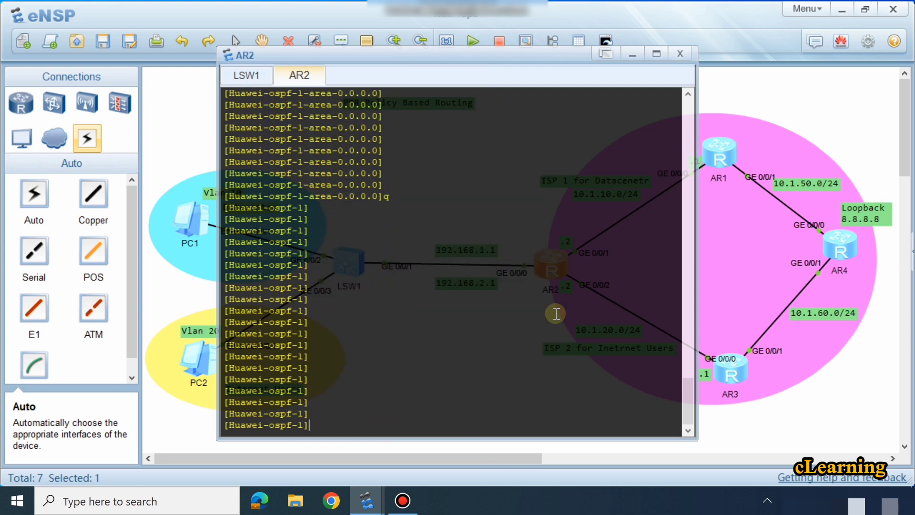
# Step: Open the console of router AR1 from the topology and enter system view
pyautogui.click(821, 406)
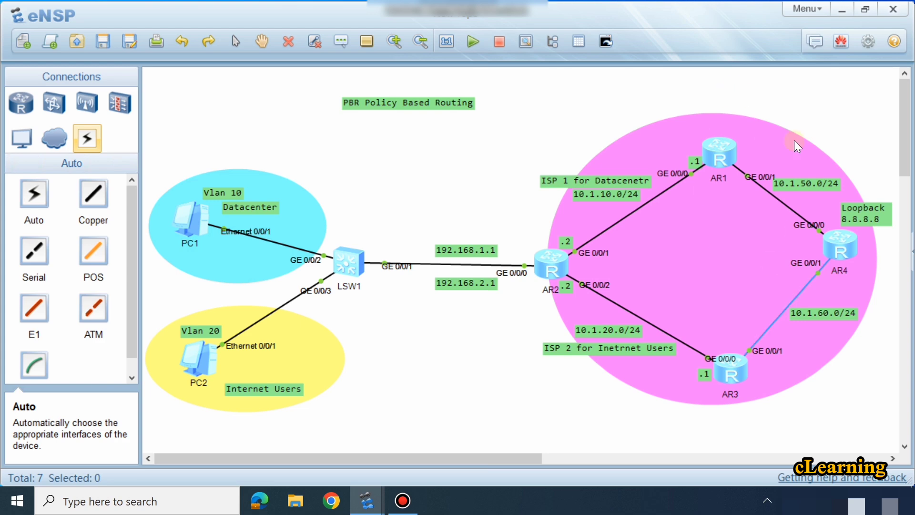
pyautogui.doubleClick(730, 149)
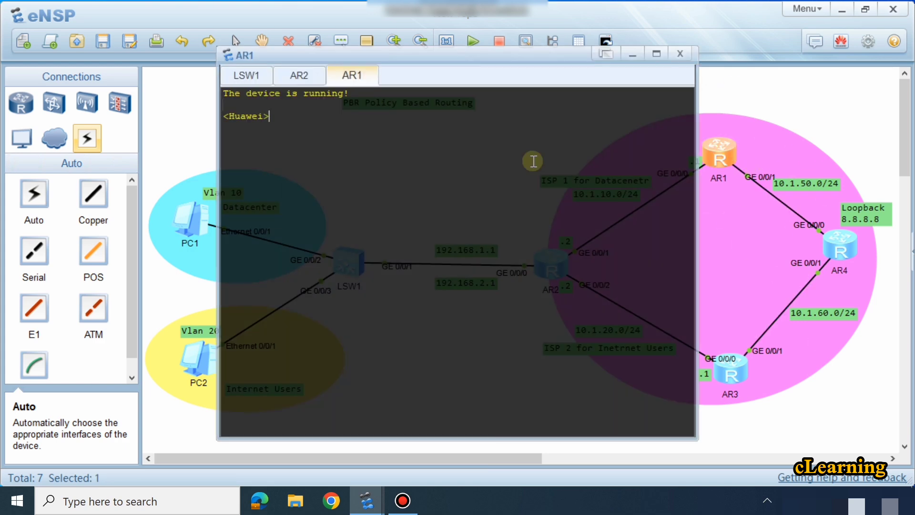
pyautogui.press('Return')
pyautogui.press('Return')
pyautogui.write('sys')
pyautogui.press('Return')
pyautogui.press('Return')
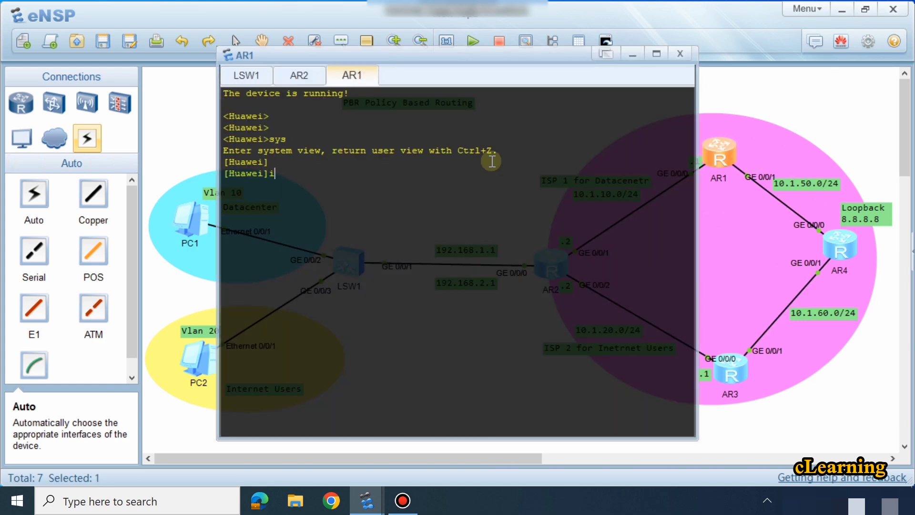
# Step: Enter the configuration view of AR1 interface GigabitEthernet 0/0/0, the port facing AR2
pyautogui.write('int')
pyautogui.press('Tab')
pyautogui.write('g')
pyautogui.press('Tab')
pyautogui.write('0/0/0')
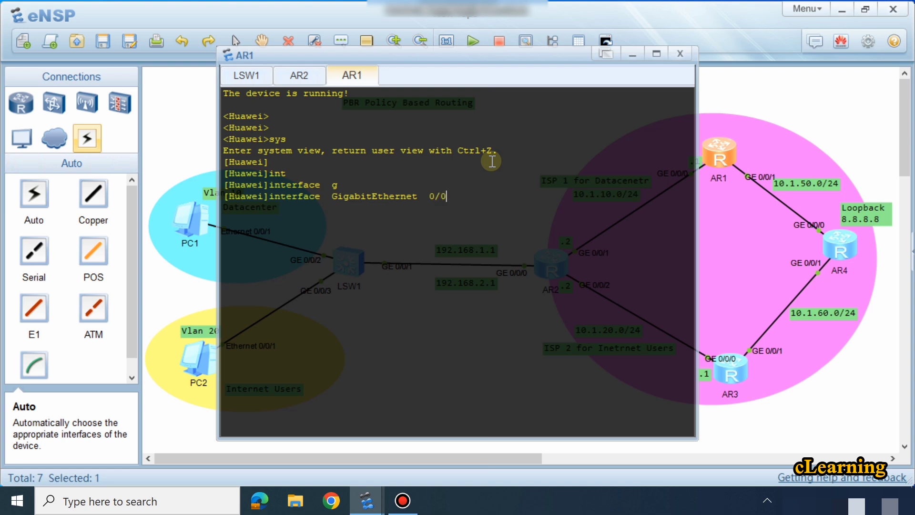
pyautogui.press('Return')
pyautogui.press('Return')
pyautogui.press('Return')
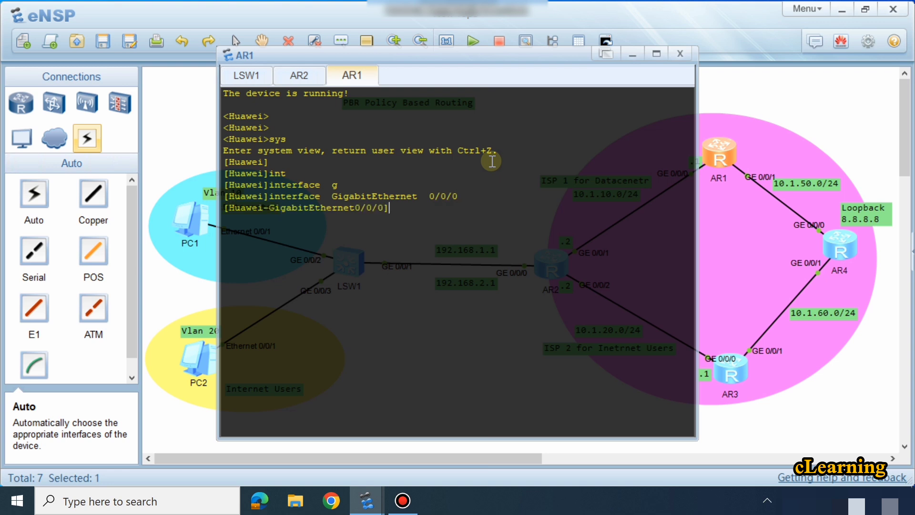
# Step: Assign IP address 10.1.10.1 with mask length 24 to AR1 interface GigabitEthernet 0/0/0
pyautogui.write('ip ad')
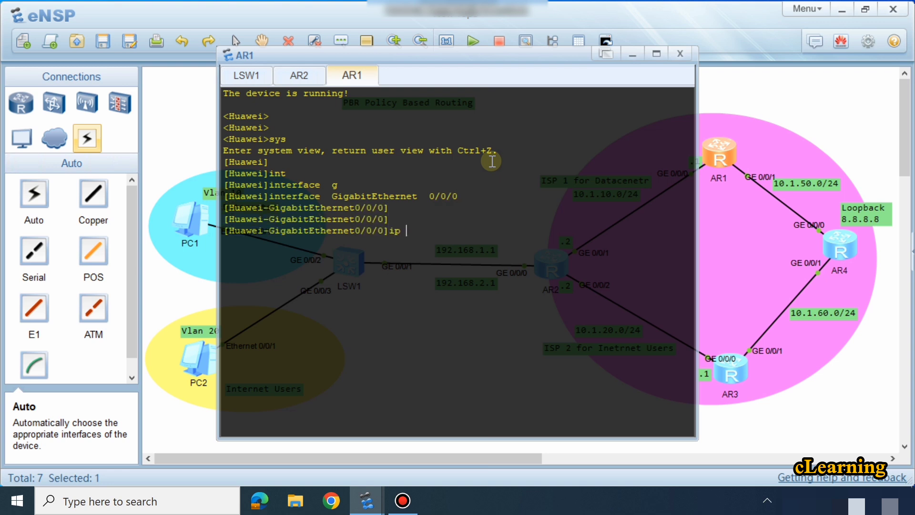
pyautogui.press('Tab')
pyautogui.write('10.1.101.')
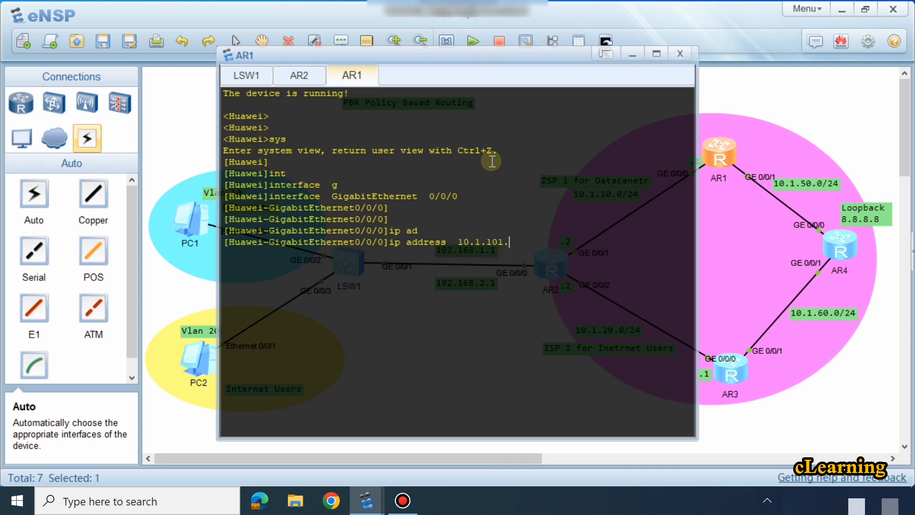
pyautogui.press('BackSpace')
pyautogui.press('BackSpace')
pyautogui.write('.1 24')
pyautogui.press('Return')
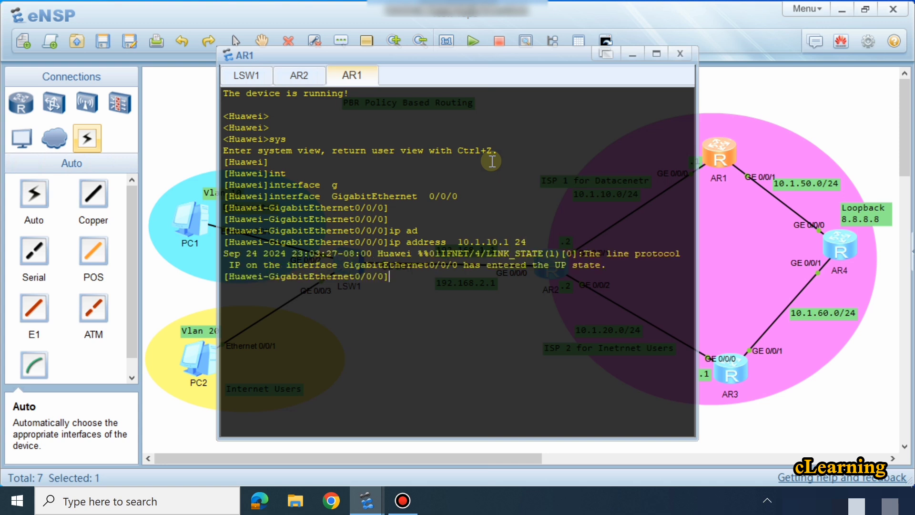
# Step: Enter the configuration view of AR1 interface GigabitEthernet 0/0/1, the port facing AR4
pyautogui.press('Return')
pyautogui.press('Return')
pyautogui.press('Up')
pyautogui.press('Up')
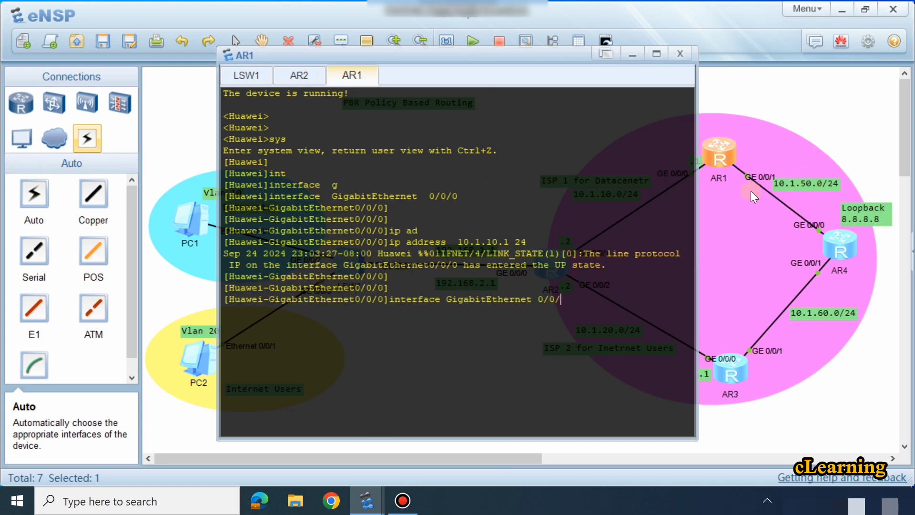
pyautogui.write('1')
pyautogui.press('Return')
# Step: Assign IP address 10.1.50.1 with mask length 24 to AR1 interface GigabitEthernet 0/0/1
pyautogui.write('ip ad')
pyautogui.press('Tab')
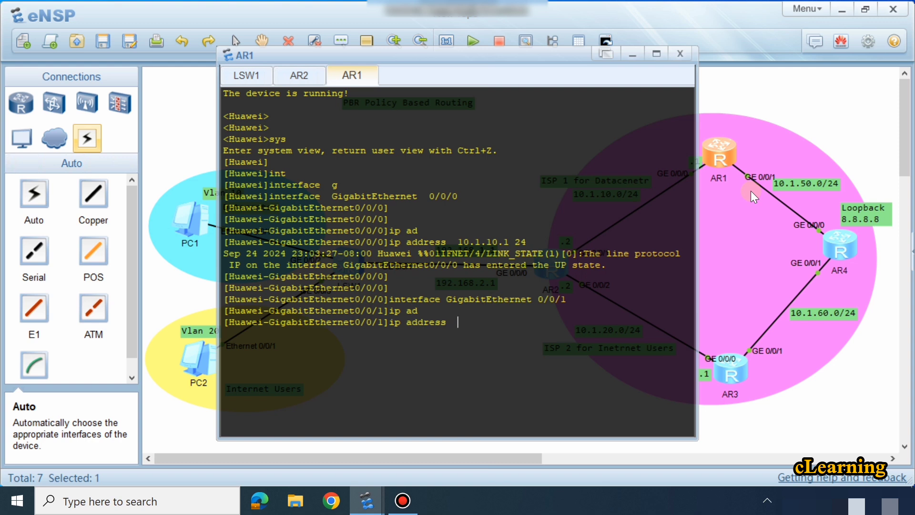
pyautogui.write('10.1.150')
pyautogui.press('BackSpace')
pyautogui.press('BackSpace')
pyautogui.write('50.1 24')
pyautogui.press('Return')
pyautogui.press('Return')
pyautogui.press('Return')
pyautogui.press('Return')
pyautogui.press('Return')
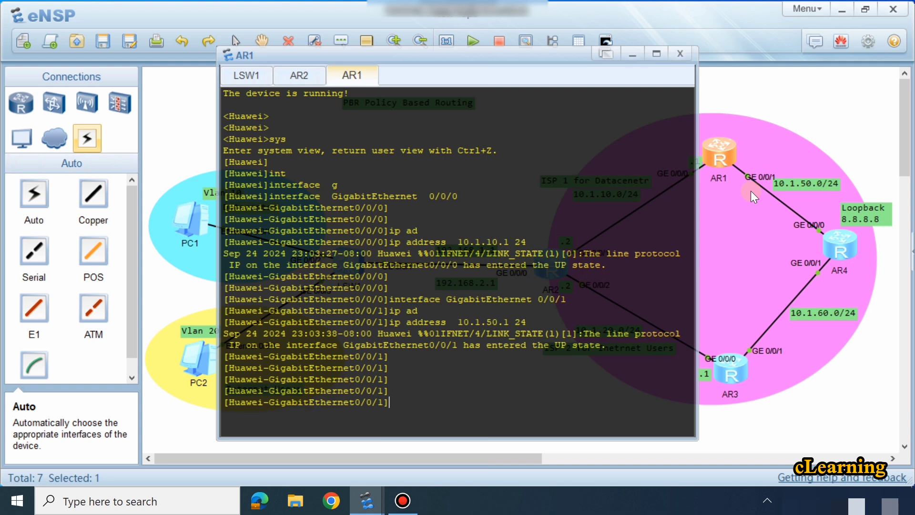
# Step: Return AR1 to system view and start OSPF process 1
pyautogui.write('q')
pyautogui.press('Return')
pyautogui.press('Return')
pyautogui.write('o')
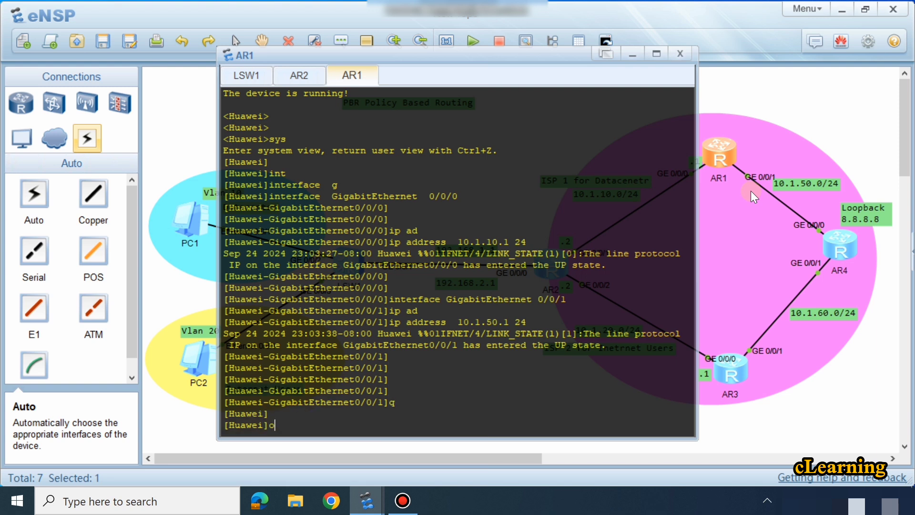
pyautogui.write('sp')
pyautogui.press('Tab')
pyautogui.write('1')
pyautogui.press('Return')
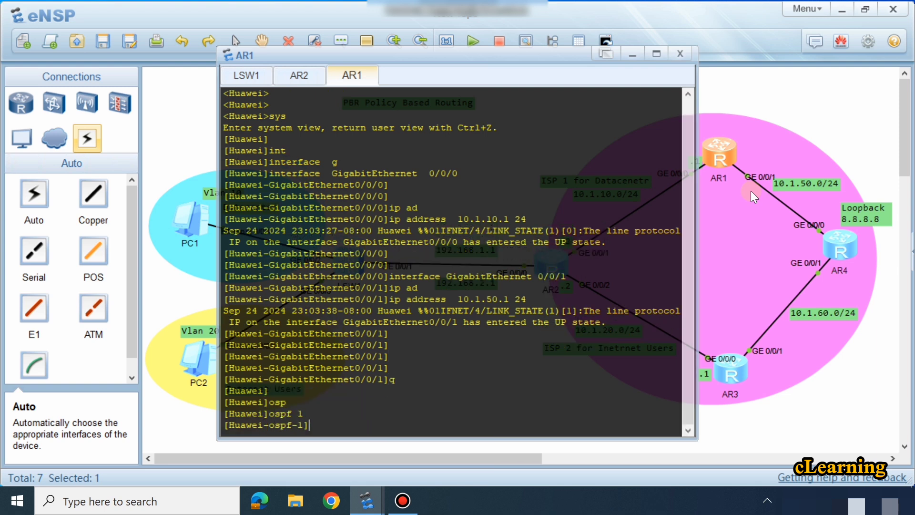
# Step: Enter area 0 of OSPF process 1 on AR1
pyautogui.write('are')
pyautogui.press('Tab')
pyautogui.write('0')
pyautogui.press('Return')
pyautogui.press('Return')
# Step: Advertise network 10.1.10.0 with wildcard mask 0.0.0.255 in AR1's OSPF area 0
pyautogui.write('n')
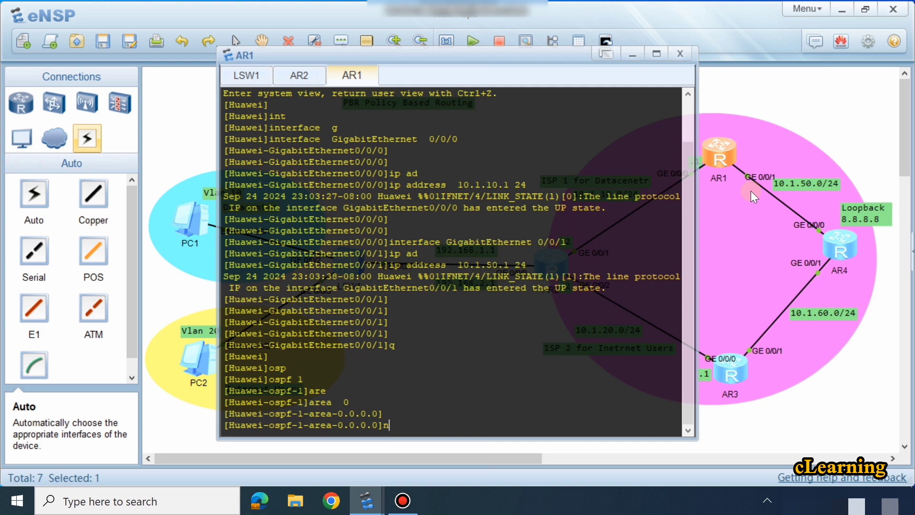
pyautogui.press('Tab')
pyautogui.write('10.1.0')
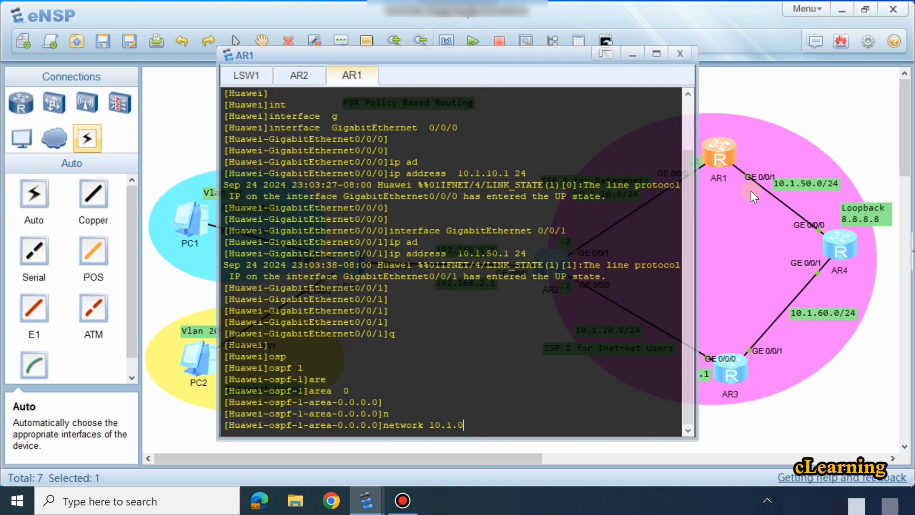
pyautogui.press('BackSpace')
pyautogui.write('10.0 000.0.255')
pyautogui.press('Return')
# Step: Try to advertise network 10.1.50.0 in AR1's OSPF area 0 by editing the previous network command
pyautogui.press('Up')
pyautogui.press('Left')
pyautogui.press('Left')
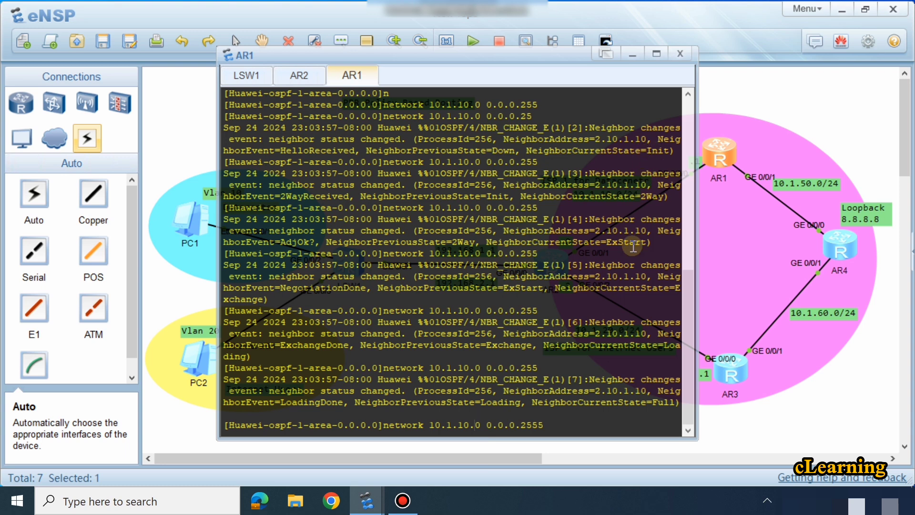
pyautogui.moveTo(607, 242); pyautogui.dragTo(623, 242)
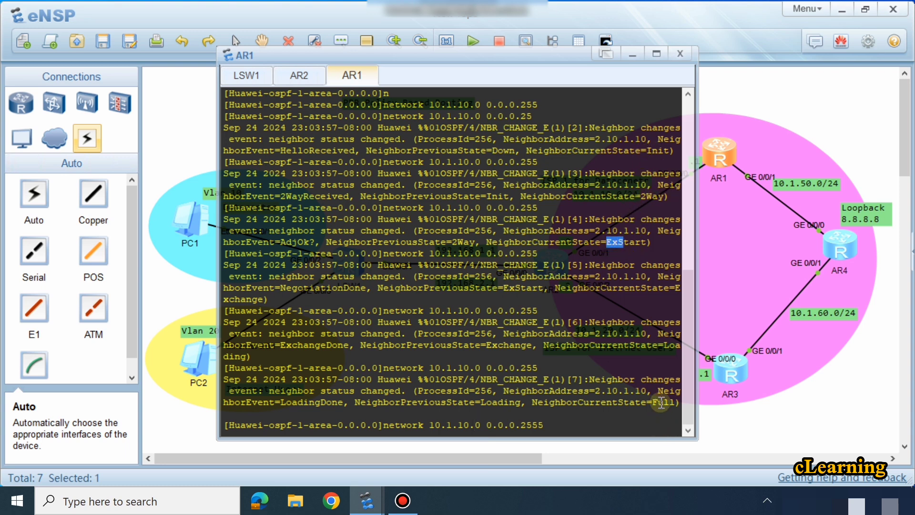
pyautogui.click(529, 425)
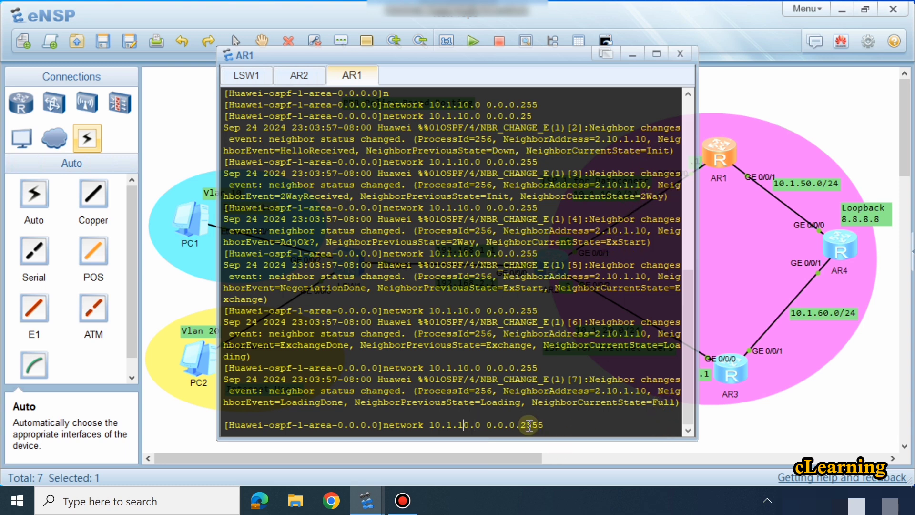
pyautogui.press('BackSpace')
pyautogui.write('5')
pyautogui.press('Return')
pyautogui.press('Return')
pyautogui.press('Return')
pyautogui.press('Return')
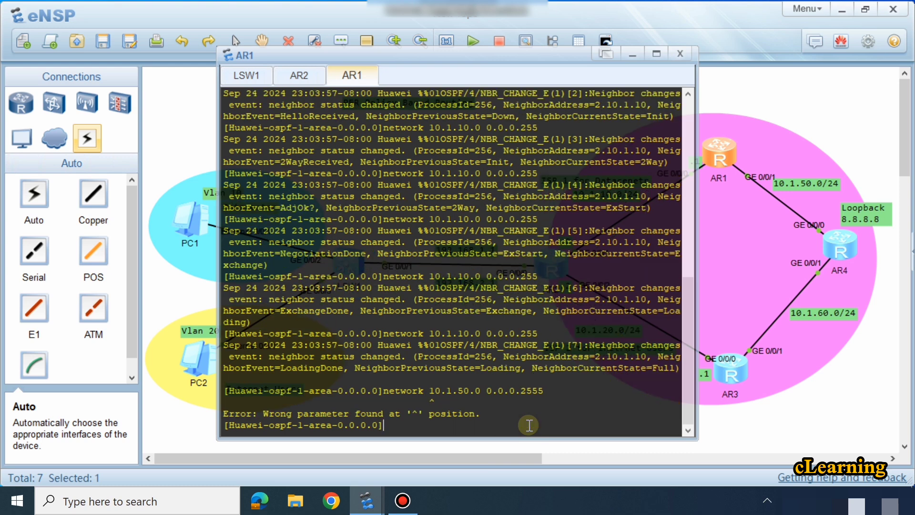
# Step: Advertise network 10.1.50.0 with wildcard mask 0.0.0.255 in AR1's OSPF area 0
pyautogui.press('Up')
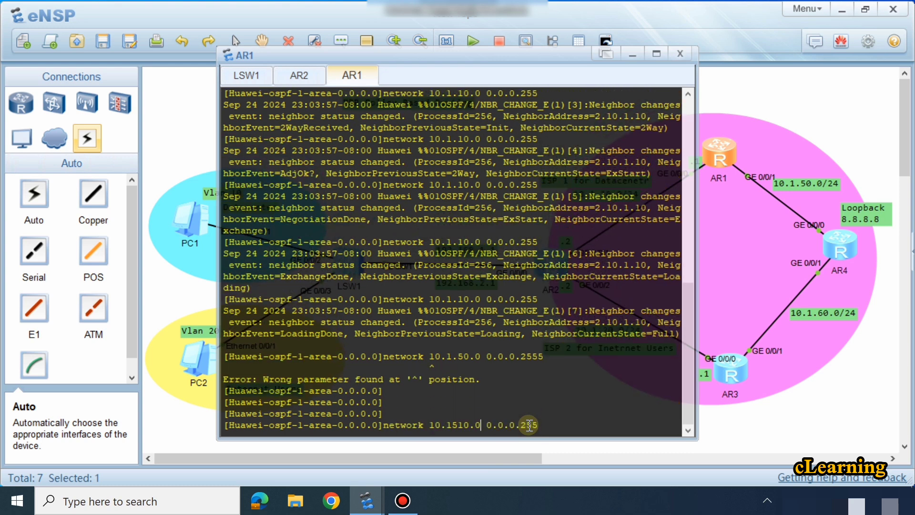
pyautogui.press('Delete')
pyautogui.press('BackSpace')
pyautogui.press('BackSpace')
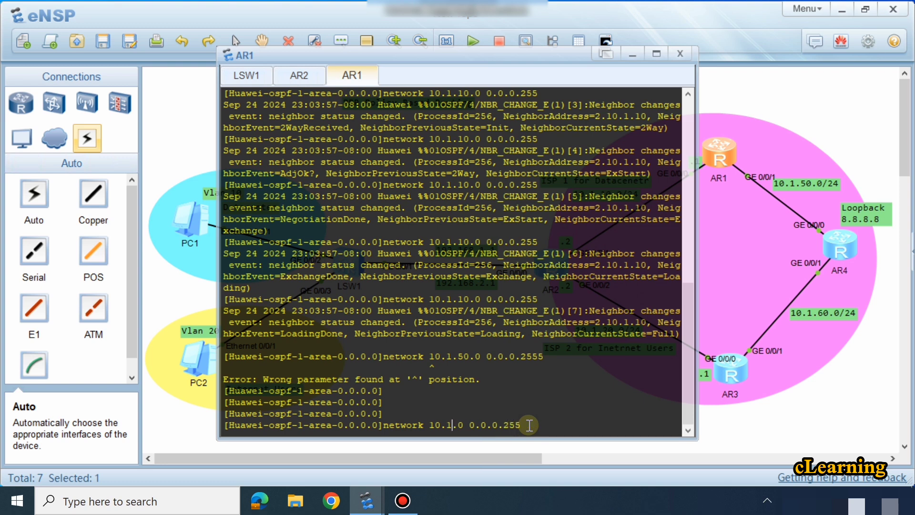
pyautogui.write('.50')
pyautogui.press('Return')
pyautogui.press('Return')
pyautogui.press('Return')
pyautogui.press('Return')
pyautogui.press('Return')
pyautogui.press('Return')
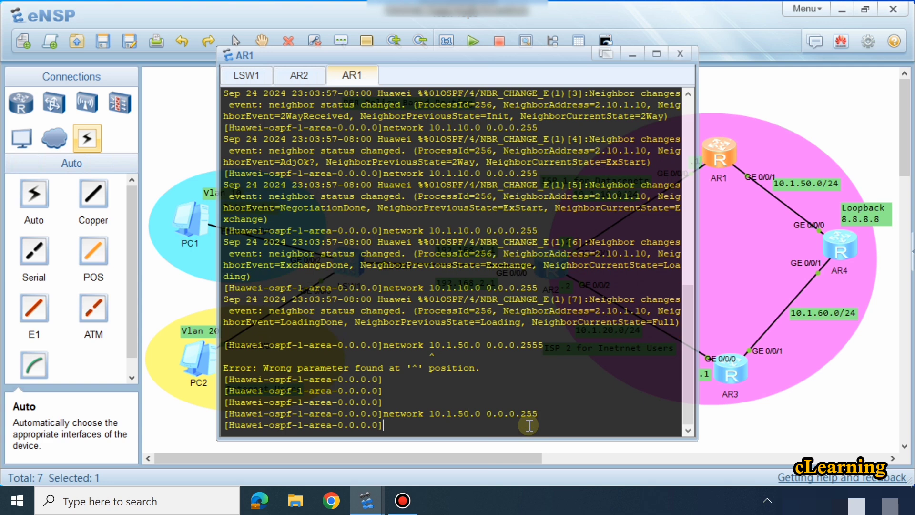
# Step: Open the AR3 router's console and enter system view
pyautogui.click(755, 429)
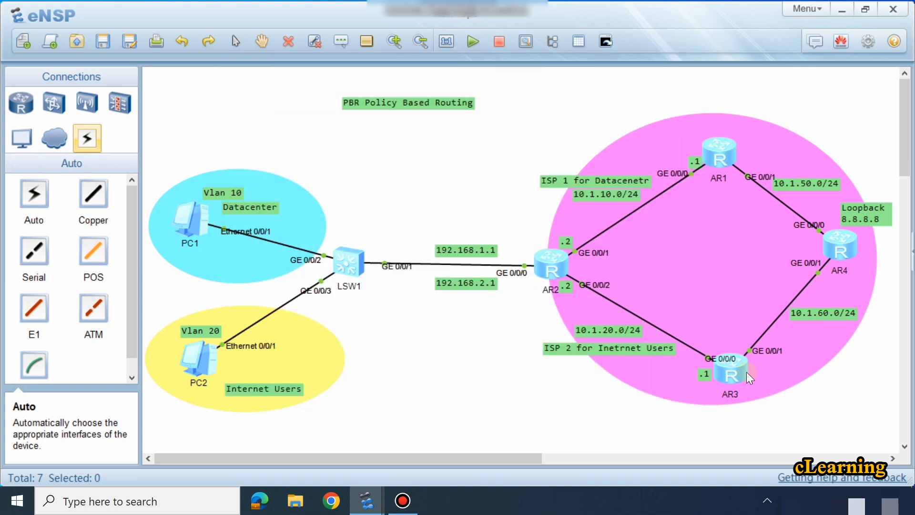
pyautogui.doubleClick(742, 364)
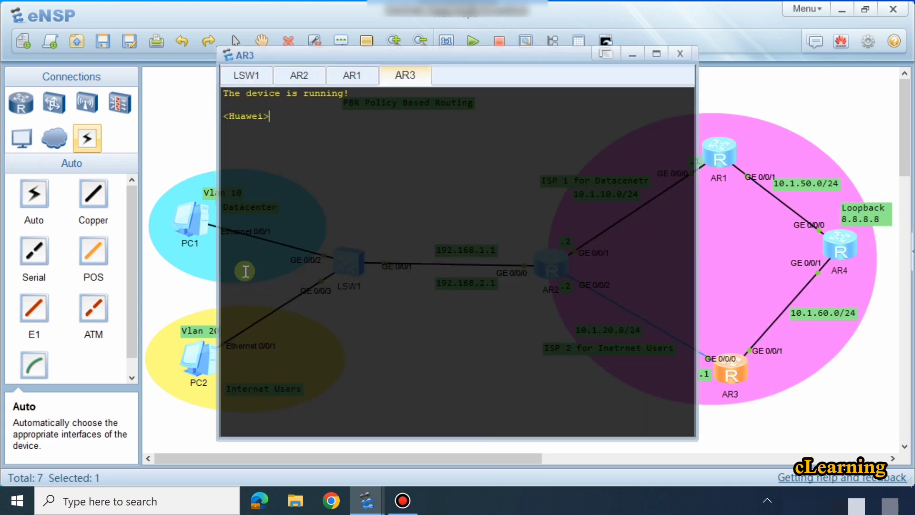
pyautogui.write('sys')
pyautogui.press('Return')
pyautogui.press('Return')
pyautogui.press('Return')
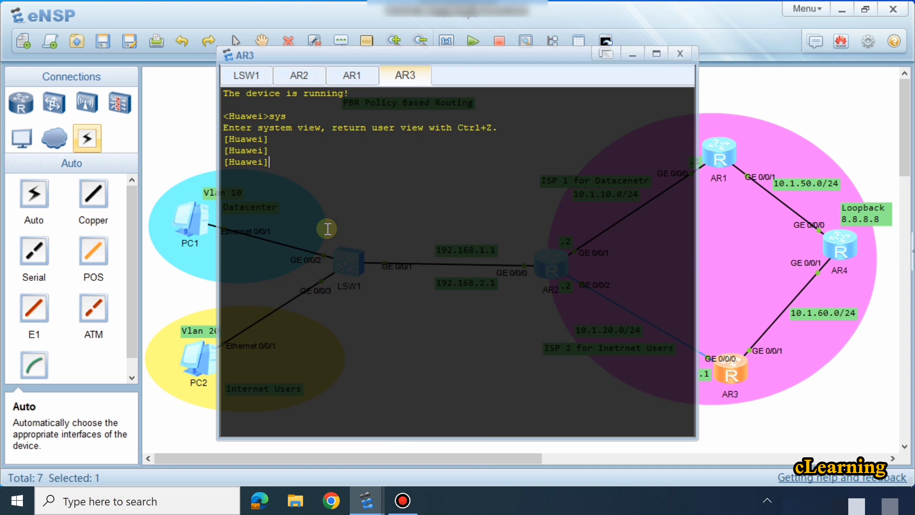
# Step: Enter the interface view of GigabitEthernet 0/0/0 on AR3
pyautogui.write('int')
pyautogui.press('Tab')
pyautogui.write('g')
pyautogui.press('Tab')
pyautogui.write('0//')
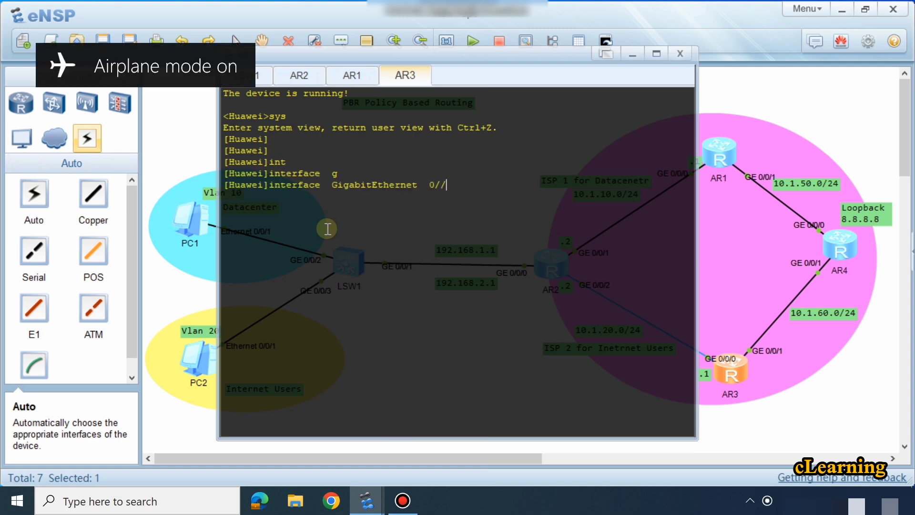
pyautogui.press('BackSpace')
pyautogui.write('0/0')
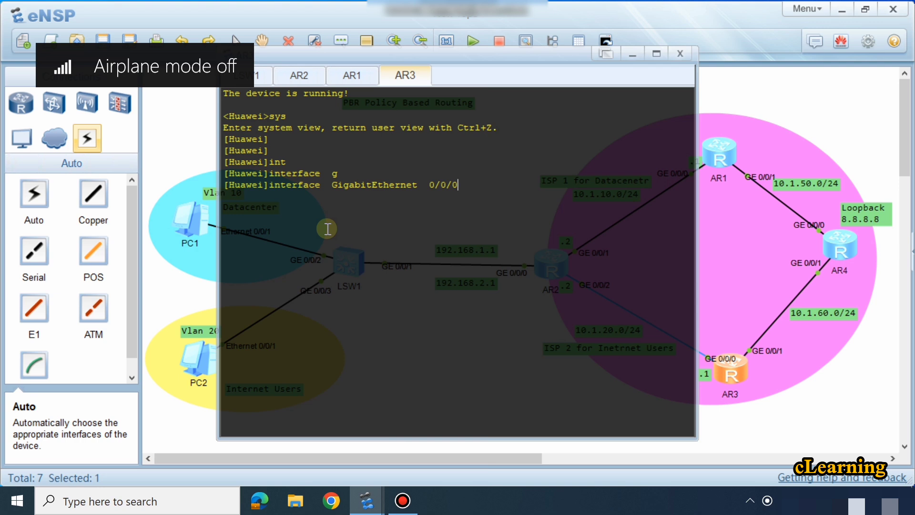
pyautogui.press('Return')
pyautogui.press('Return')
# Step: Assign IP address 10.1.20.1 with mask length 24 to AR3 interface GigabitEthernet 0/0/0
pyautogui.write('ip ad')
pyautogui.press('Tab')
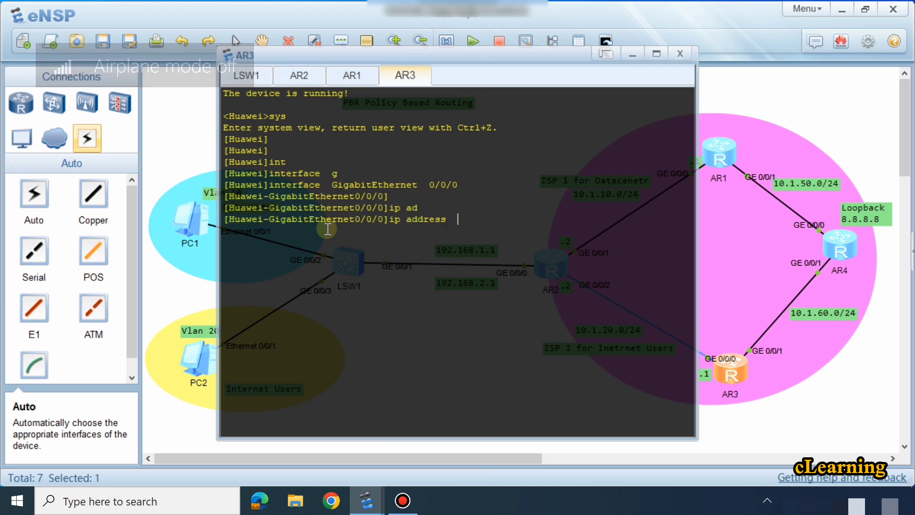
pyautogui.write('192.16')
pyautogui.press('BackSpace')
pyautogui.press('BackSpace')
pyautogui.press('BackSpace')
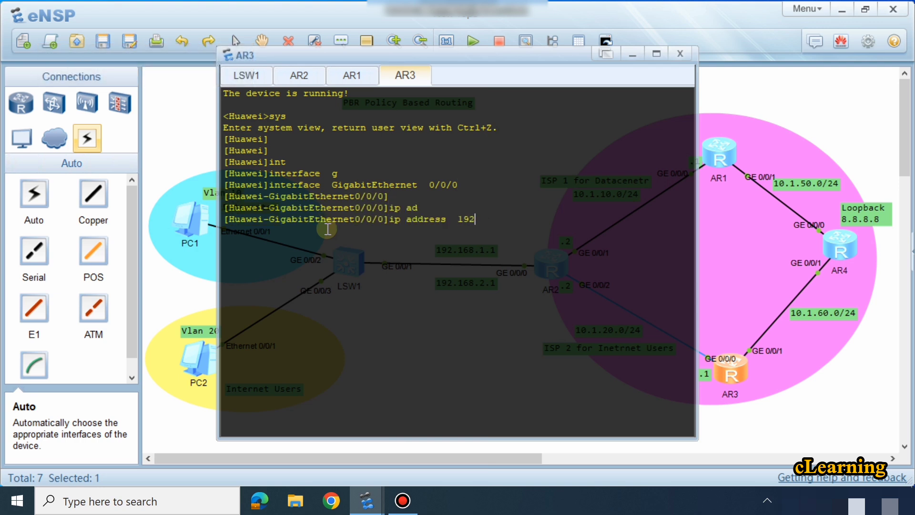
pyautogui.press('BackSpace')
pyautogui.write('0.1')
pyautogui.press('BackSpace')
pyautogui.press('BackSpace')
pyautogui.write('.1.20')
pyautogui.write('24')
pyautogui.press('Return')
pyautogui.press('Return')
pyautogui.press('Return')
# Step: Assign IP address 10.1.60.1 with mask length 24 to AR3 interface GigabitEthernet 0/0/1
pyautogui.press('Up')
pyautogui.press('Up')
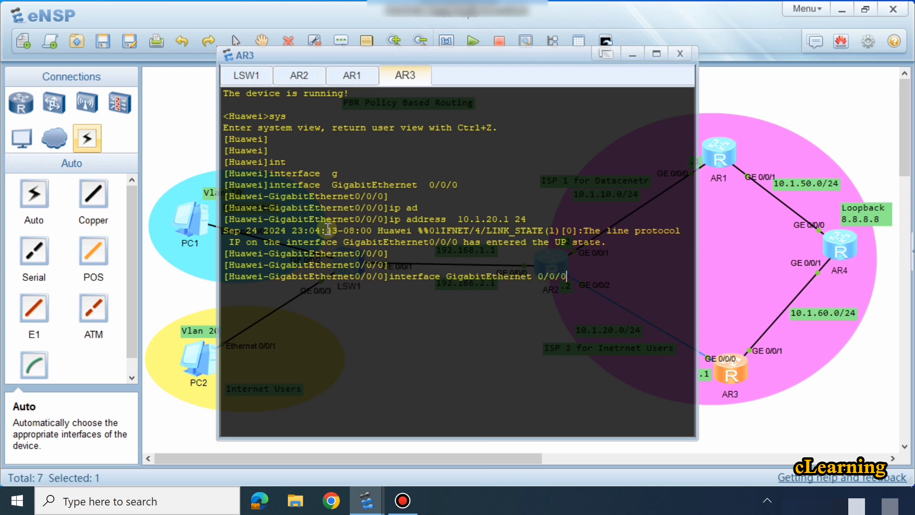
pyautogui.press('BackSpace')
pyautogui.write('1')
pyautogui.press('Return')
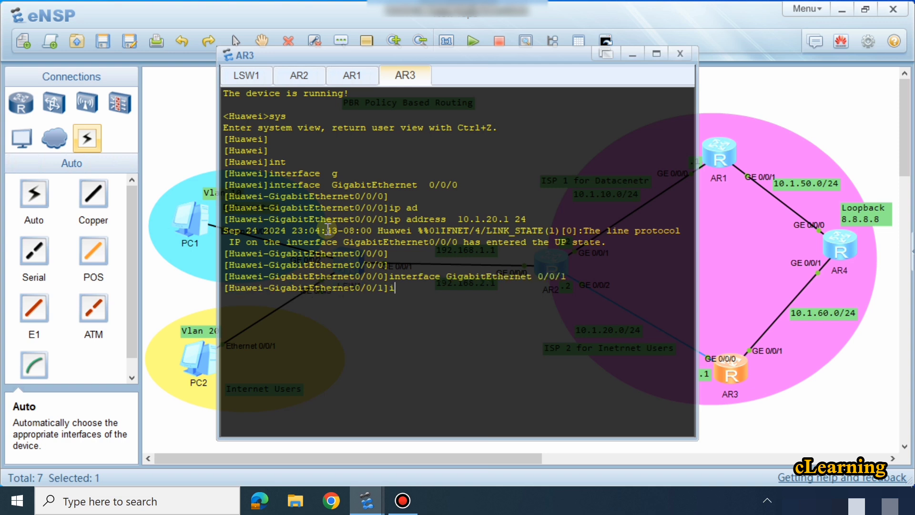
pyautogui.write('ip ad')
pyautogui.press('Tab')
pyautogui.write('10.1.')
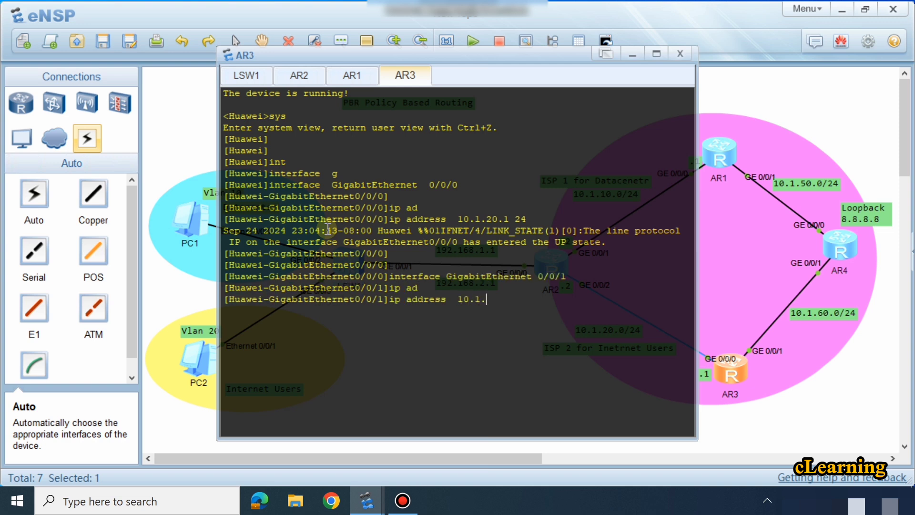
pyautogui.write('60.1 24')
pyautogui.press('Return')
# Step: Return AR3 to system view and start OSPF process 1
pyautogui.press('Return')
pyautogui.press('Return')
pyautogui.press('Return')
pyautogui.press('Return')
pyautogui.write('q')
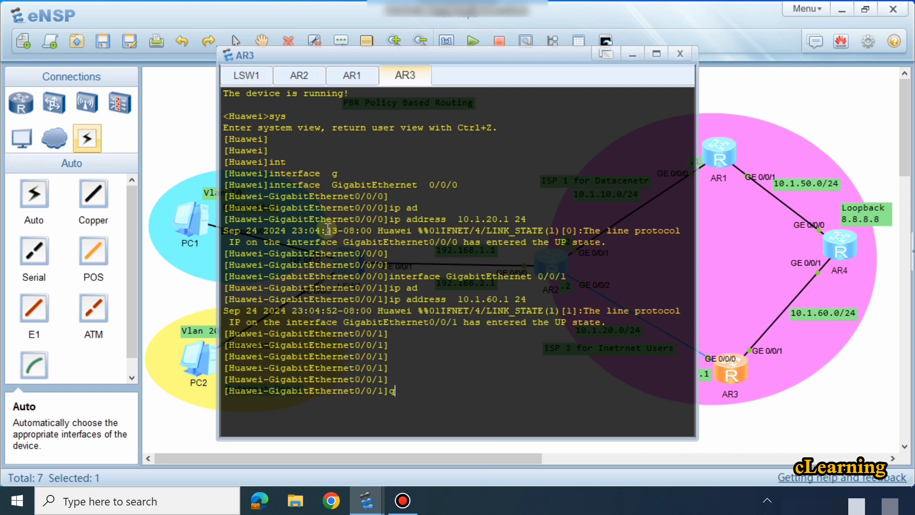
pyautogui.press('Return')
pyautogui.press('Return')
pyautogui.press('Return')
pyautogui.write('os')
pyautogui.press('Tab')
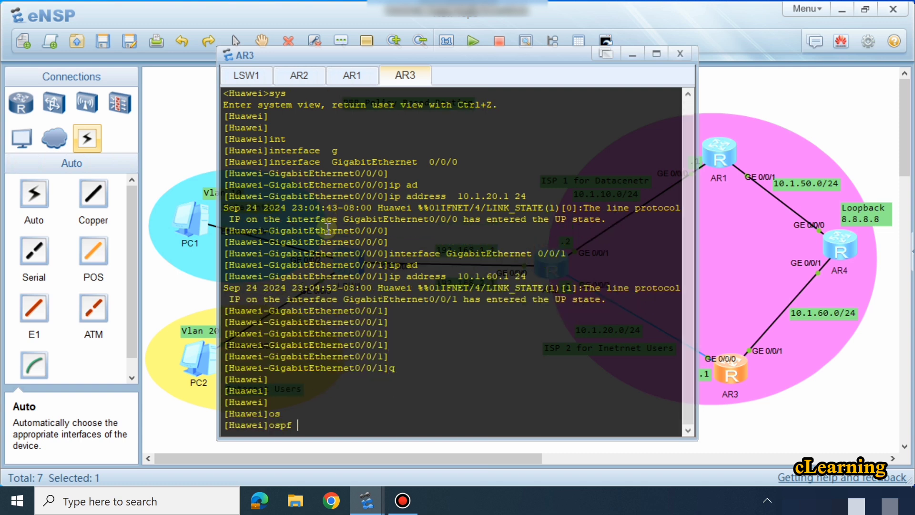
pyautogui.write('1')
pyautogui.press('Return')
pyautogui.press('Return')
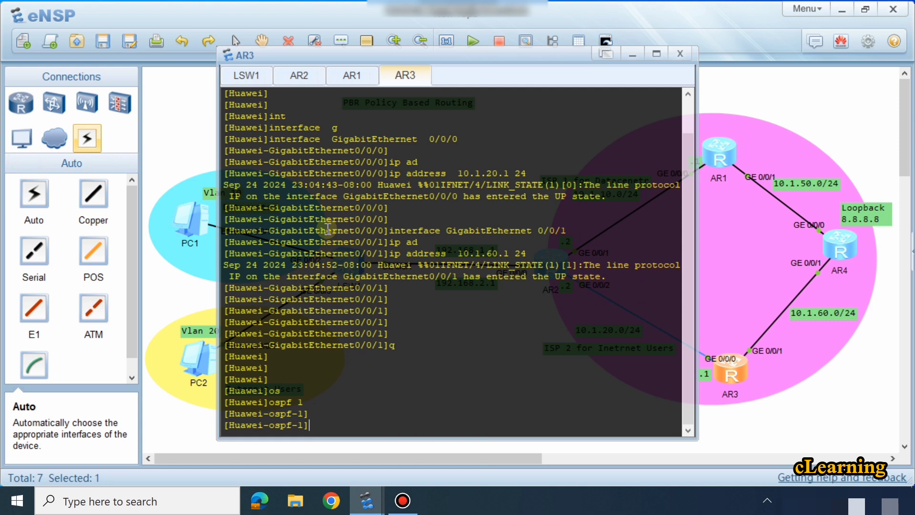
# Step: Enter area 0 of OSPF process 1 on AR3
pyautogui.write('are')
pyautogui.press('Tab')
pyautogui.write('0')
pyautogui.press('Return')
# Step: Advertise network 10.1.20.0 with wildcard mask 0.0.0.255 in AR3's OSPF area 0
pyautogui.write('n')
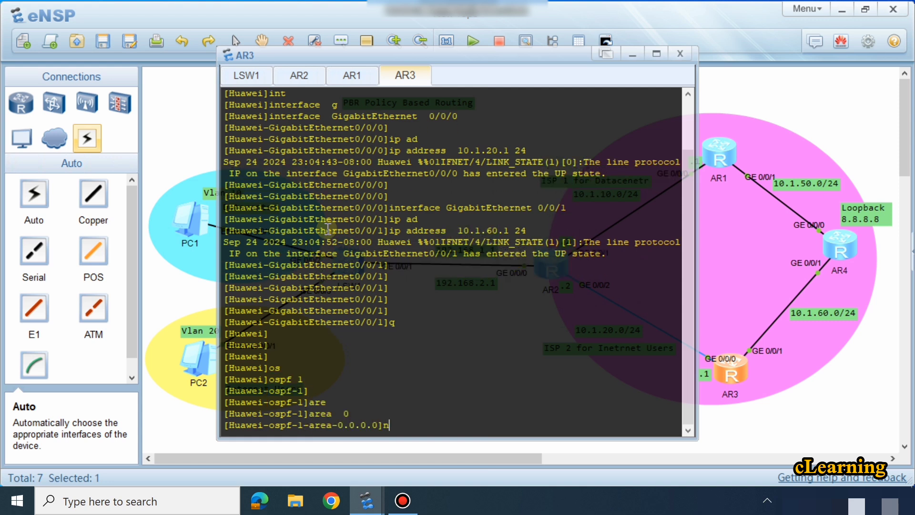
pyautogui.press('Tab')
pyautogui.write('10.1.')
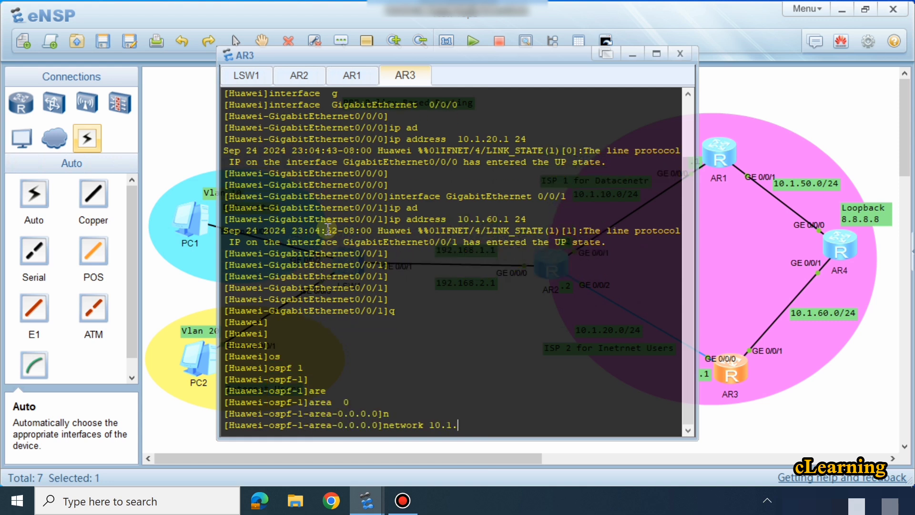
pyautogui.write('3')
pyautogui.press('BackSpace')
pyautogui.write('20.0 0.0.0.255\\')
pyautogui.press('Return')
pyautogui.press('Return')
pyautogui.press('Return')
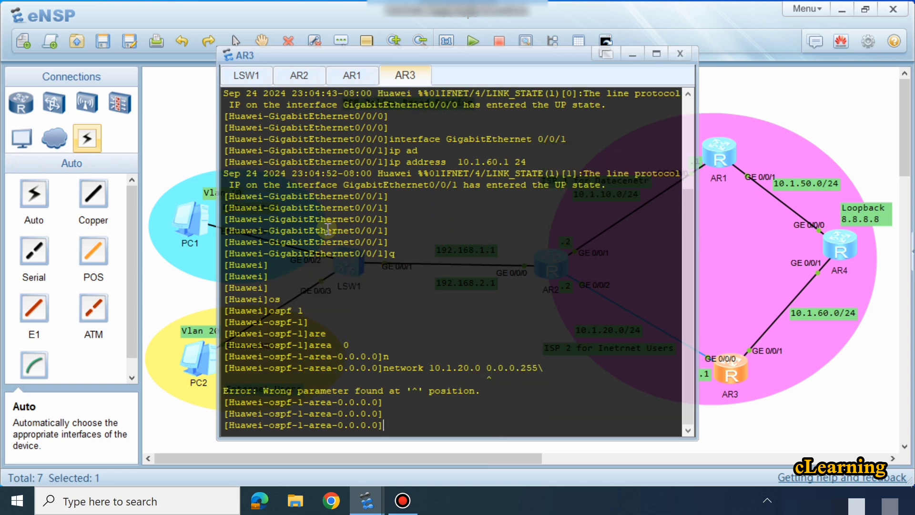
pyautogui.press('Up')
pyautogui.press('BackSpace')
pyautogui.press('Return')
# Step: Advertise network 10.1.60.0 with wildcard mask 0.0.0.255 in AR3's OSPF area 0
pyautogui.press('Up')
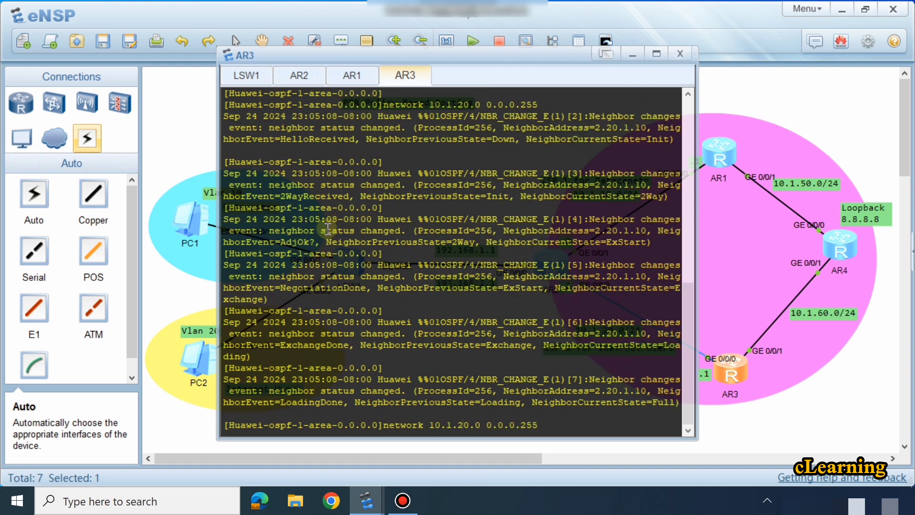
pyautogui.press('BackSpace')
pyautogui.write('6')
pyautogui.press('Return')
pyautogui.press('Return')
pyautogui.press('Return')
pyautogui.press('Return')
pyautogui.press('Return')
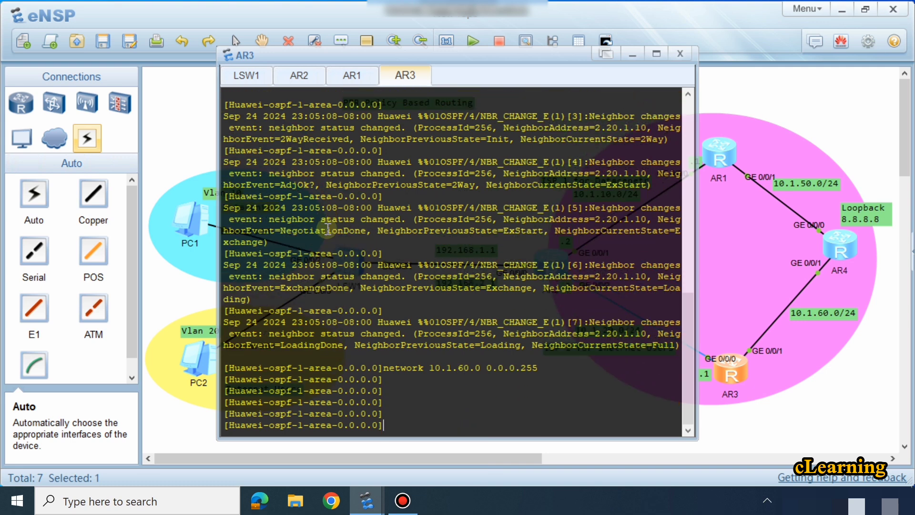
pyautogui.press('Return')
pyautogui.press('Return')
pyautogui.press('Return')
pyautogui.press('Return')
pyautogui.press('Return')
pyautogui.press('Return')
pyautogui.press('Return')
pyautogui.press('Return')
pyautogui.press('Return')
pyautogui.press('Return')
pyautogui.press('Return')
pyautogui.press('Return')
pyautogui.press('Return')
# Step: Return AR3 to system view and display its current configuration to check the interface addresses and OSPF networks
pyautogui.write('q')
pyautogui.press('Return')
pyautogui.write('dis')
pyautogui.press('Tab')
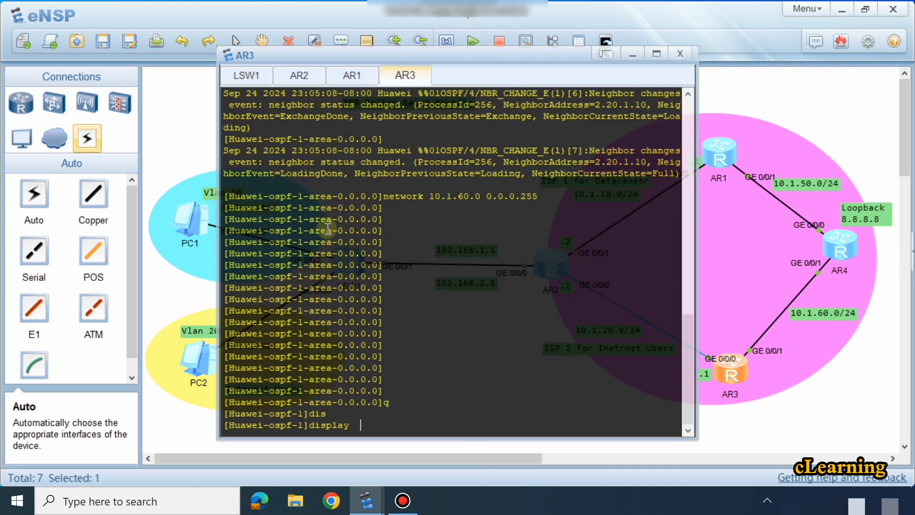
pyautogui.write('ci')
pyautogui.press('Return')
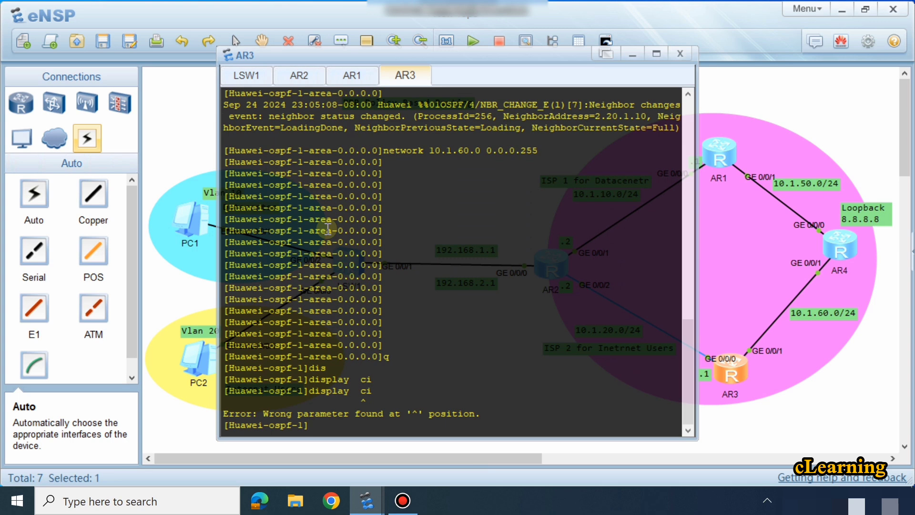
pyautogui.write('q')
pyautogui.press('Return')
pyautogui.write('dis')
pyautogui.press('Tab')
pyautogui.write('cu')
pyautogui.press('Tab')
pyautogui.press('Return')
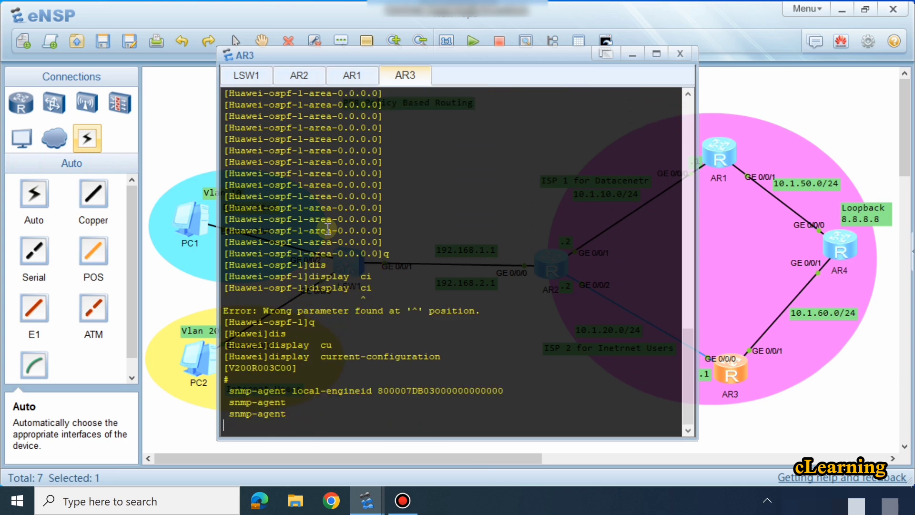
pyautogui.press('space')
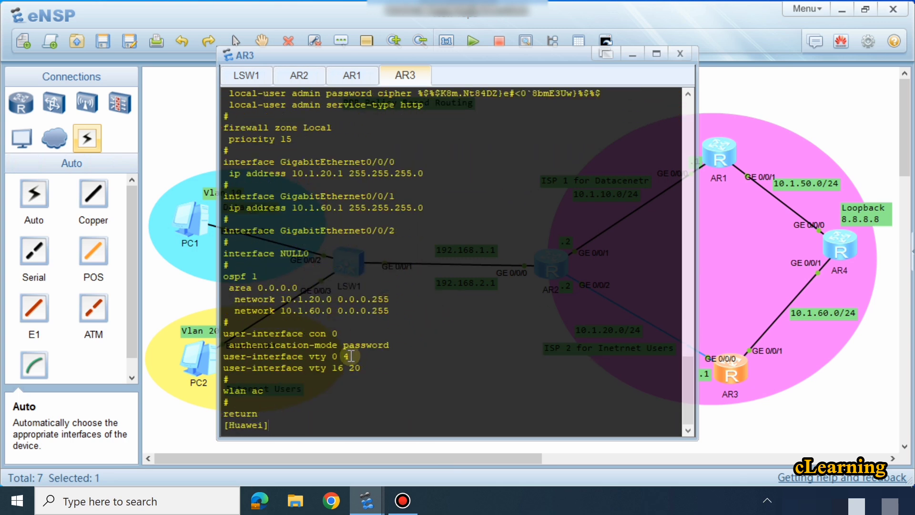
pyautogui.moveTo(412, 209); pyautogui.dragTo(285, 208)
pyautogui.click(532, 249)
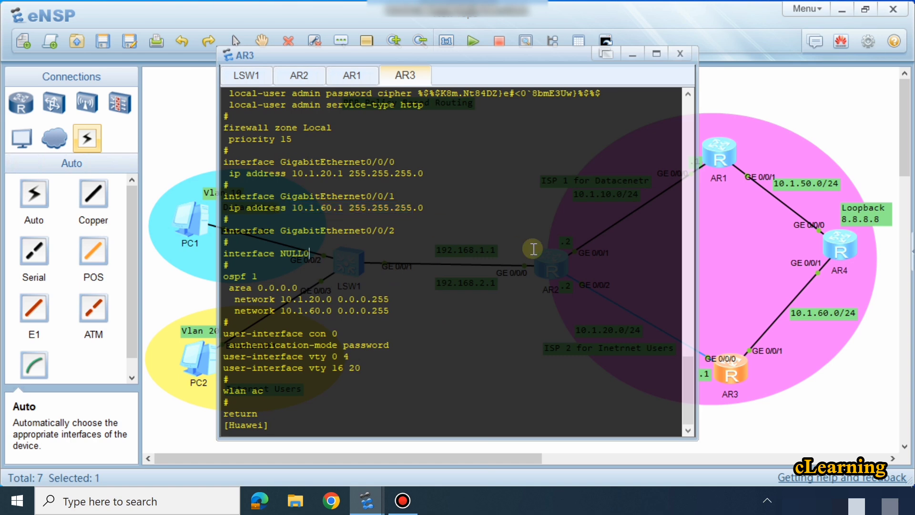
# Step: Open the AR4 router's console and enter system view
pyautogui.click(840, 429)
pyautogui.doubleClick(841, 248)
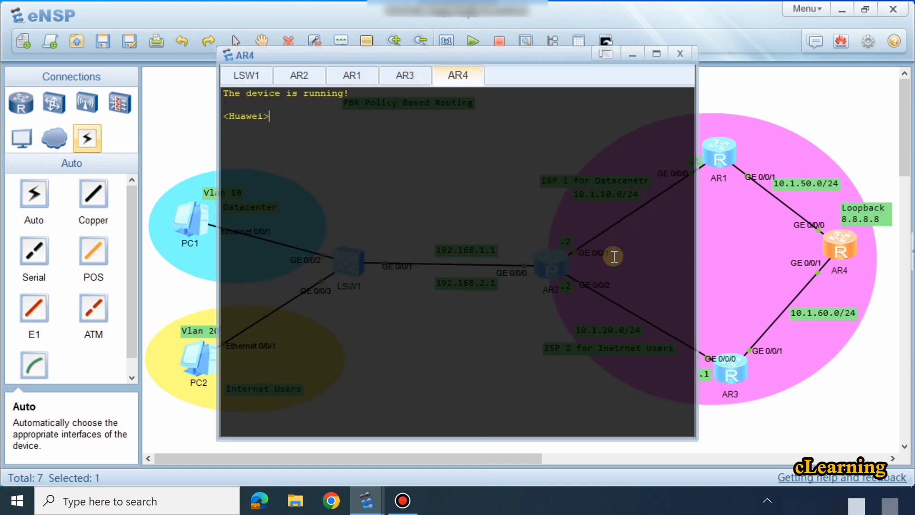
pyautogui.press('Return')
pyautogui.press('Return')
pyautogui.write('sys')
pyautogui.press('Return')
# Step: Enter the interface view of GigabitEthernet 0/0/0 on AR4
pyautogui.write('int')
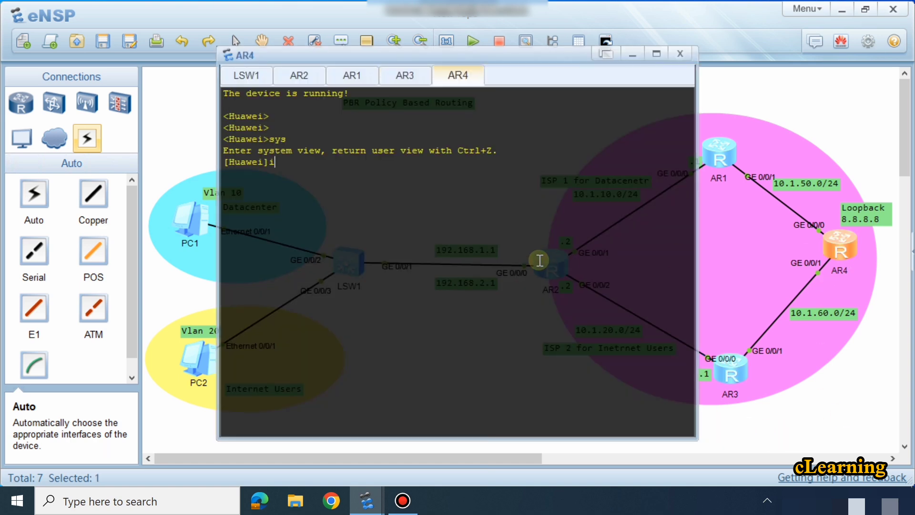
pyautogui.press('Tab')
pyautogui.write('g')
pyautogui.press('Tab')
pyautogui.write('0/0/')
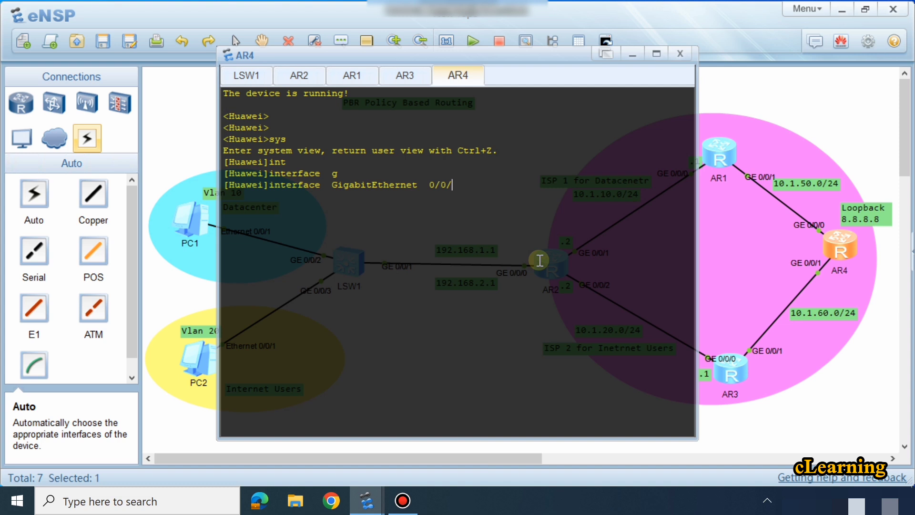
pyautogui.write('0')
pyautogui.press('Return')
# Step: Assign IP address 10.1.50.2 with a 24-bit mask to GigabitEthernet 0/0/0 on AR4
pyautogui.write('ip ad')
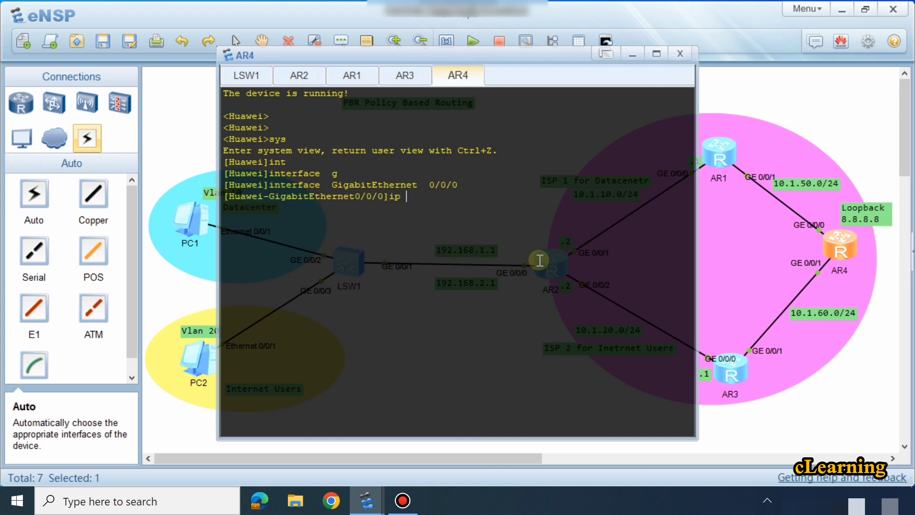
pyautogui.press('Tab')
pyautogui.write('10.1.5')
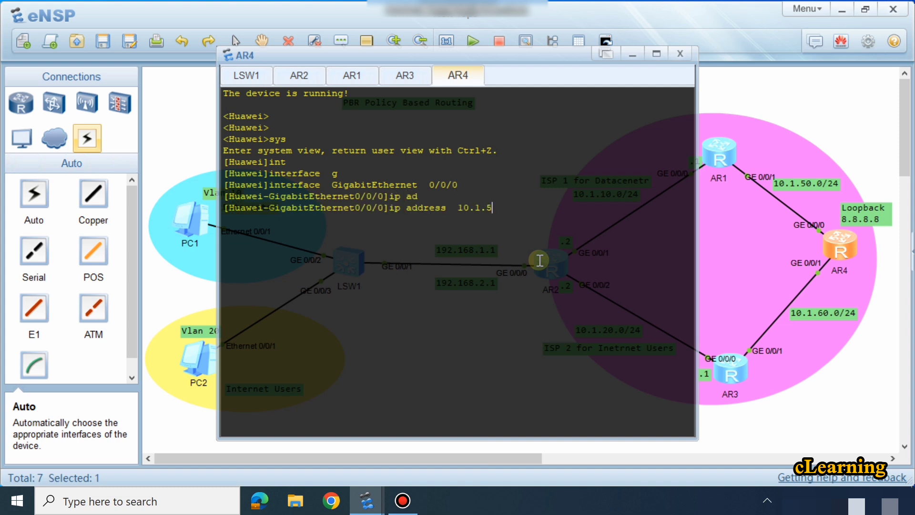
pyautogui.write('0.2 24')
pyautogui.press('Return')
pyautogui.press('Return')
pyautogui.press('Return')
pyautogui.press('Return')
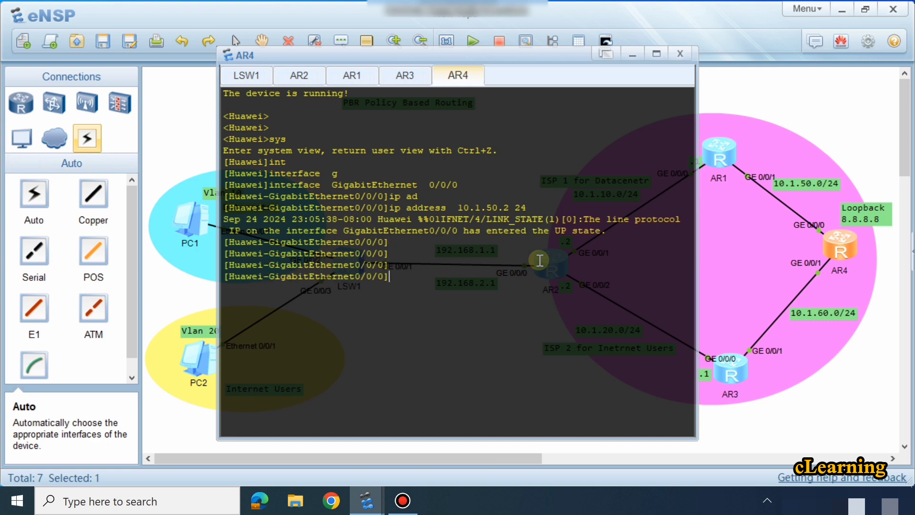
# Step: Switch AR4 to the interface view of GigabitEthernet 0/0/1
pyautogui.press('Up')
pyautogui.press('Up')
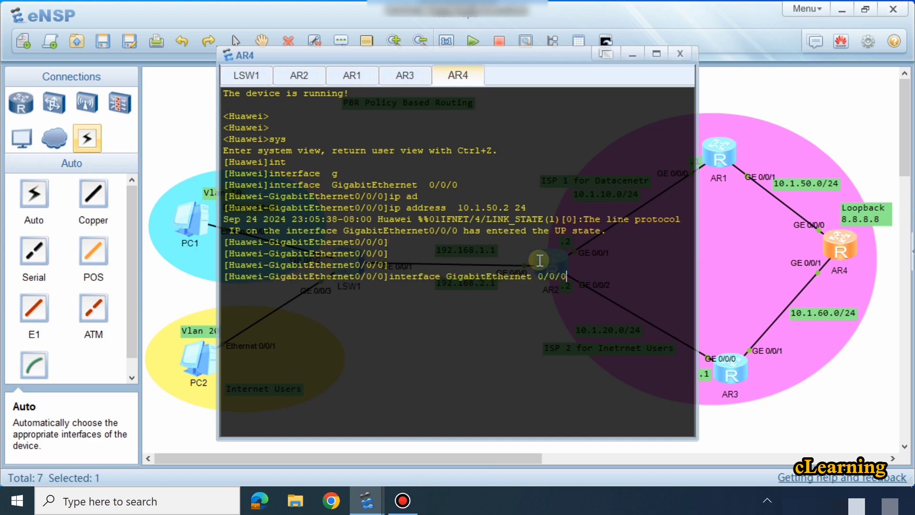
pyautogui.press('BackSpace')
pyautogui.write('1')
pyautogui.press('Return')
pyautogui.press('Return')
pyautogui.press('Return')
pyautogui.press('Return')
# Step: Assign IP address 10.1.60.2 with a 24-bit mask to AR4's GigabitEthernet 0/0/1 and return to system view
pyautogui.write('ip ad')
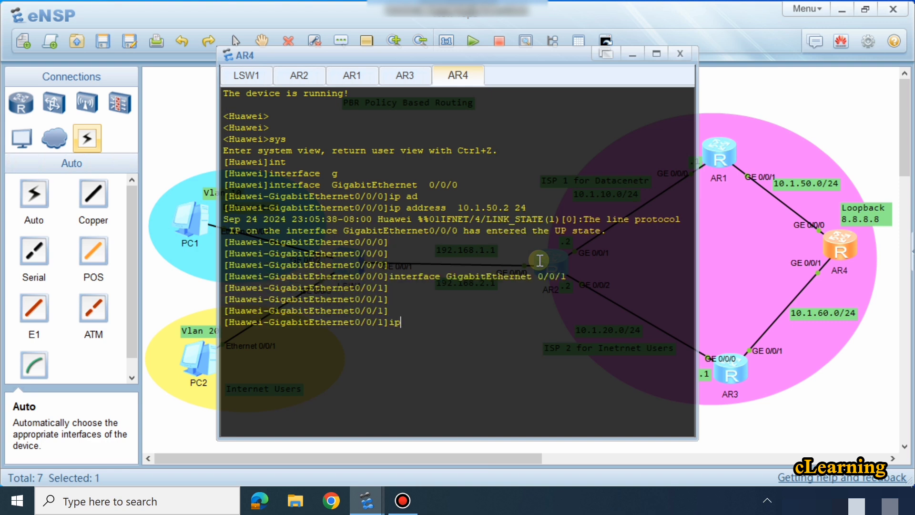
pyautogui.press('Tab')
pyautogui.write('10.1.')
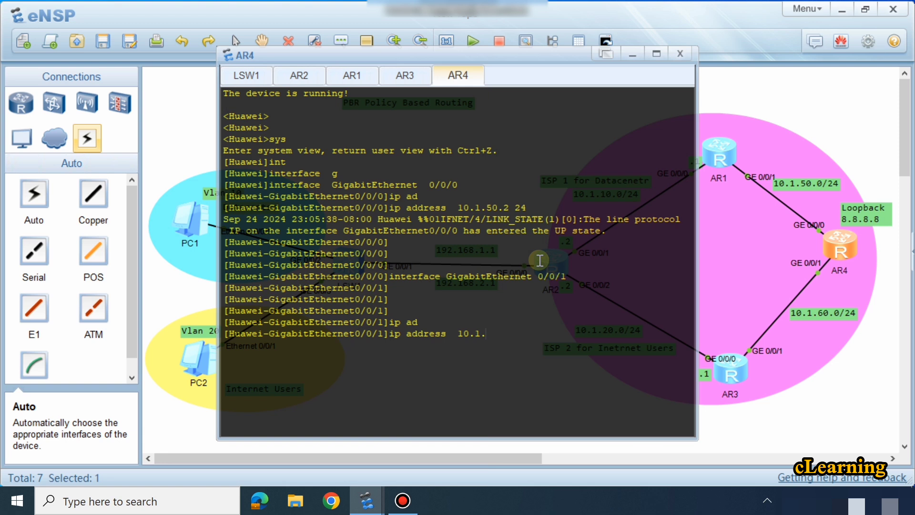
pyautogui.write('60.2 24')
pyautogui.press('Return')
pyautogui.press('Return')
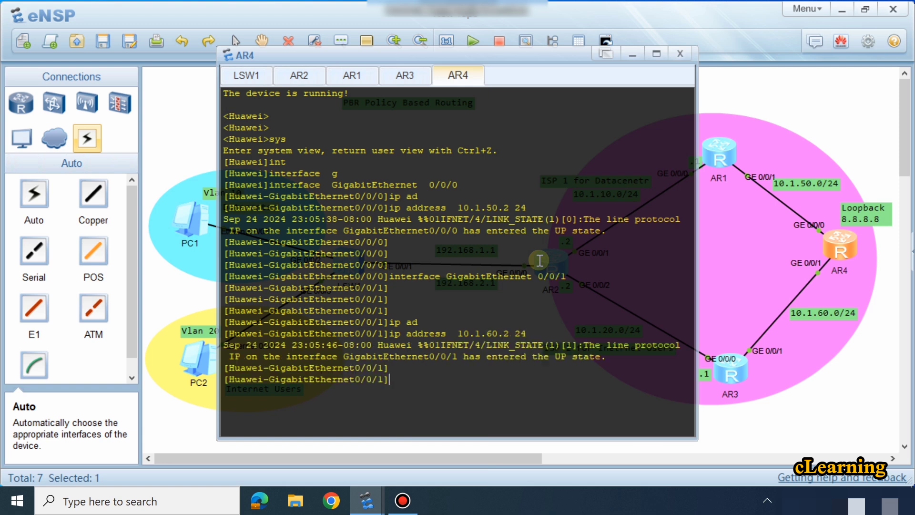
pyautogui.press('Return')
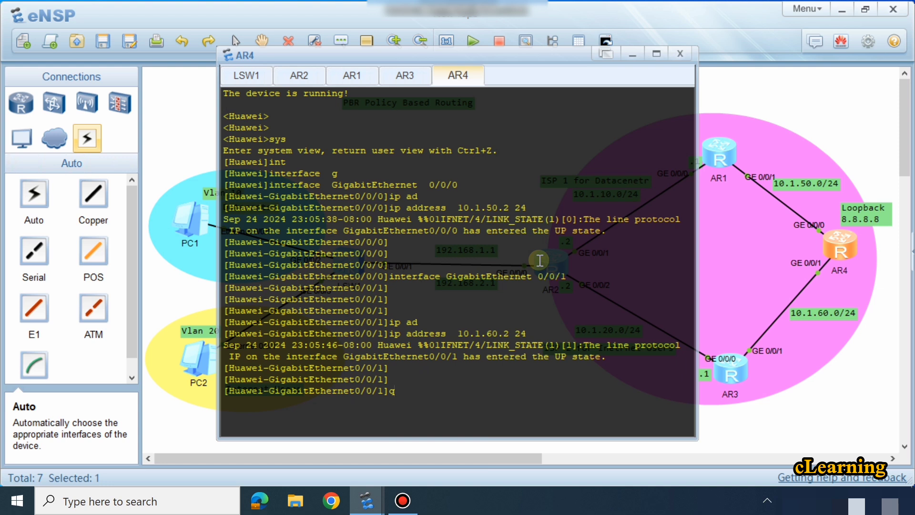
pyautogui.write('q')
pyautogui.press('Return')
pyautogui.press('Return')
pyautogui.press('Return')
pyautogui.press('Return')
pyautogui.press('Return')
pyautogui.press('Return')
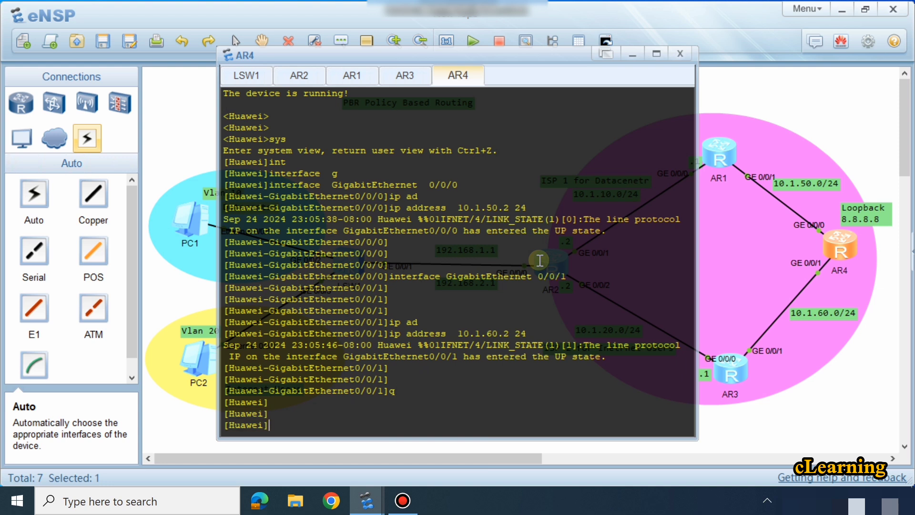
# Step: Create the LoopBack 0 interface on AR4 and enter its interface view
pyautogui.write('int')
pyautogui.press('Tab')
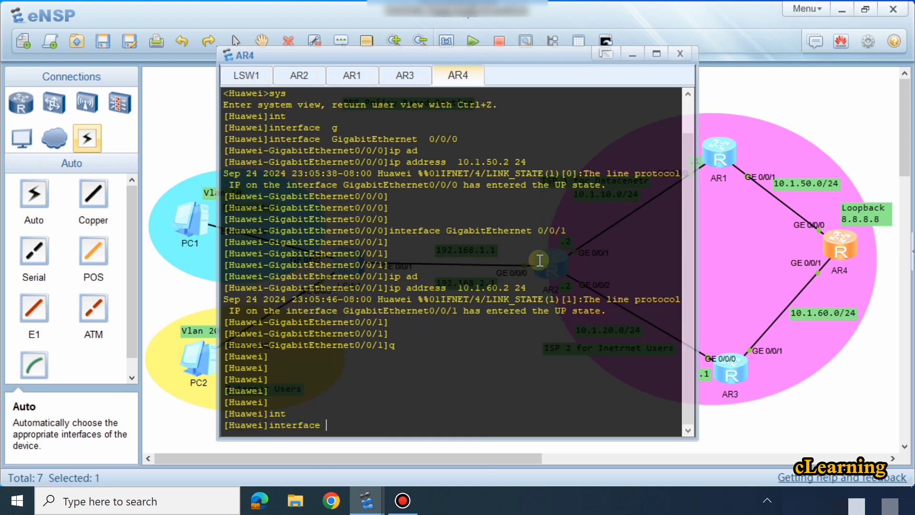
pyautogui.write('lo')
pyautogui.press('Tab')
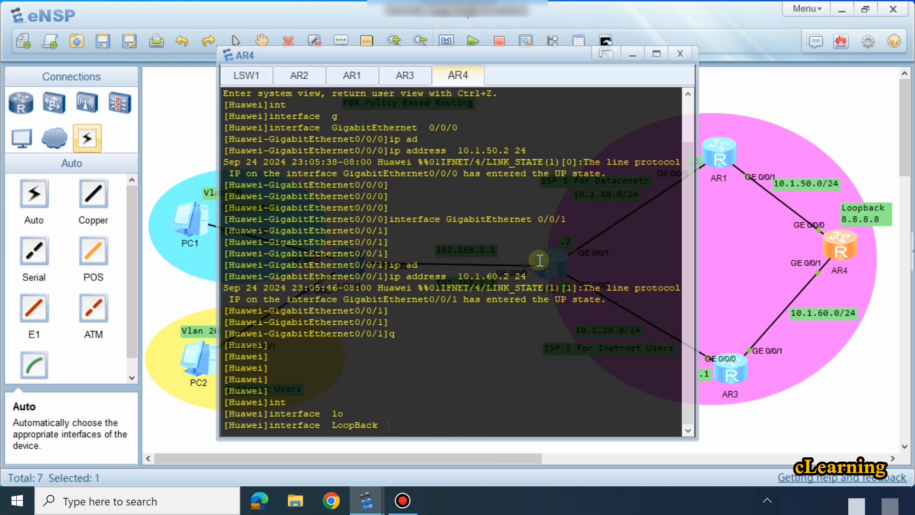
pyautogui.write('8.8.8.8')
pyautogui.press('BackSpace')
pyautogui.press('BackSpace')
pyautogui.press('BackSpace')
pyautogui.press('BackSpace')
pyautogui.press('BackSpace')
pyautogui.press('BackSpace')
pyautogui.press('BackSpace')
pyautogui.write('0')
pyautogui.press('Return')
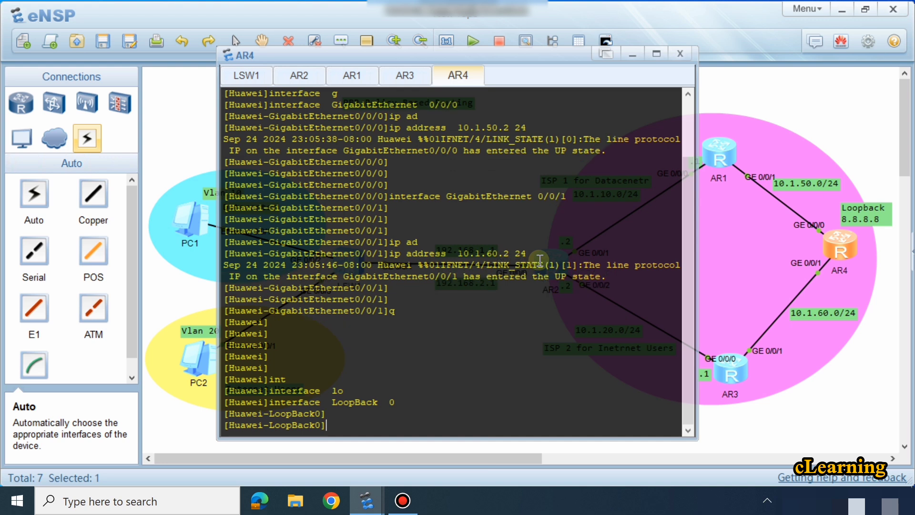
# Step: Assign IP address 8.8.8.8 with a 32-bit mask to AR4's LoopBack 0 and return to system view
pyautogui.write('ip ad')
pyautogui.press('Tab')
pyautogui.write('8.')
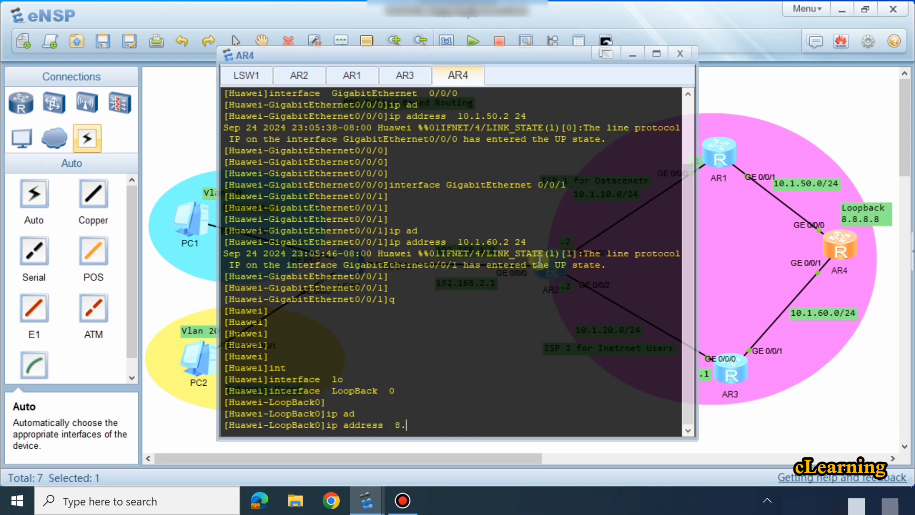
pyautogui.write('8.8.8 32')
pyautogui.press('Return')
pyautogui.press('Return')
pyautogui.press('Return')
pyautogui.press('Return')
pyautogui.press('Return')
pyautogui.write('q')
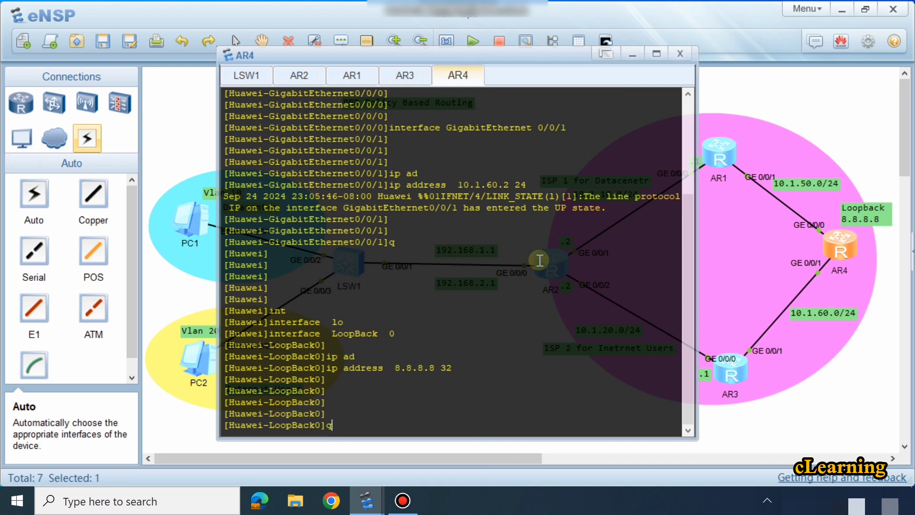
pyautogui.press('Return')
# Step: Start OSPF process 1 on AR4 and enter area 0
pyautogui.press('Return')
pyautogui.write('osp')
pyautogui.press('Tab')
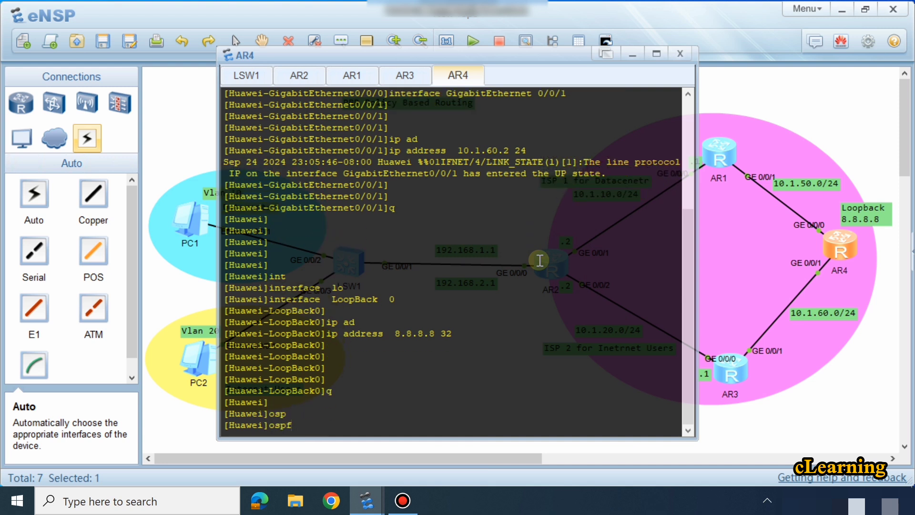
pyautogui.write('1')
pyautogui.press('Return')
pyautogui.write('are')
pyautogui.press('Tab')
pyautogui.press('Return')
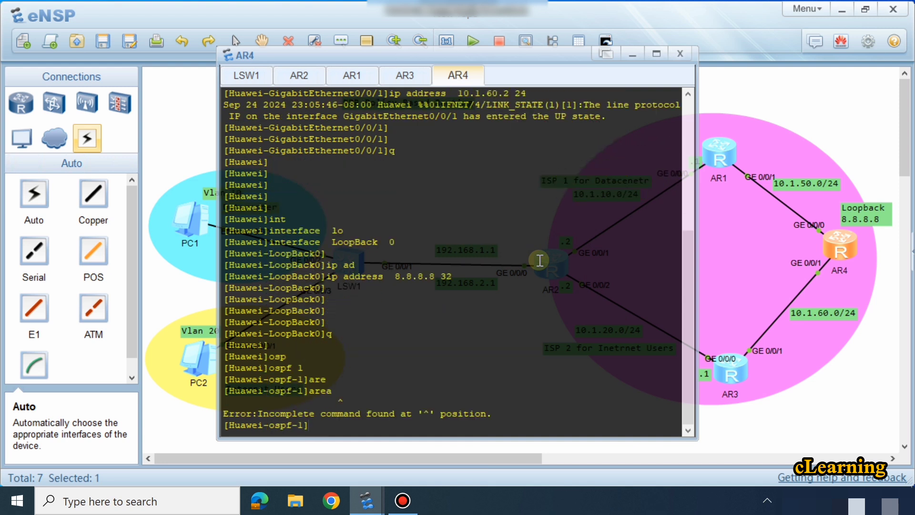
pyautogui.press('Up')
pyautogui.write('0')
pyautogui.press('Return')
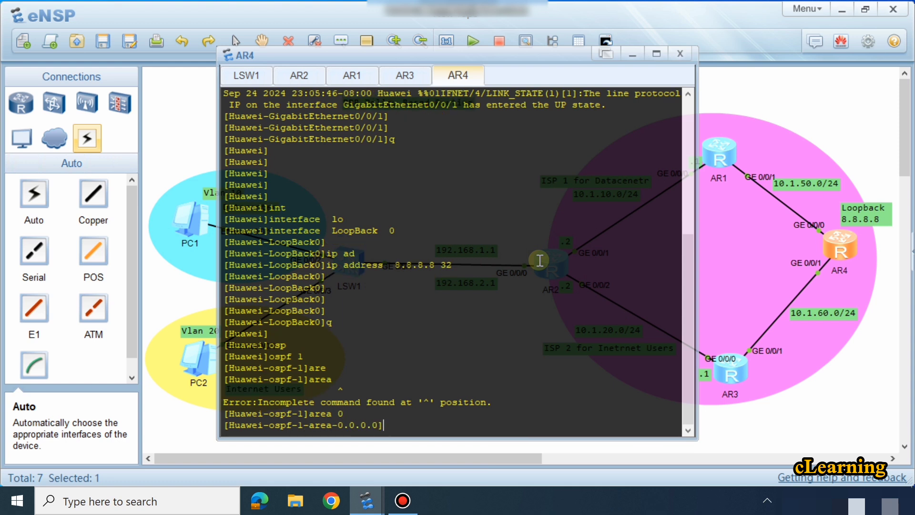
pyautogui.press('Return')
# Step: Advertise network 10.1.50.0 with wildcard mask 0.0.0.255 in AR4's OSPF area 0
pyautogui.write('n')
pyautogui.press('Tab')
pyautogui.write('10')
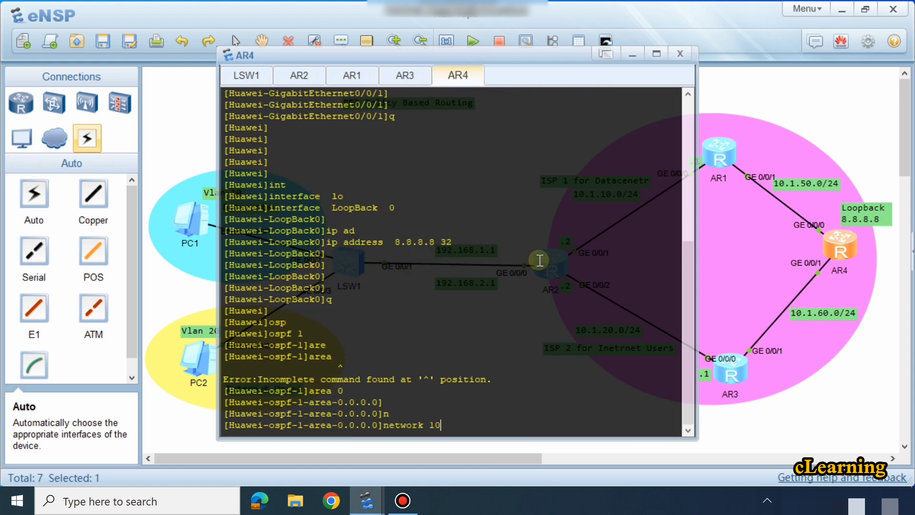
pyautogui.write('.1.50.0 0.0.0.255')
pyautogui.press('Return')
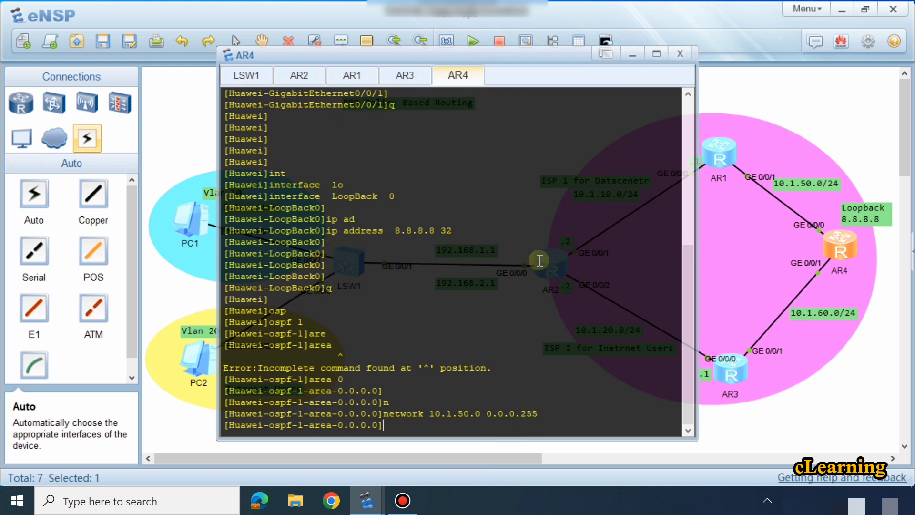
# Step: Advertise network 10.1.60.0 with wildcard mask 0.0.0.255 in AR4's OSPF area 0
pyautogui.press('Up')
pyautogui.press('Left')
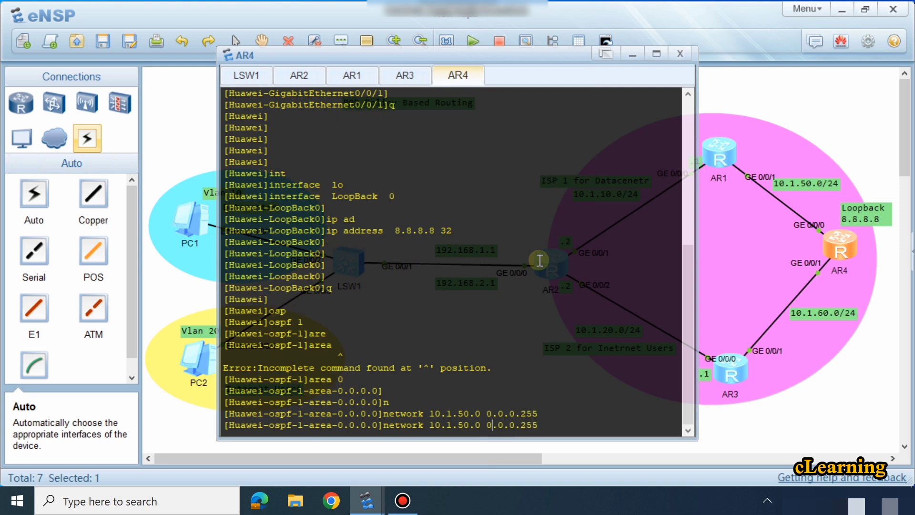
pyautogui.press('BackSpace')
pyautogui.write('6')
pyautogui.press('Return')
pyautogui.press('Return')
pyautogui.press('Return')
pyautogui.press('Return')
pyautogui.press('Return')
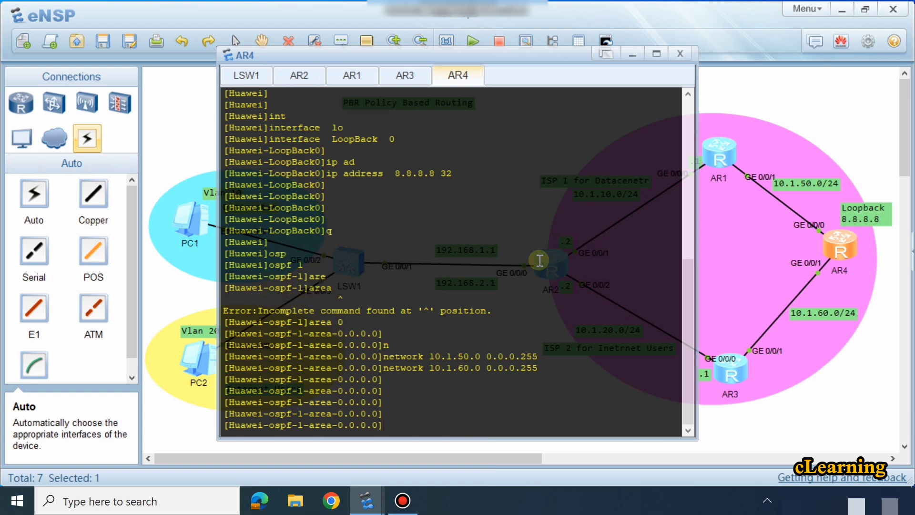
# Step: Advertise the loopback network 8.8.8.8 with wildcard mask 0.0.0.0 in AR4's OSPF area 0
pyautogui.press('Up')
pyautogui.press('Down')
pyautogui.write('net')
pyautogui.press('Tab')
pyautogui.write('8')
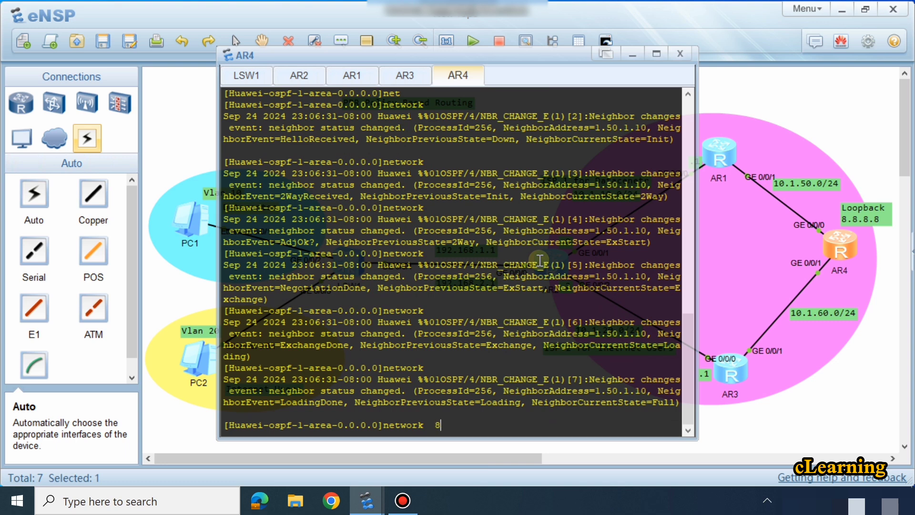
pyautogui.write('/.8.8.8')
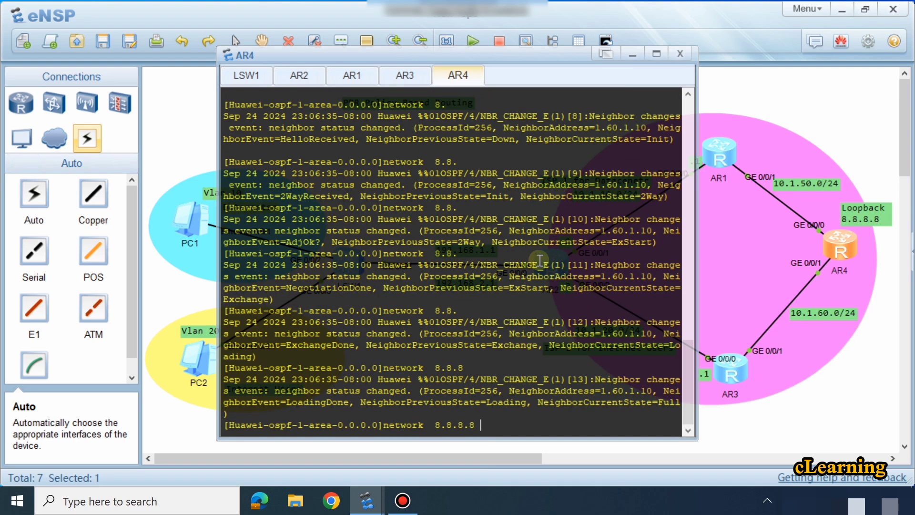
pyautogui.write(' 0.0.0.0')
pyautogui.press('Return')
pyautogui.press('Return')
pyautogui.press('Return')
pyautogui.press('Return')
pyautogui.press('Return')
pyautogui.press('Return')
pyautogui.press('Return')
pyautogui.press('Return')
pyautogui.press('Return')
pyautogui.press('Return')
pyautogui.press('Return')
pyautogui.press('Return')
pyautogui.press('Return')
pyautogui.press('Return')
pyautogui.press('Return')
pyautogui.press('Return')
pyautogui.press('Return')
pyautogui.press('Return')
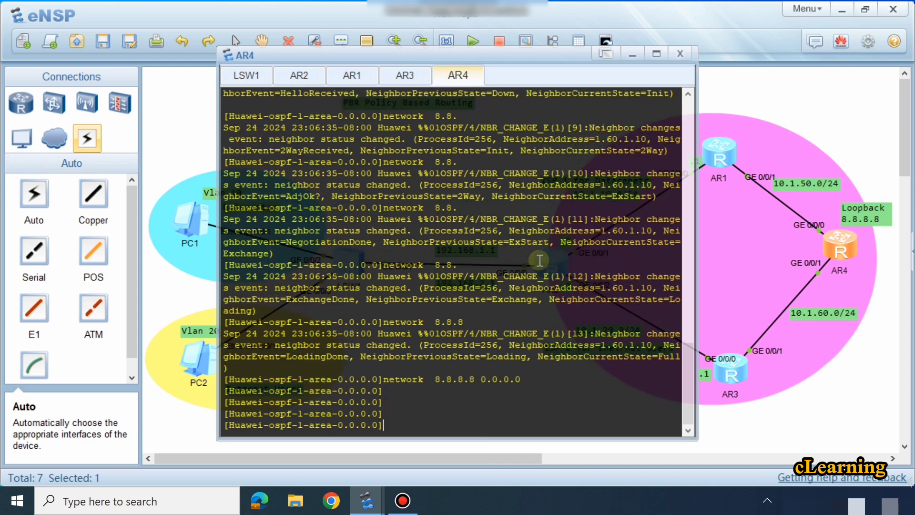
pyautogui.press('Return')
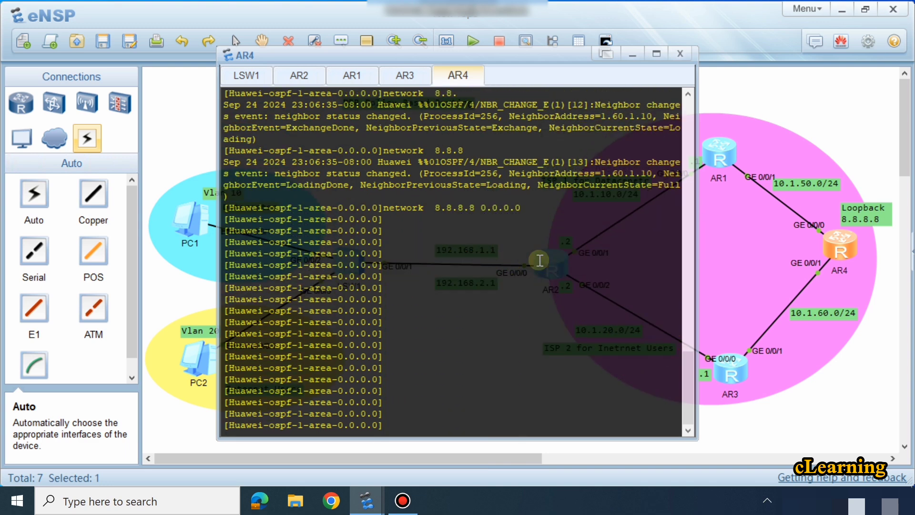
# Step: Open PC1's settings and set its static IPv4 address to 192.168.1.10 with subnet mask 255.255.255.0
pyautogui.click(778, 409)
pyautogui.moveTo(212, 218); pyautogui.dragTo(214, 216)
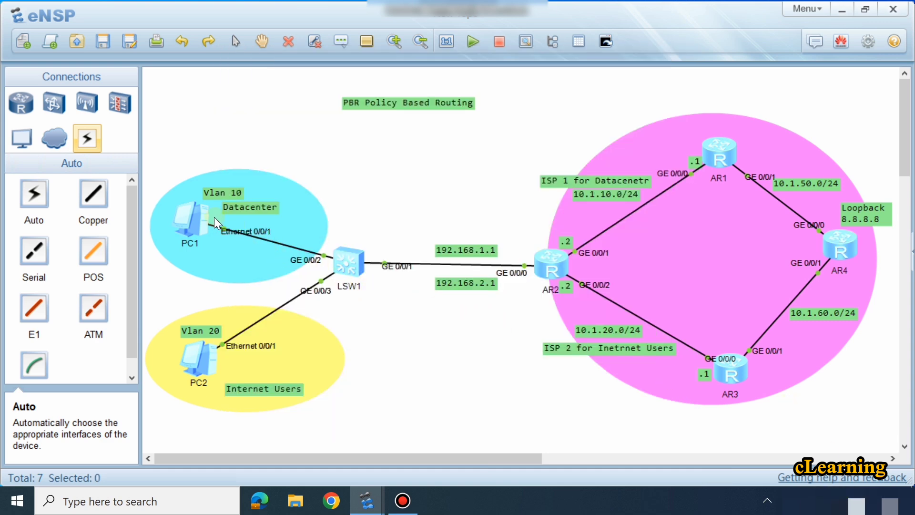
pyautogui.moveTo(160, 211); pyautogui.dragTo(161, 212)
pyautogui.doubleClick(187, 222)
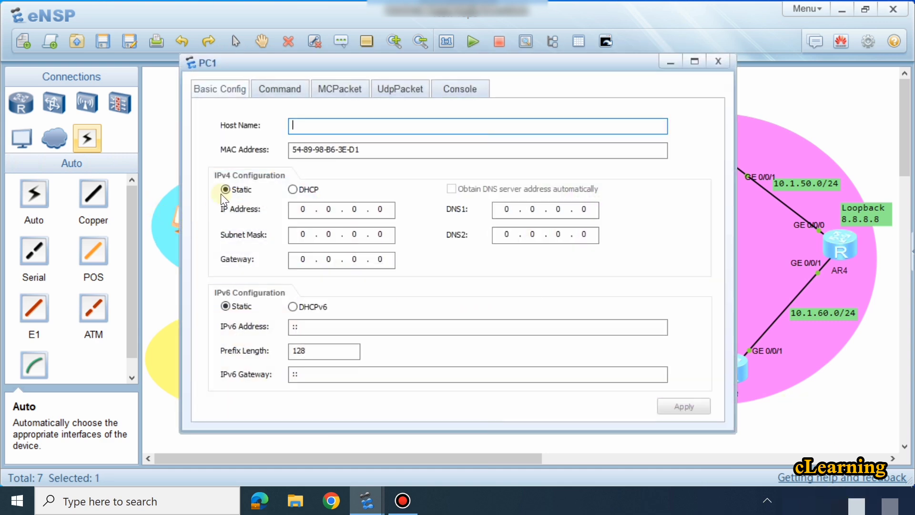
pyautogui.click(302, 209)
pyautogui.write('192168')
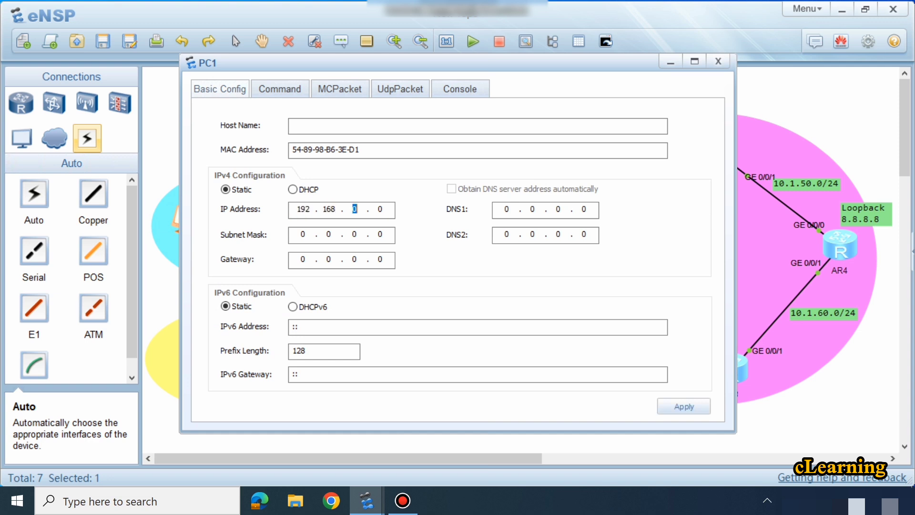
pyautogui.write('110255255255')
# Step: Set PC1's gateway to 192.168.1.1 and apply the IPv4 configuration
pyautogui.click(303, 259)
pyautogui.write('192.168.')
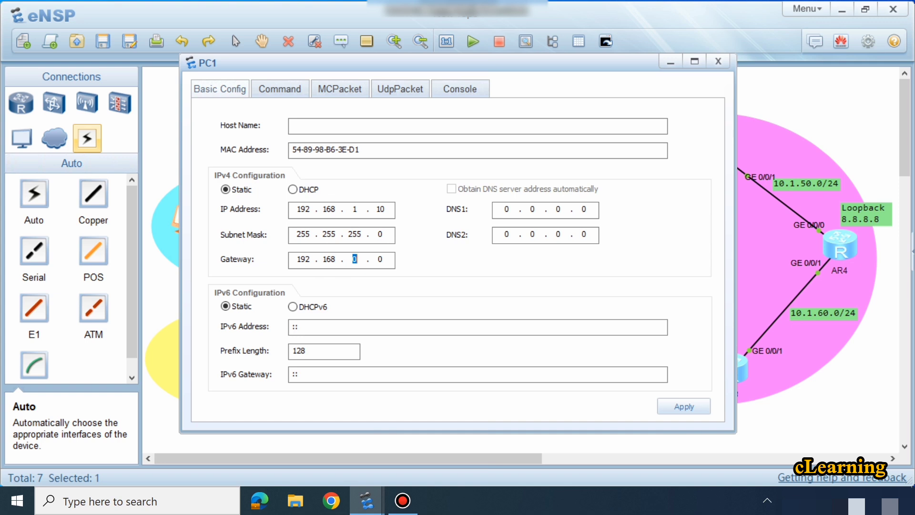
pyautogui.write('1.1')
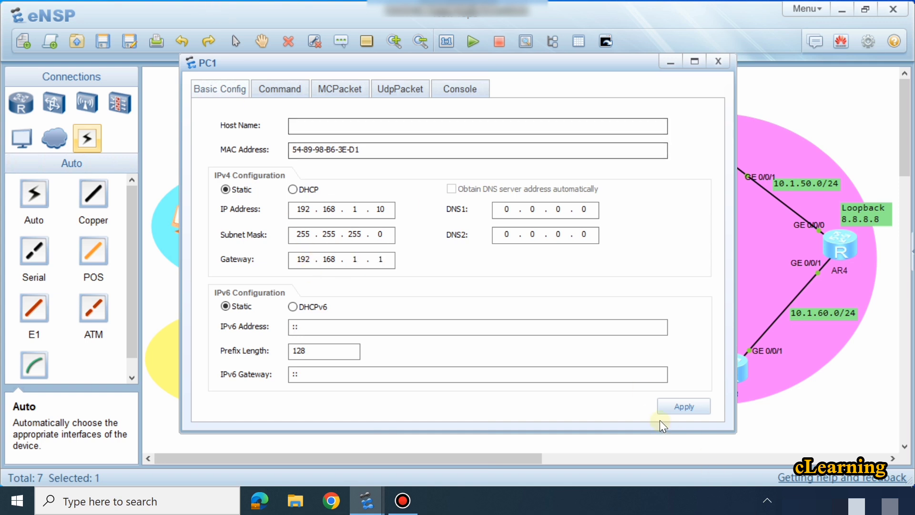
pyautogui.click(681, 406)
# Step: Ping AR4's loopback address 8.8.8.8 from PC1's command line
pyautogui.click(281, 88)
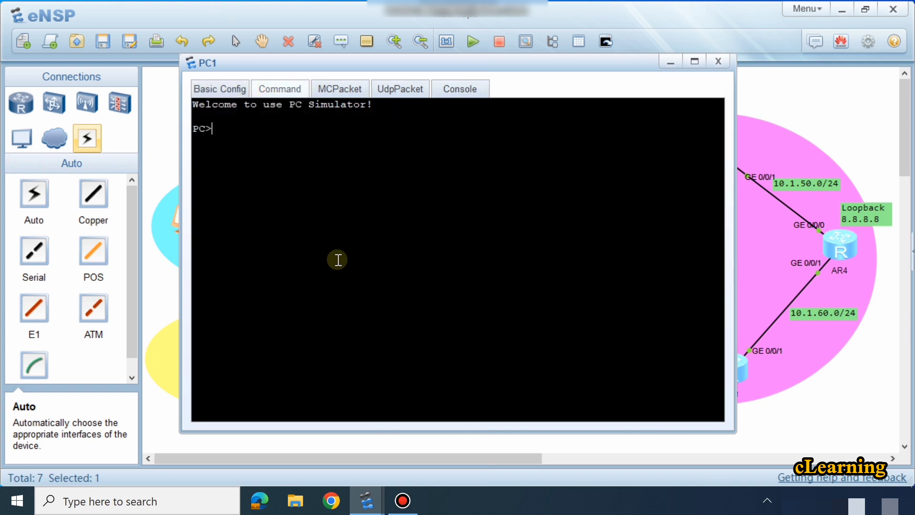
pyautogui.write('ping 8.8.8.8')
pyautogui.press('Return')
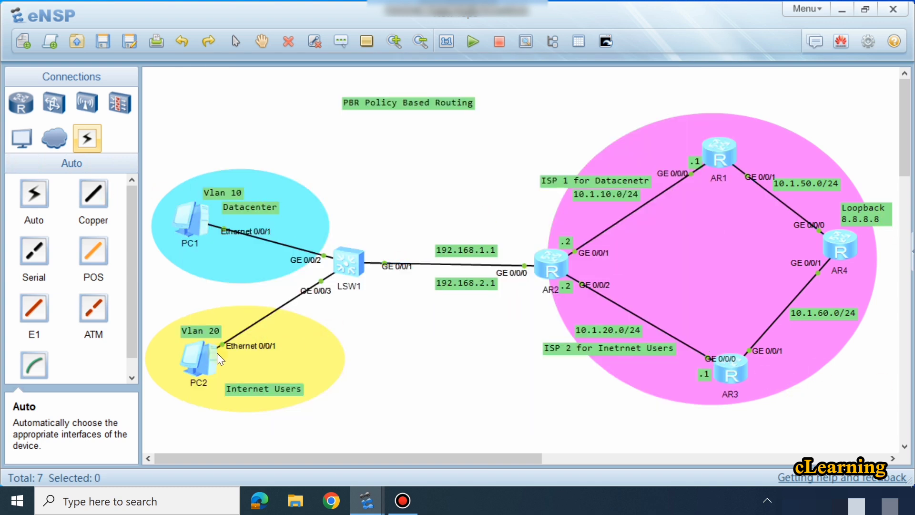
# Step: Open PC2's settings and set its static IPv4 address to 192.168.2.10 with subnet mask 255.255.255.0
pyautogui.click(215, 355)
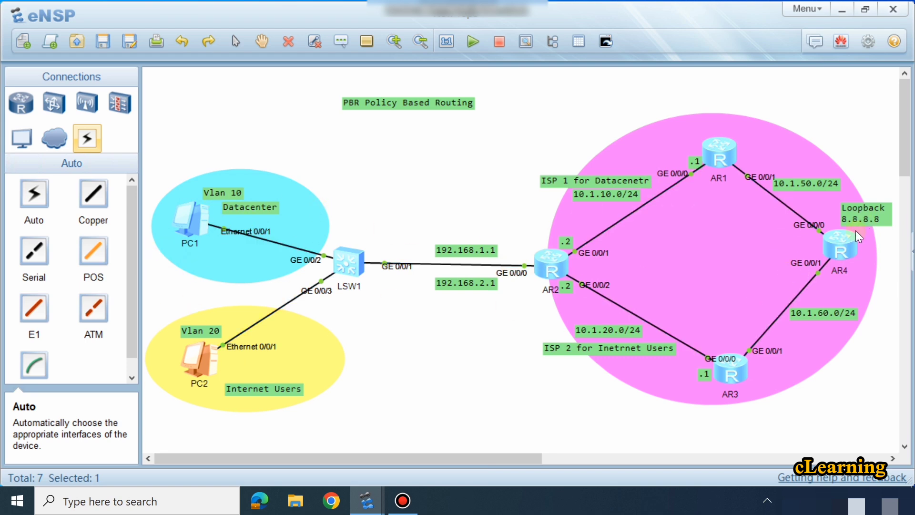
pyautogui.doubleClick(201, 348)
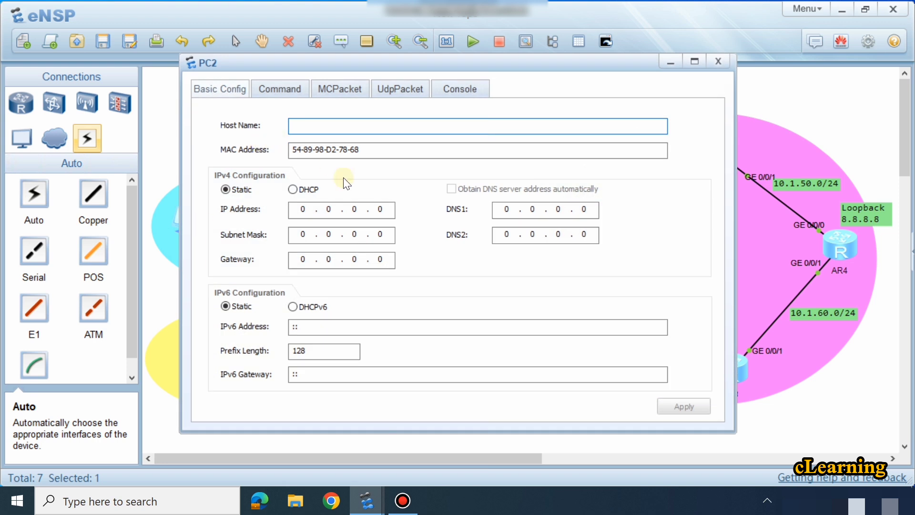
pyautogui.click(302, 206)
pyautogui.write('192 . ')
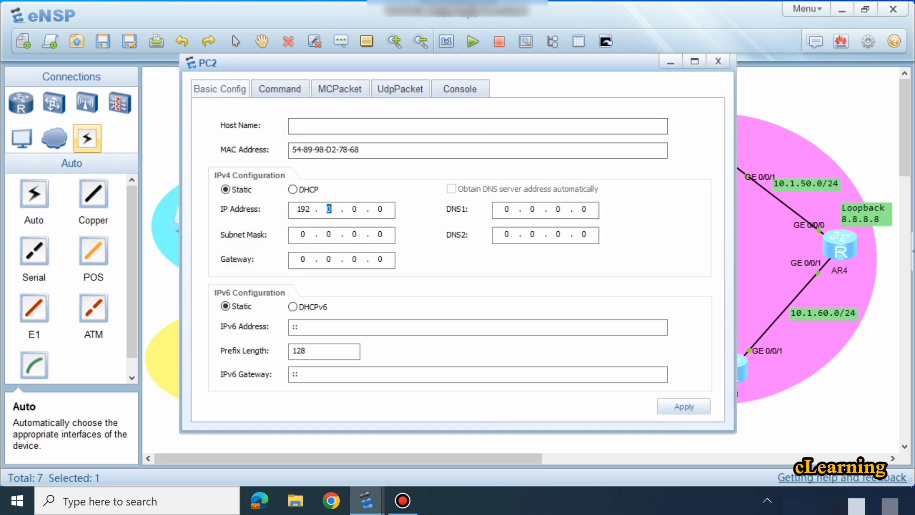
pyautogui.write('168')
pyautogui.click(172, 171)
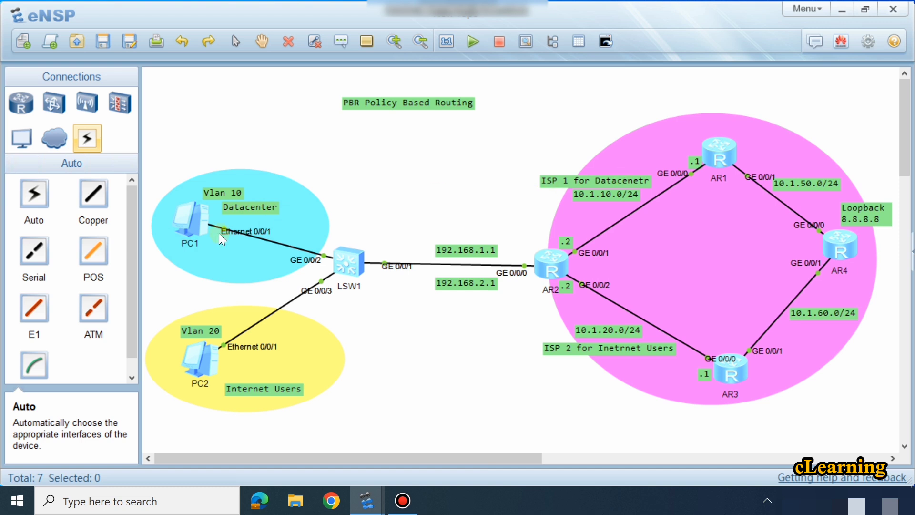
pyautogui.doubleClick(215, 370)
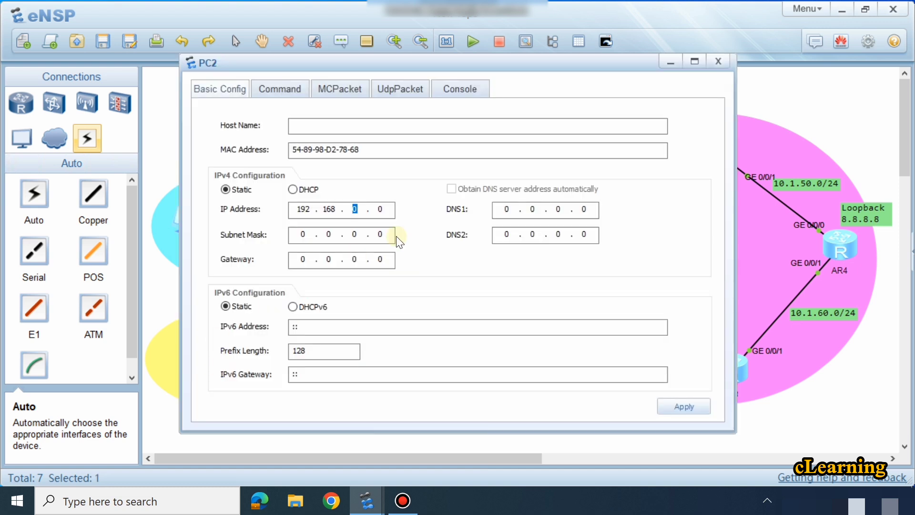
pyautogui.write('2.10')
pyautogui.press('Tab')
pyautogui.write('255 . 255 . 255')
# Step: Set PC2's gateway to 192.168.2.1 and apply the IPv4 configuration
pyautogui.press('Tab')
pyautogui.write('192 . 168 . ')
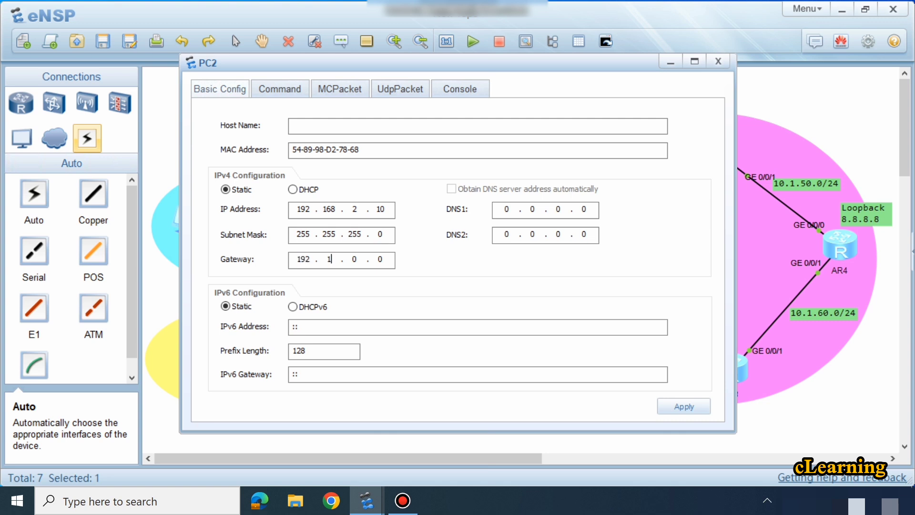
pyautogui.write('2 .')
pyautogui.click(698, 408)
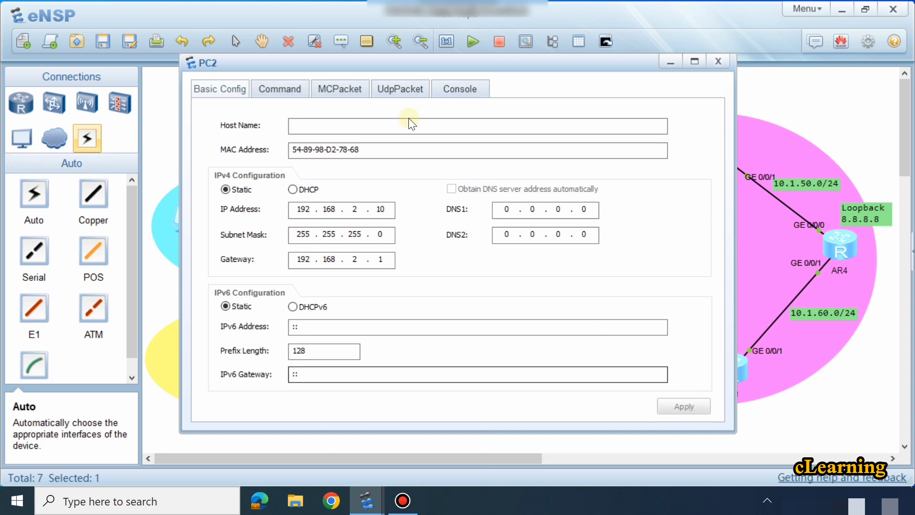
# Step: Ping AR4's loopback address 8.8.8.8 from PC2's command line
pyautogui.click(290, 87)
pyautogui.write('pi')
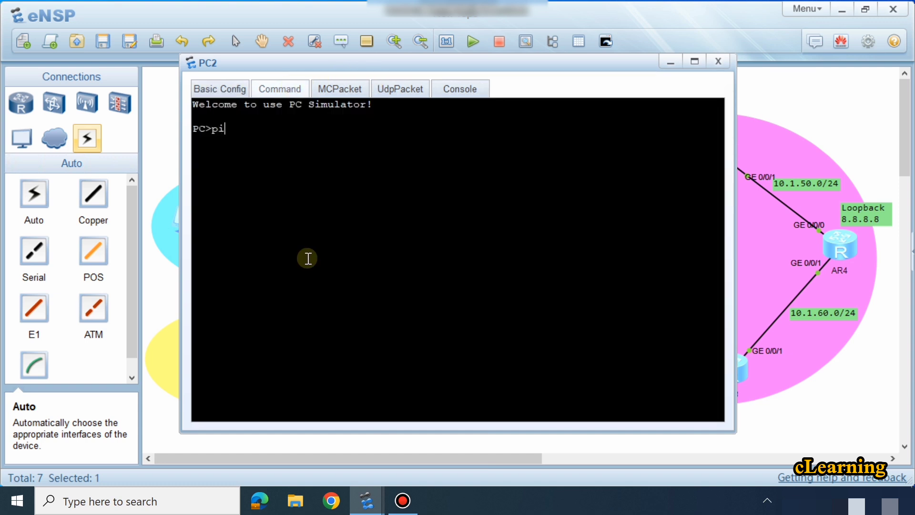
pyautogui.write('ng 8.8.8.8')
pyautogui.press('Return')
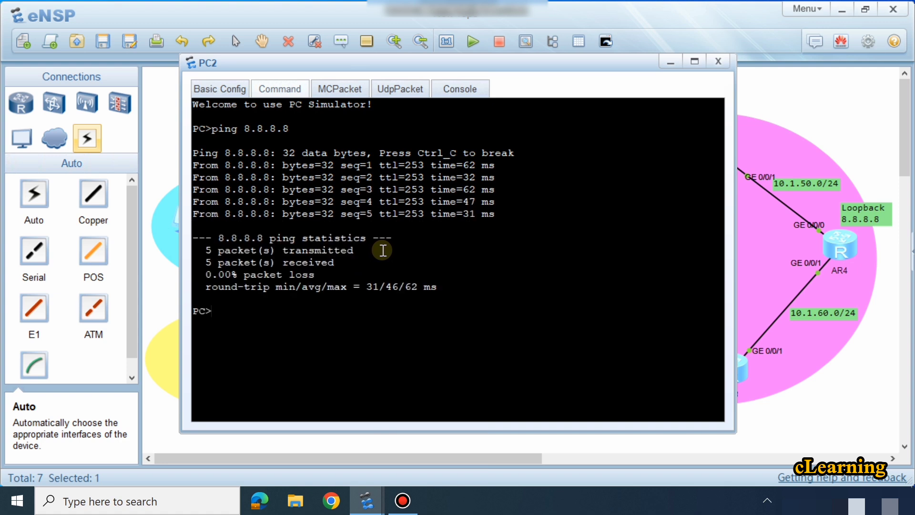
# Step: Trace the route from PC2 to 8.8.8.8 with tracert to check which ISP path it takes
pyautogui.write('tracert 8.8.8.8')
pyautogui.press('Return')
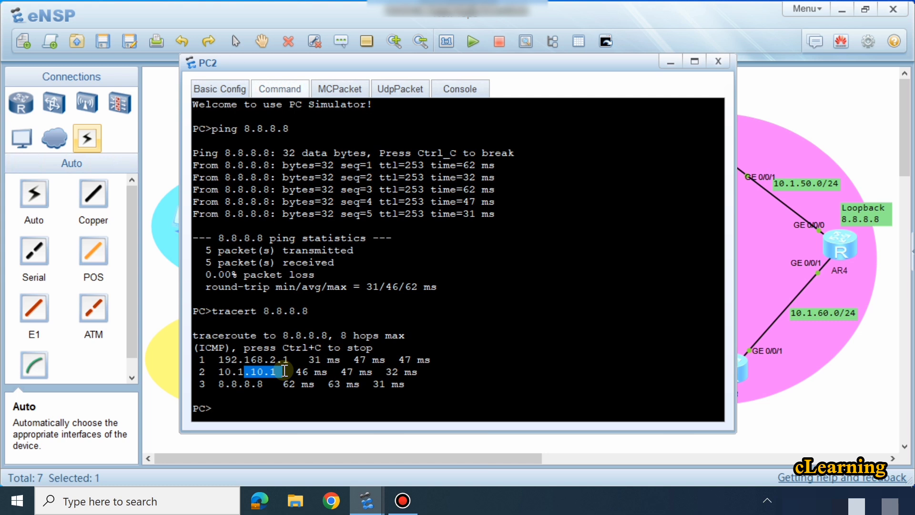
pyautogui.click(750, 430)
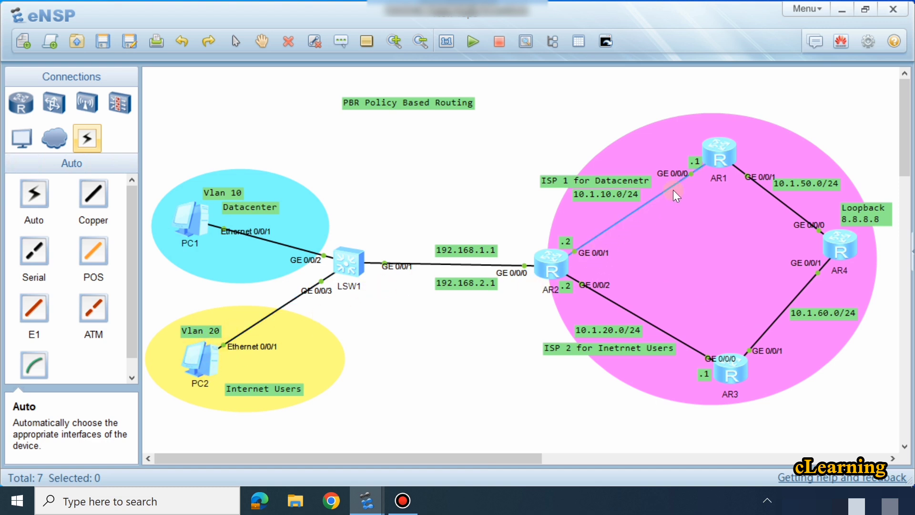
# Step: Trace the route from PC1 to 8.8.8.8 with tracert to check which ISP path it takes
pyautogui.doubleClick(204, 226)
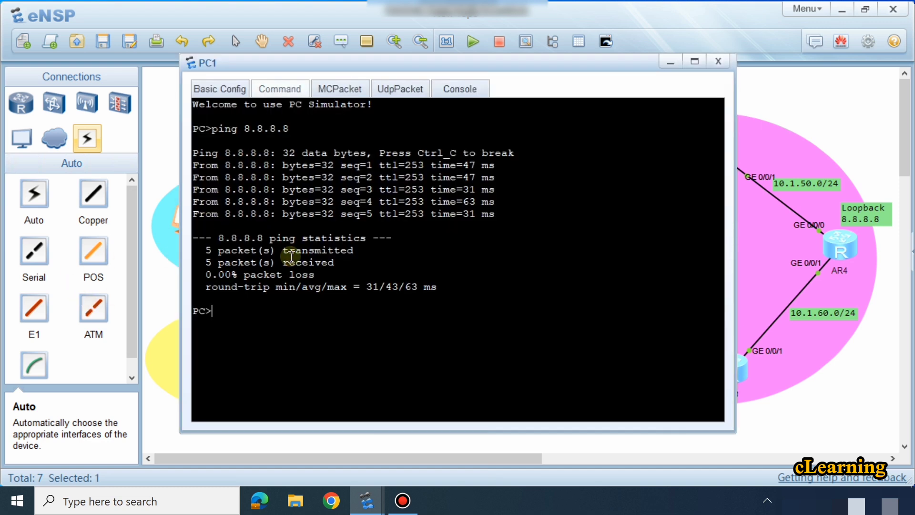
pyautogui.write('tracert 8.8.8.8')
pyautogui.press('Return')
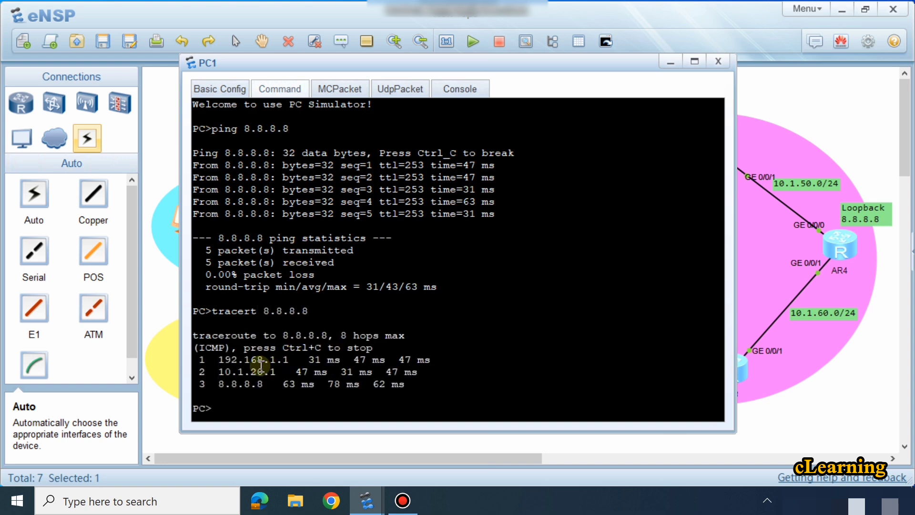
pyautogui.click(845, 397)
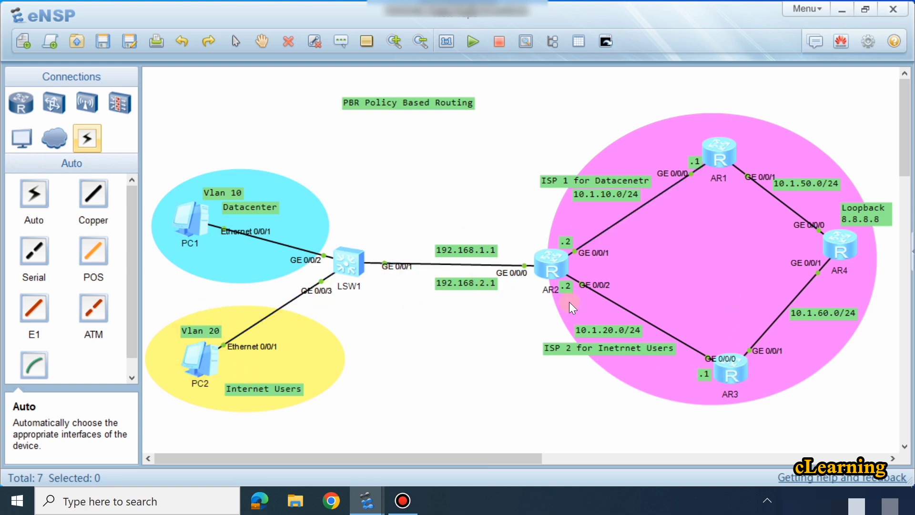
# Step: Open AR2's console, log back on and enter system view
pyautogui.click(541, 270)
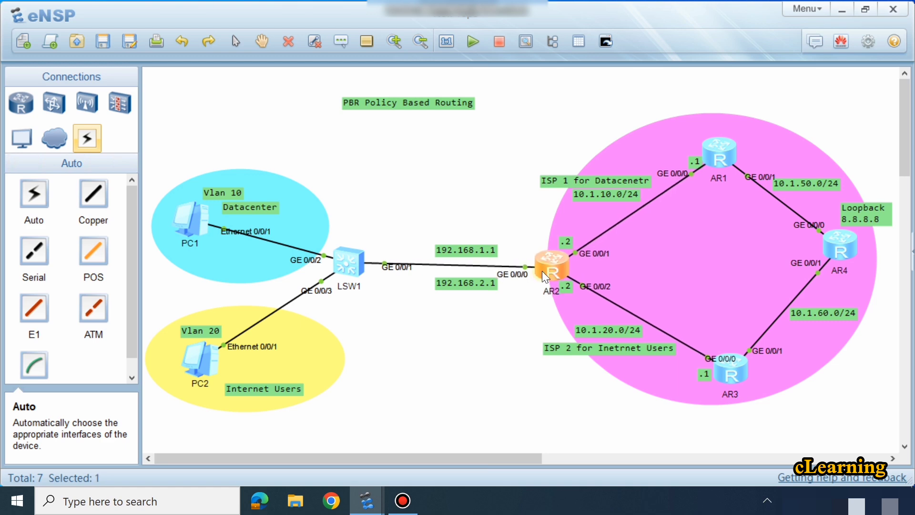
pyautogui.doubleClick(542, 270)
pyautogui.press('Return')
pyautogui.press('Return')
pyautogui.press('Return')
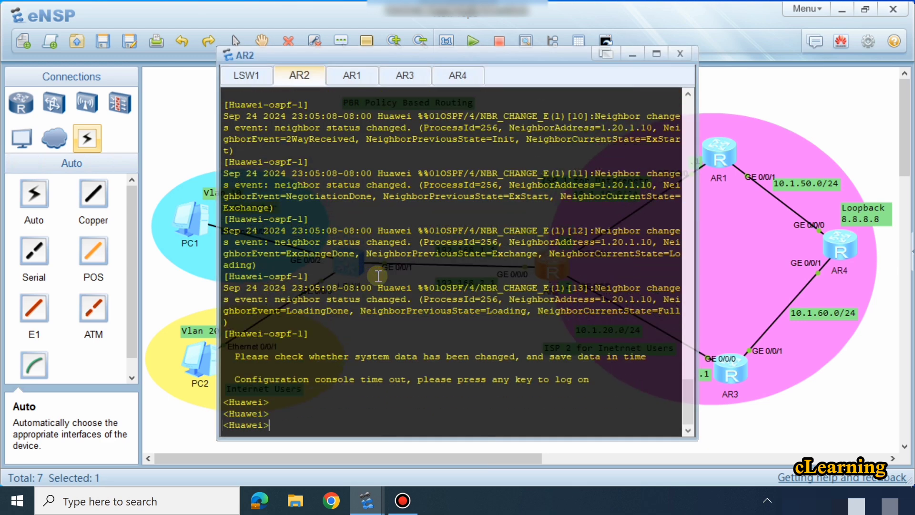
pyautogui.press('Return')
pyautogui.press('Return')
pyautogui.press('Return')
pyautogui.press('Return')
pyautogui.press('Return')
pyautogui.press('Return')
pyautogui.press('Return')
pyautogui.press('Return')
pyautogui.press('Return')
pyautogui.press('Return')
pyautogui.press('Return')
pyautogui.press('Return')
pyautogui.press('Return')
pyautogui.press('Return')
pyautogui.press('Return')
pyautogui.press('Return')
pyautogui.press('Return')
pyautogui.press('Return')
pyautogui.press('Return')
pyautogui.press('Return')
pyautogui.write('sys')
pyautogui.press('Return')
pyautogui.press('Return')
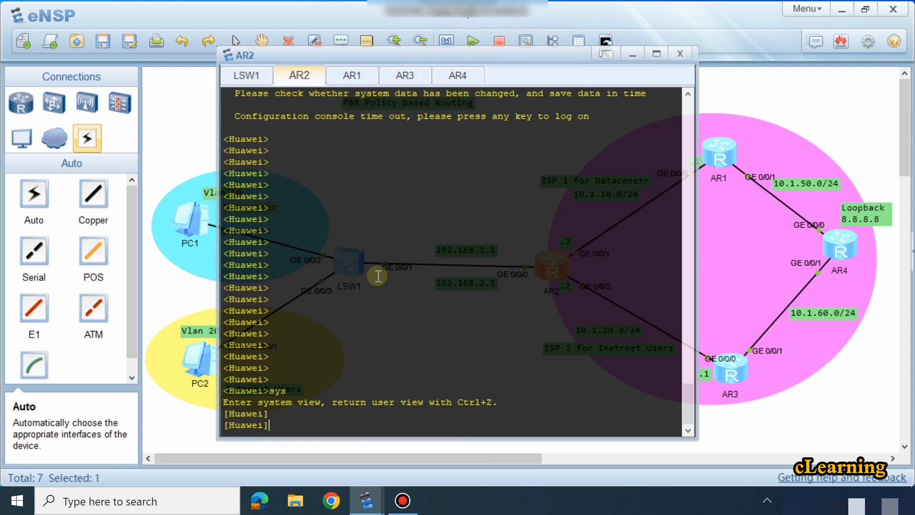
pyautogui.press('Return')
pyautogui.press('Return')
pyautogui.press('Return')
pyautogui.press('Return')
pyautogui.press('Return')
pyautogui.press('Return')
pyautogui.press('Return')
pyautogui.press('Return')
pyautogui.press('Return')
pyautogui.press('Return')
pyautogui.press('Return')
pyautogui.press('Return')
pyautogui.press('Return')
pyautogui.press('Return')
pyautogui.press('Return')
pyautogui.press('Return')
pyautogui.press('Return')
pyautogui.press('Return')
pyautogui.press('Return')
pyautogui.press('Return')
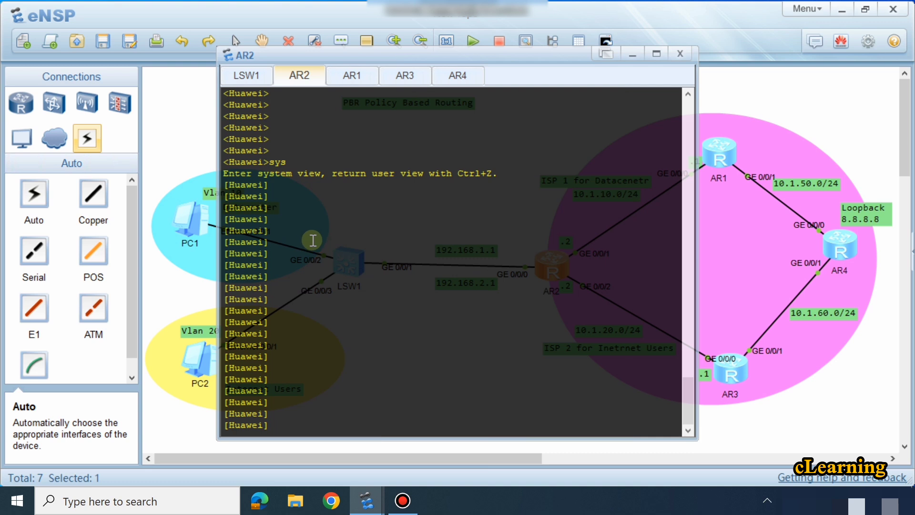
# Step: Create advanced ACL 3000 on AR2
pyautogui.write('ac')
pyautogui.press('Tab')
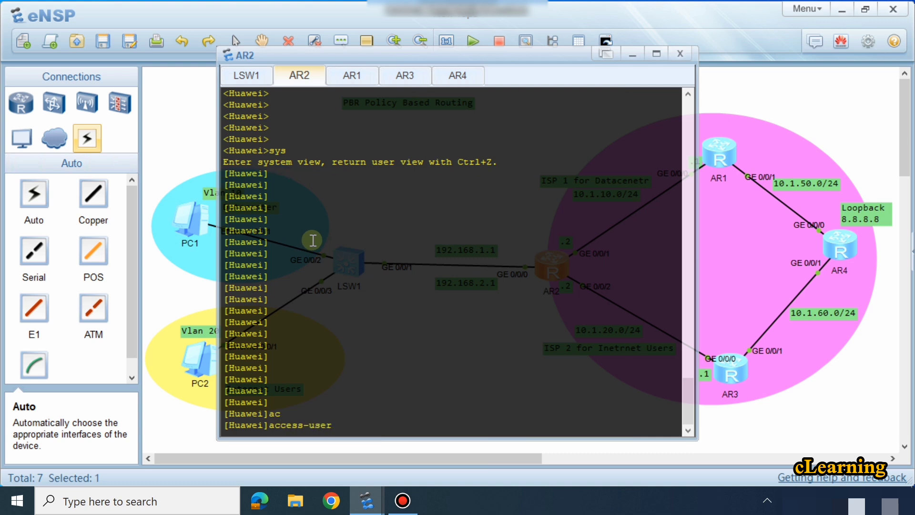
pyautogui.press('Tab')
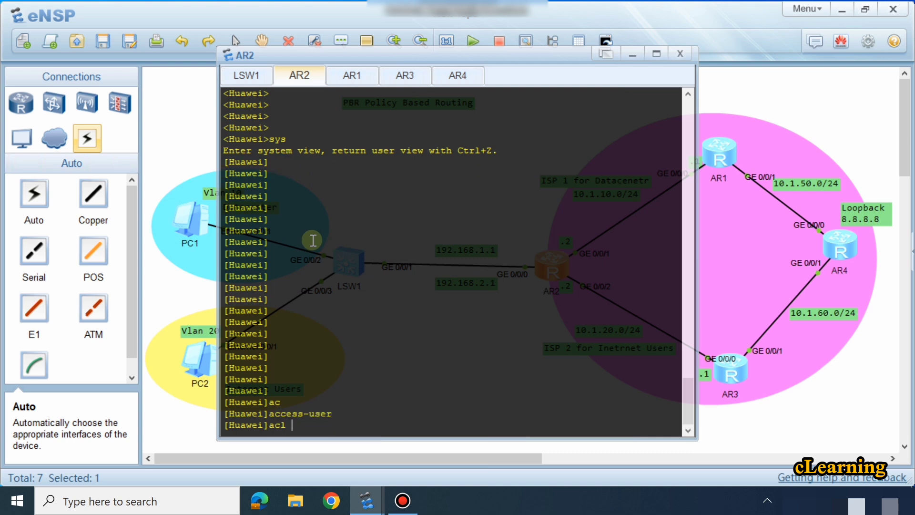
pyautogui.write('3000')
pyautogui.press('Return')
pyautogui.press('Return')
pyautogui.press('Return')
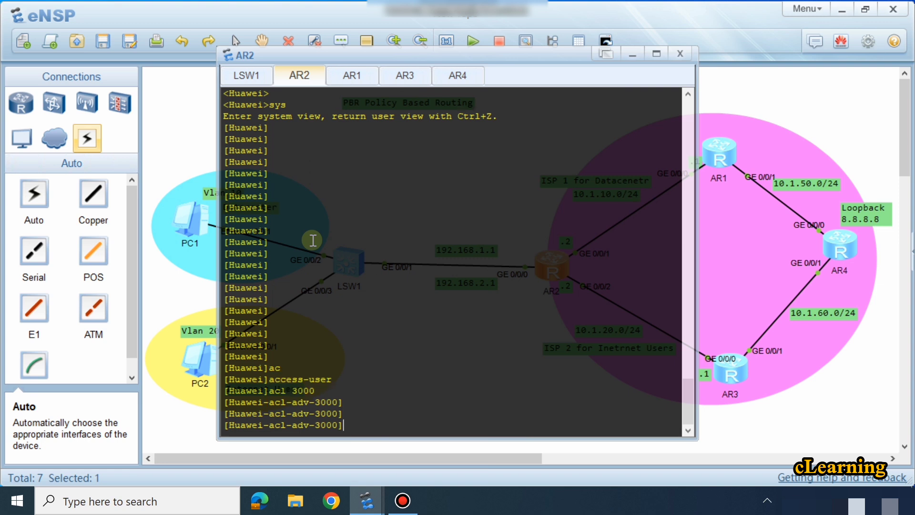
# Step: Add a rule to ACL 3000 permitting IP from source 192.168.1.0 with wildcard 0.0.0.255, and return to system view
pyautogui.write('ip')
pyautogui.press('BackSpace')
pyautogui.press('BackSpace')
pyautogui.write('ru')
pyautogui.press('Tab')
pyautogui.write('p')
pyautogui.press('Tab')
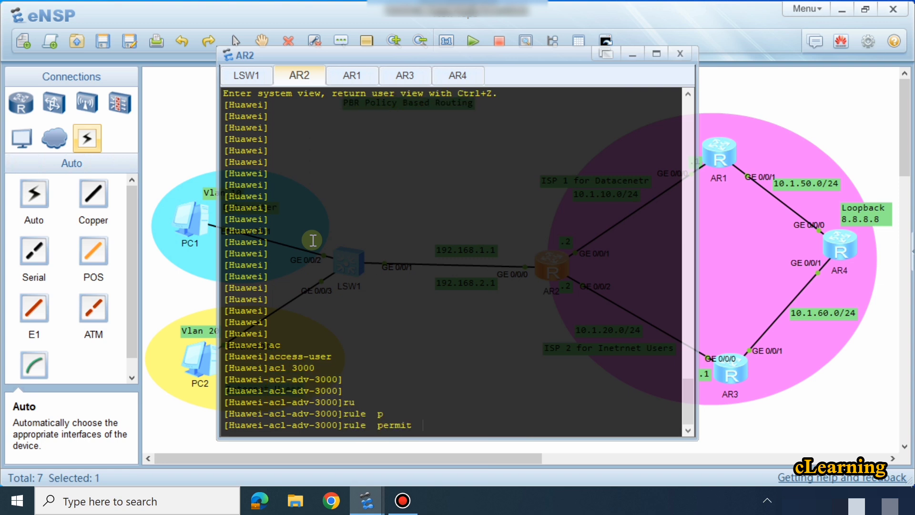
pyautogui.write('ip so')
pyautogui.press('Tab')
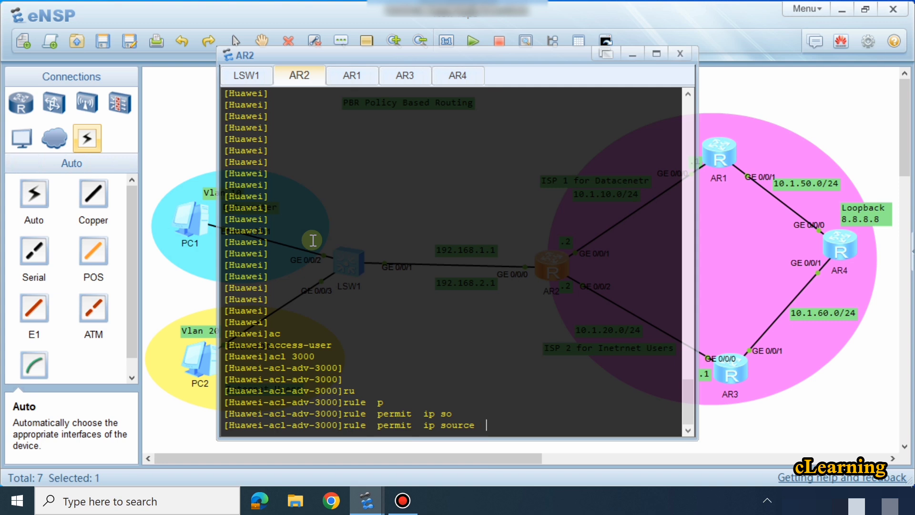
pyautogui.write('192.168.1.0 0.0.0.255')
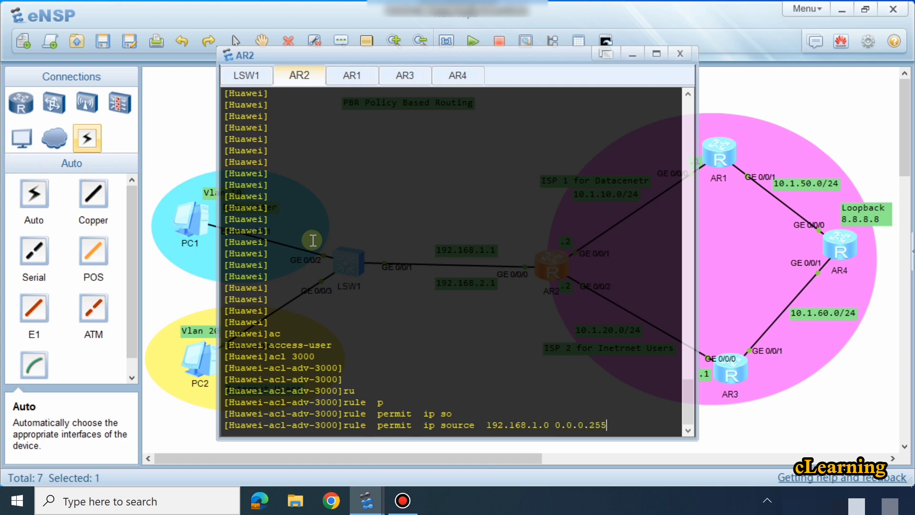
pyautogui.press('Return')
pyautogui.press('Return')
pyautogui.press('Return')
pyautogui.press('Return')
pyautogui.write('q')
pyautogui.press('Return')
pyautogui.press('Return')
pyautogui.press('Return')
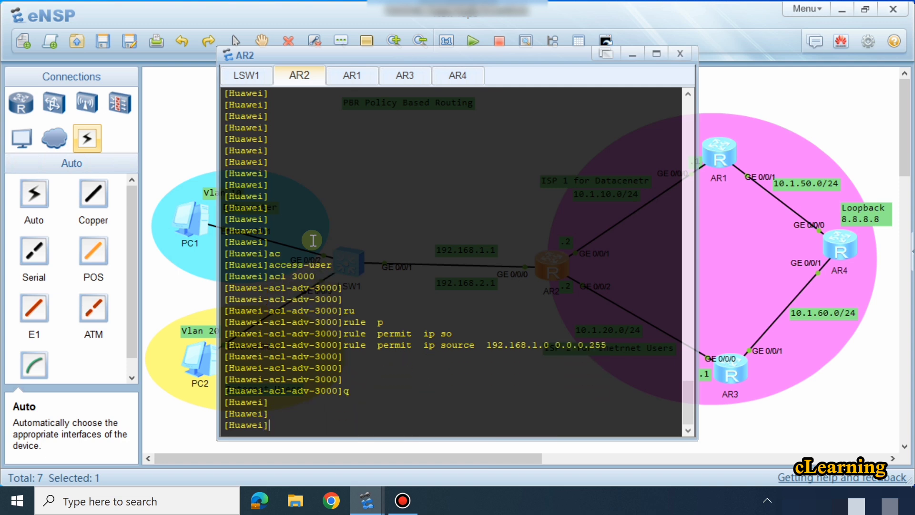
# Step: Create advanced ACL 3001 on AR2
pyautogui.press('Up')
pyautogui.press('Up')
pyautogui.press('Up')
pyautogui.press('BackSpace')
pyautogui.write('1')
pyautogui.press('Return')
pyautogui.press('Return')
pyautogui.press('Return')
pyautogui.press('Return')
pyautogui.press('Return')
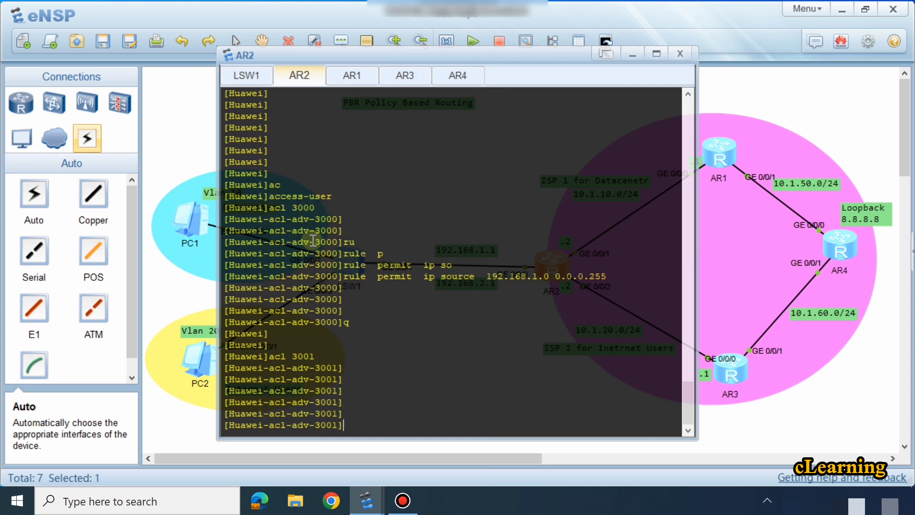
# Step: Add a rule to ACL 3001 permitting IP from source 192.168.2.0 with wildcard 0.0.0.255, and return to system view
pyautogui.press('Up')
pyautogui.press('Up')
pyautogui.press('Up')
pyautogui.press('Left')
pyautogui.press('Left')
pyautogui.press('Left')
pyautogui.press('Left')
pyautogui.press('Left')
pyautogui.press('Left')
pyautogui.press('Left')
pyautogui.press('Left')
pyautogui.press('Left')
pyautogui.press('Left')
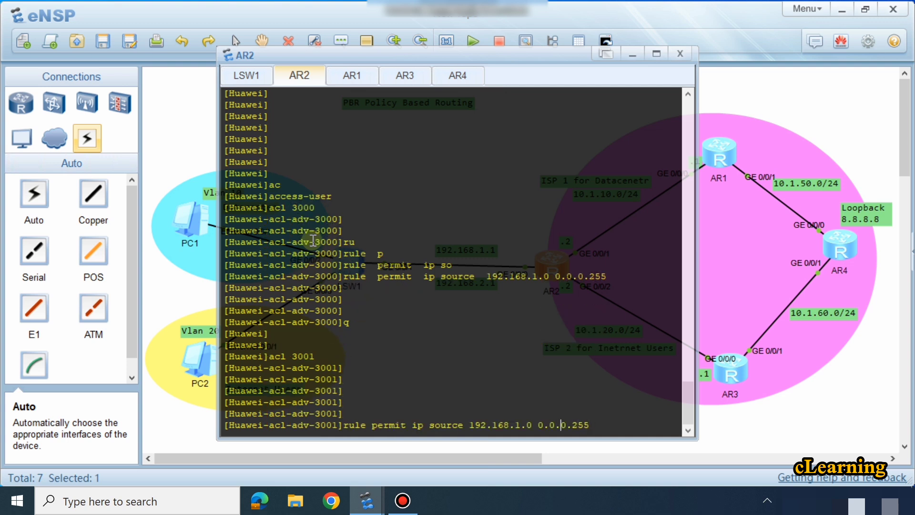
pyautogui.press('Left')
pyautogui.press('BackSpace')
pyautogui.write('2')
pyautogui.press('Return')
pyautogui.press('Return')
pyautogui.press('Return')
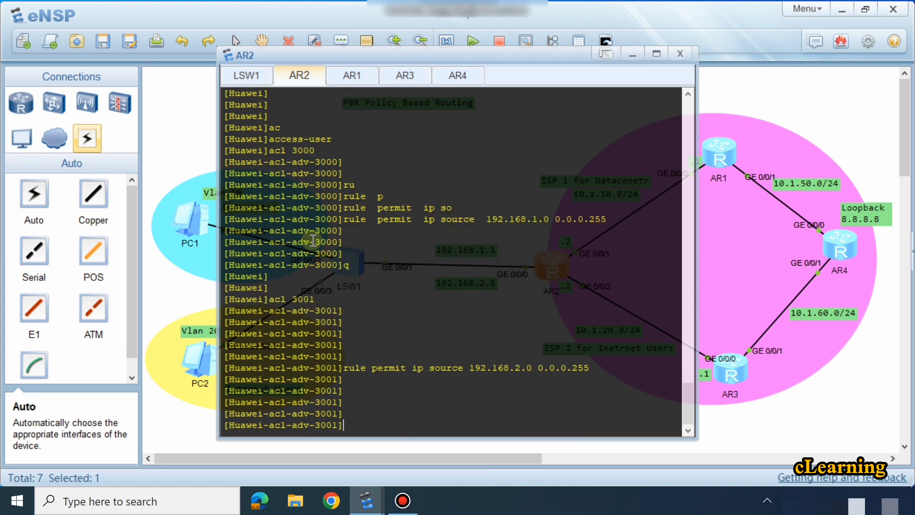
pyautogui.write('q')
pyautogui.press('Return')
pyautogui.press('Return')
pyautogui.press('Return')
pyautogui.press('Return')
pyautogui.press('Return')
pyautogui.press('Return')
pyautogui.press('Return')
pyautogui.press('Return')
pyautogui.press('Return')
pyautogui.press('Return')
pyautogui.press('Return')
pyautogui.press('Return')
pyautogui.press('Return')
pyautogui.press('Return')
pyautogui.press('Return')
pyautogui.press('Return')
pyautogui.press('Return')
pyautogui.press('Return')
pyautogui.press('Return')
pyautogui.press('Return')
pyautogui.press('Return')
pyautogui.press('Return')
pyautogui.press('Return')
pyautogui.press('Return')
pyautogui.press('Return')
pyautogui.press('Return')
pyautogui.press('Return')
pyautogui.press('Return')
pyautogui.press('Return')
pyautogui.press('Return')
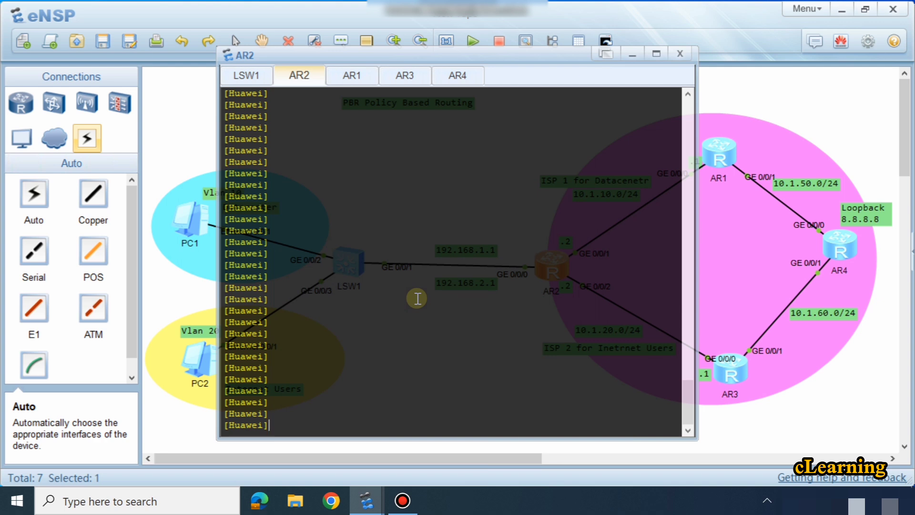
# Step: Create traffic classifier c1 on AR2 with the operator set to or, checking the command help for its options
pyautogui.write('tra')
pyautogui.press('Tab')
pyautogui.press('Tab')
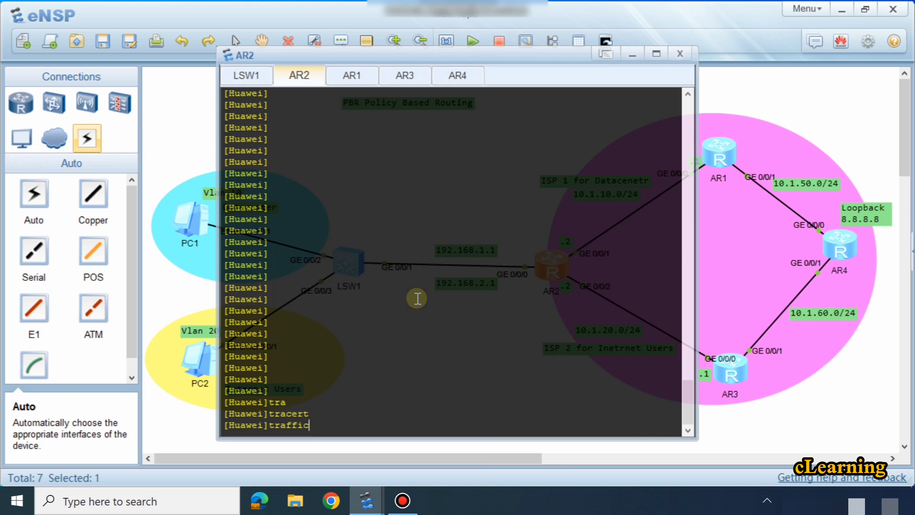
pyautogui.write('c')
pyautogui.press('Tab')
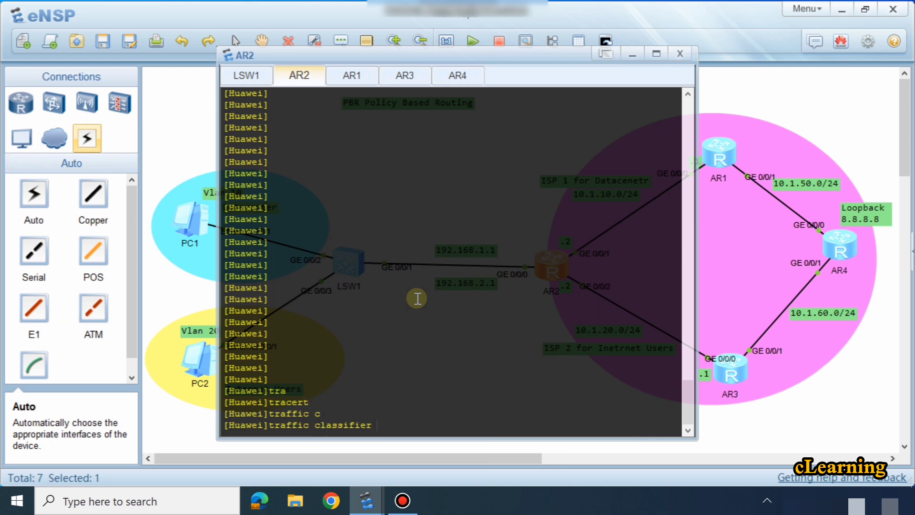
pyautogui.write('?')
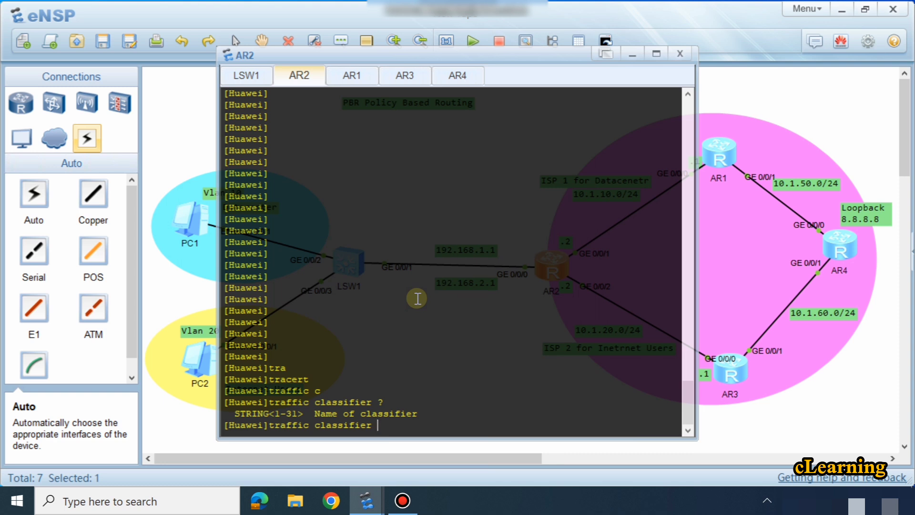
pyautogui.write('c')
pyautogui.write('l')
pyautogui.write(' ?')
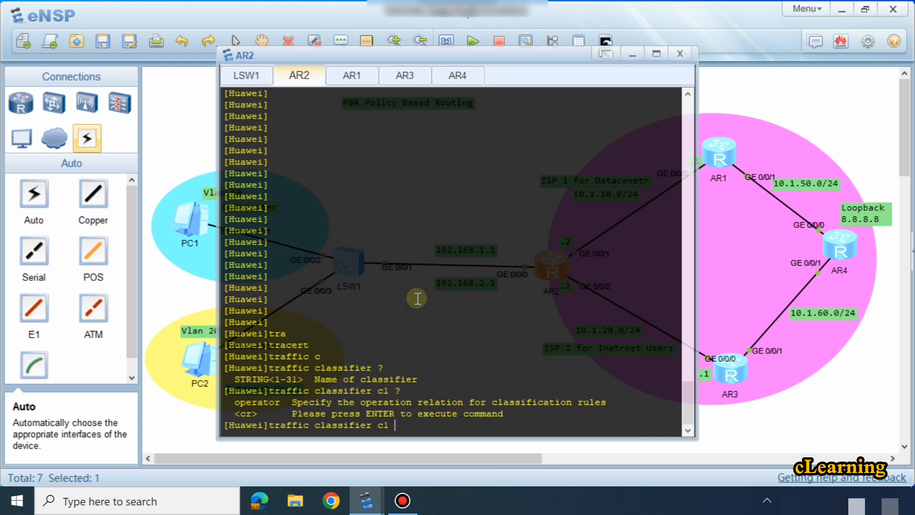
pyautogui.write('op')
pyautogui.press('Tab')
pyautogui.write('?')
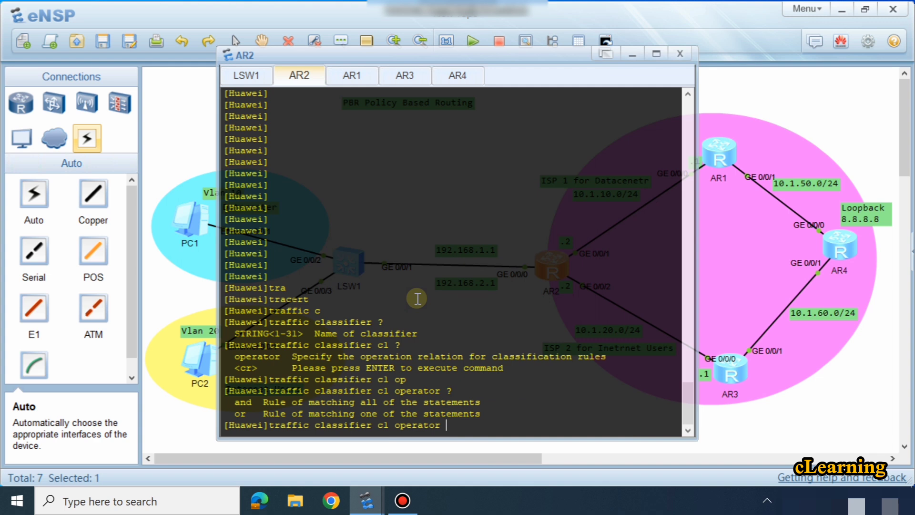
pyautogui.write('o')
pyautogui.press('Tab')
pyautogui.press('Return')
pyautogui.press('Return')
pyautogui.press('Return')
pyautogui.press('Return')
pyautogui.press('Return')
pyautogui.press('Return')
pyautogui.press('Return')
pyautogui.press('Return')
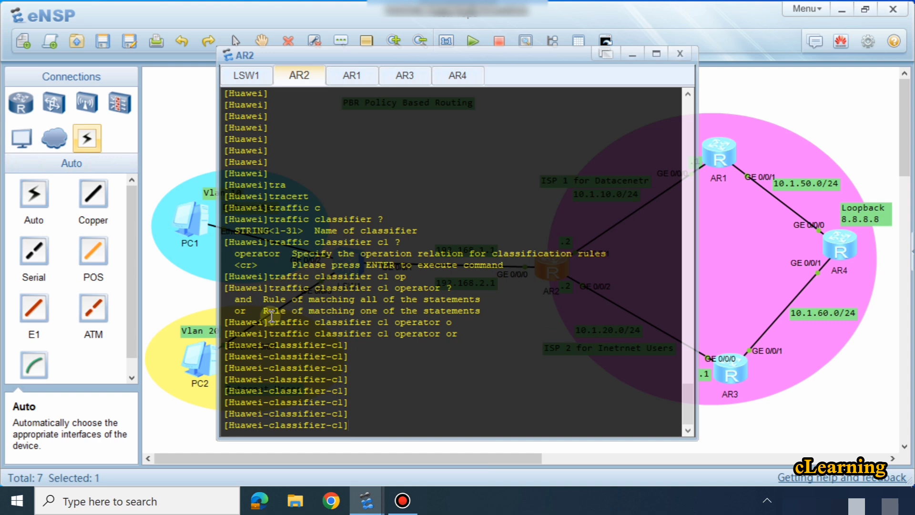
pyautogui.moveTo(265, 311); pyautogui.dragTo(364, 322)
pyautogui.click(364, 322)
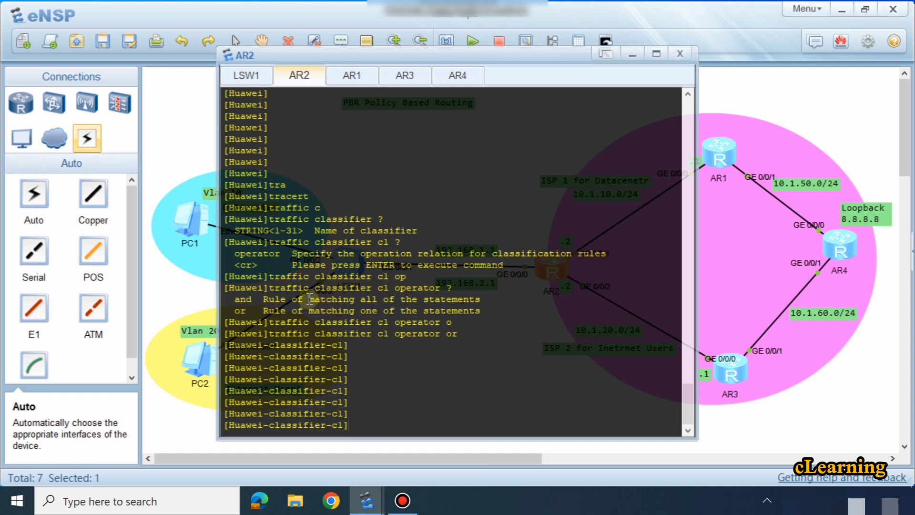
pyautogui.moveTo(309, 300); pyautogui.dragTo(469, 301)
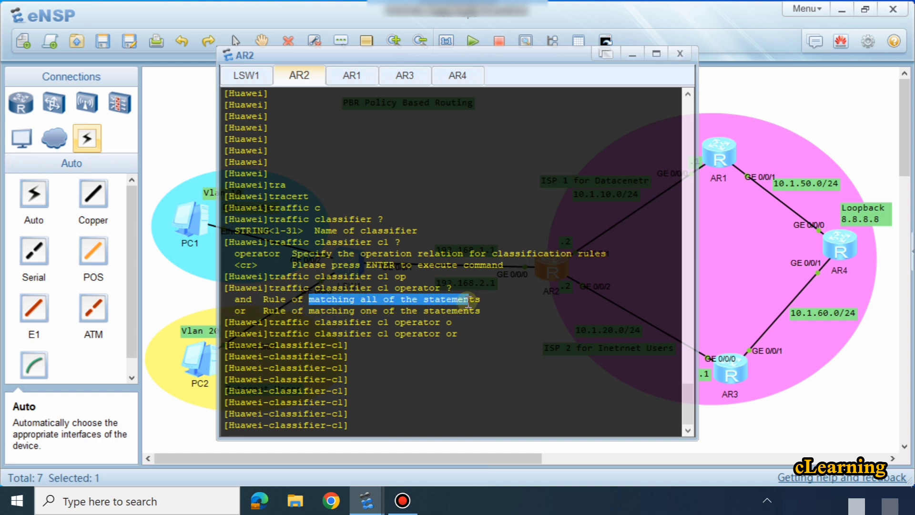
pyautogui.click(400, 415)
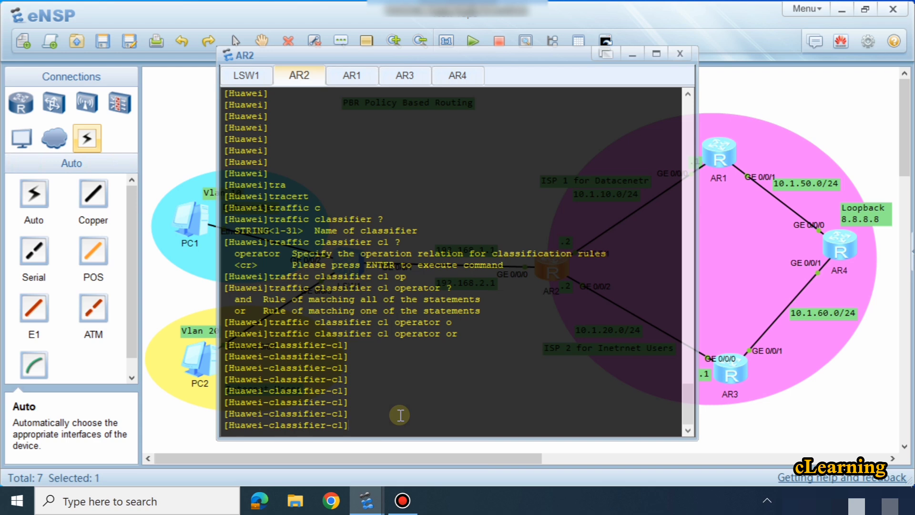
# Step: Set classifier c1 to match ACL 3000, checking the command help for the available match criteria
pyautogui.write('if')
pyautogui.press('Tab')
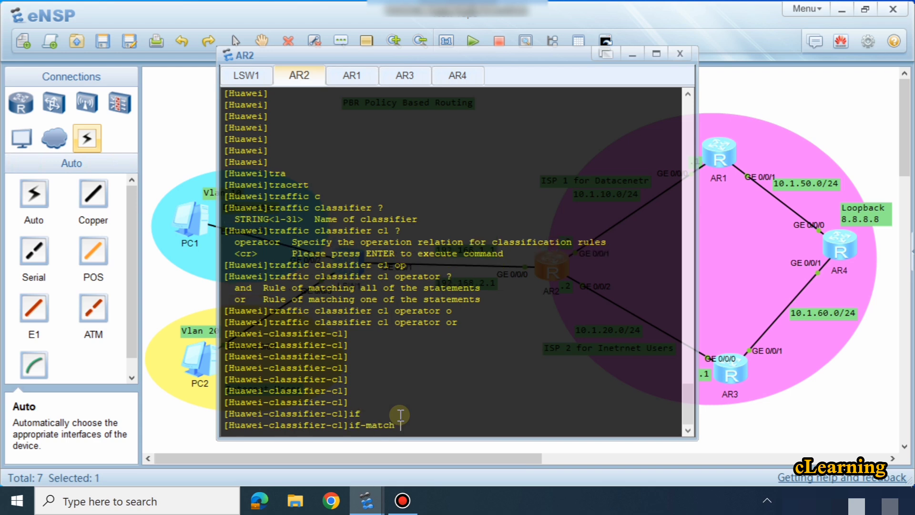
pyautogui.write('?')
pyautogui.write(' ac')
pyautogui.press('Tab')
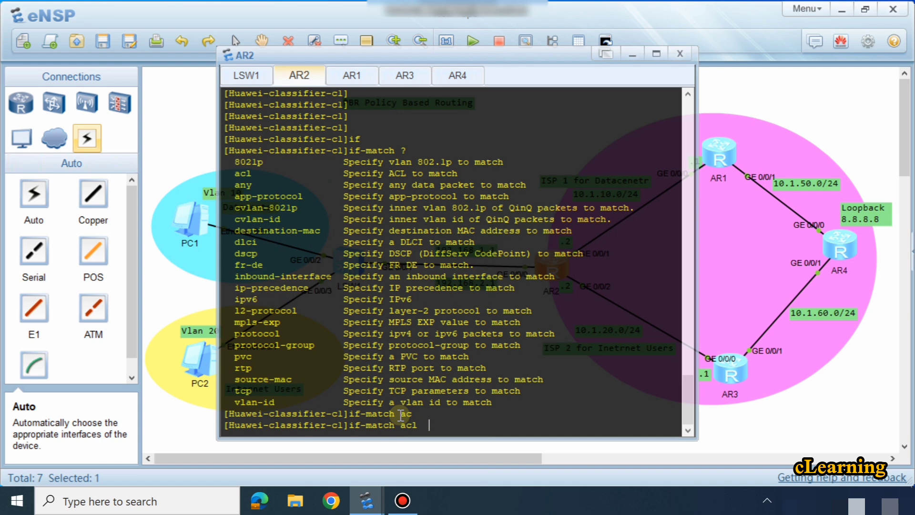
pyautogui.write('3000')
pyautogui.scroll(5, 400, 414)
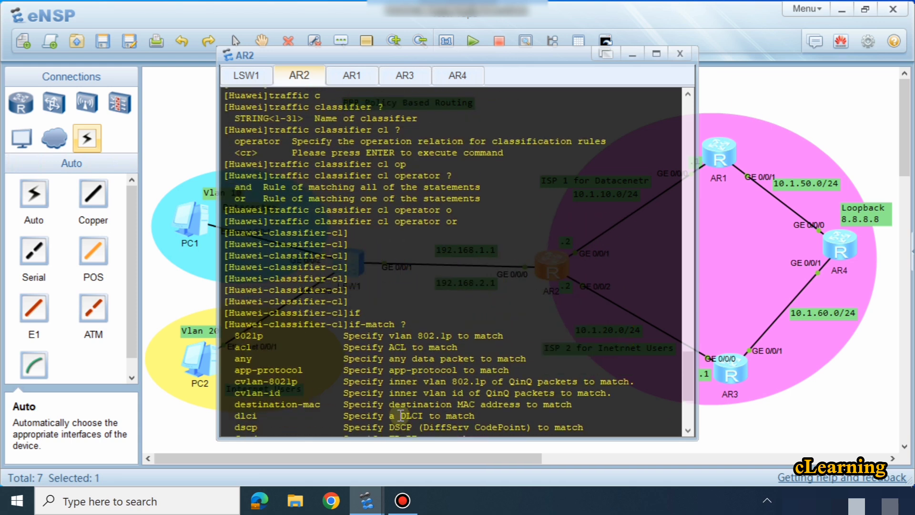
pyautogui.scroll(-5, 401, 415)
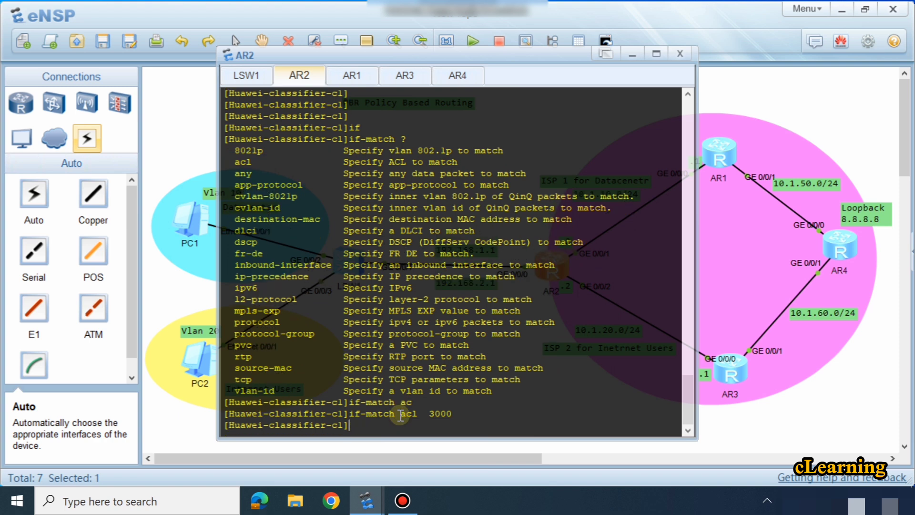
# Step: Leave the classifier c1 view and return to system view
pyautogui.press('Return')
pyautogui.press('Return')
pyautogui.press('Return')
pyautogui.press('Return')
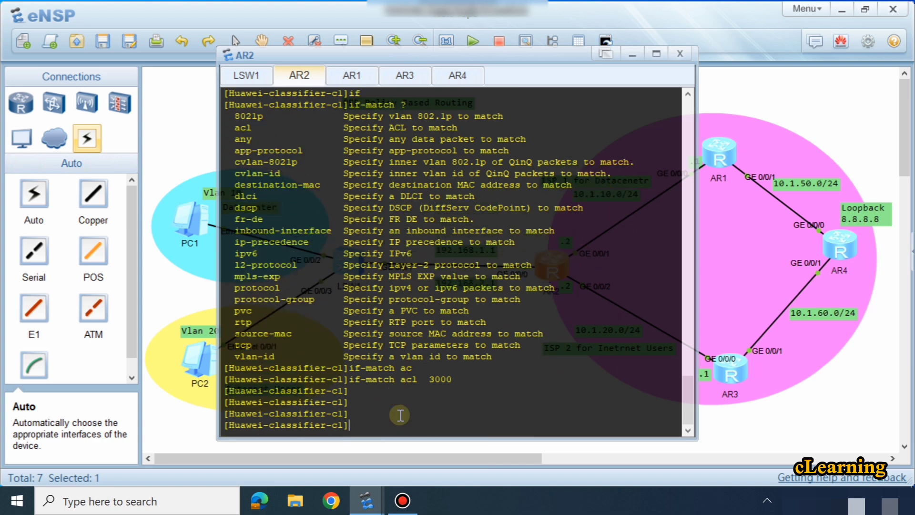
pyautogui.press('Return')
pyautogui.press('Return')
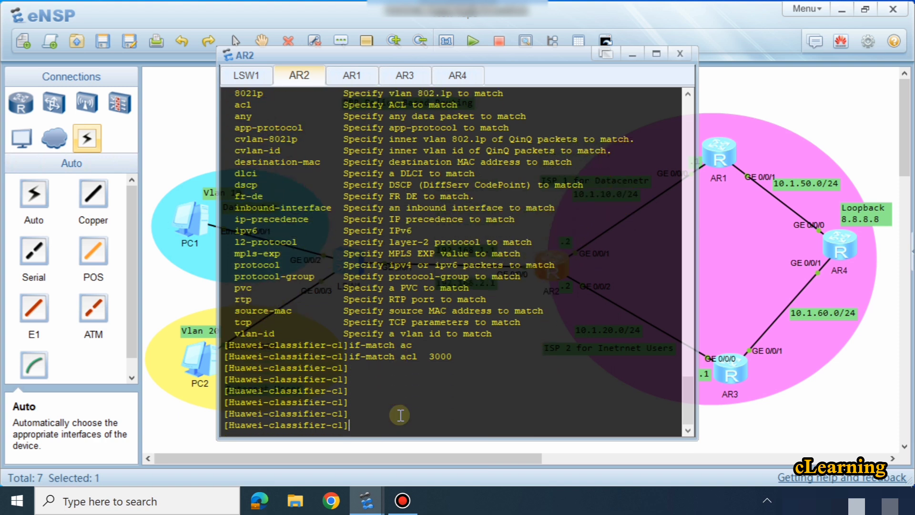
pyautogui.write('q')
pyautogui.press('Return')
pyautogui.press('Return')
pyautogui.press('Return')
pyautogui.press('Return')
pyautogui.press('Return')
pyautogui.press('Return')
pyautogui.press('Return')
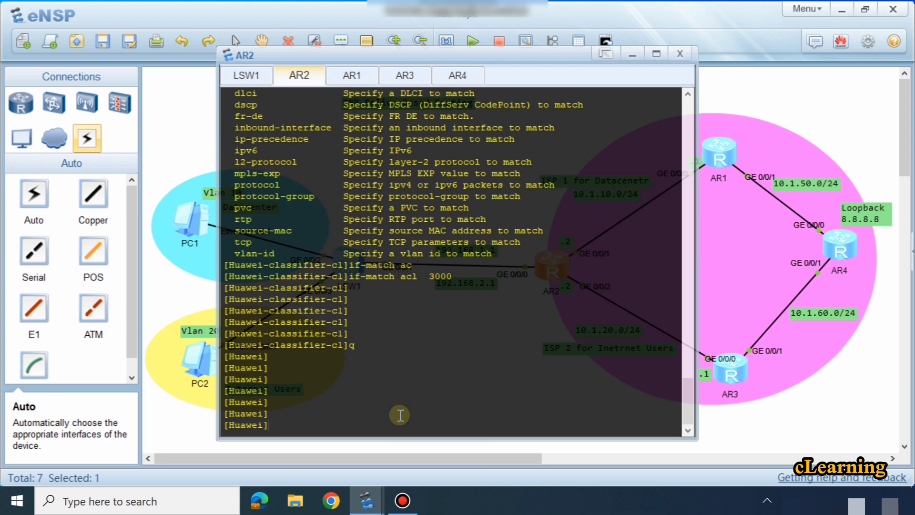
# Step: Create traffic classifier c2 on AR2 with the operator set to or
pyautogui.press('Up')
pyautogui.press('Up')
pyautogui.press('Up')
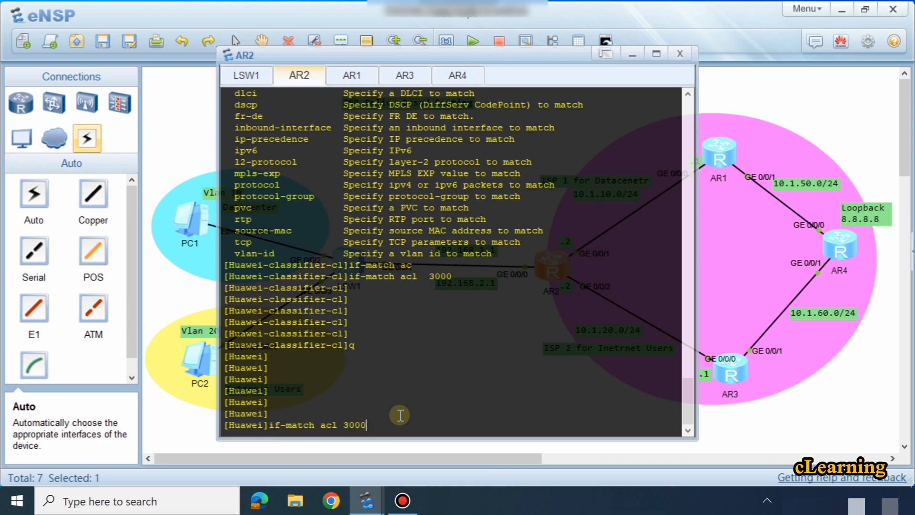
pyautogui.press('Left')
pyautogui.press('Left')
pyautogui.press('Left')
pyautogui.press('Left')
pyautogui.press('Left')
pyautogui.press('Left')
pyautogui.press('Left')
pyautogui.press('Left')
pyautogui.press('Left')
pyautogui.press('Left')
pyautogui.press('Left')
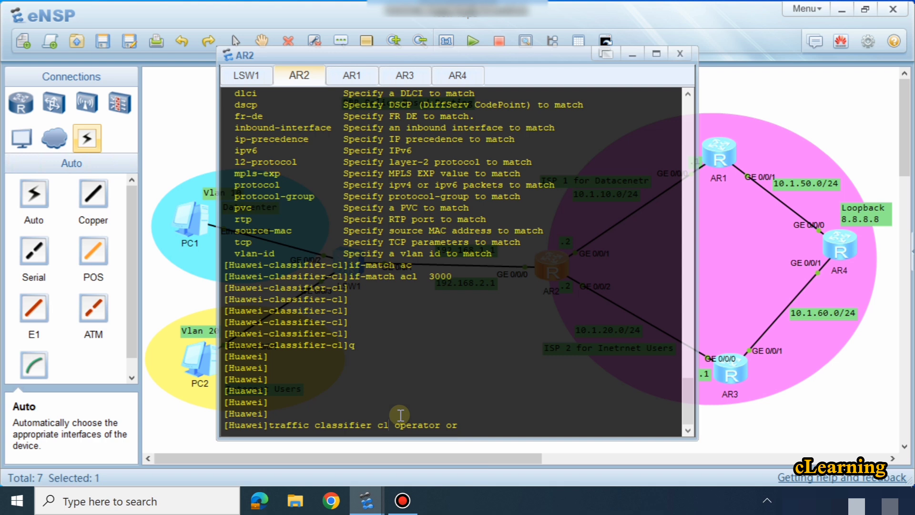
pyautogui.press('BackSpace')
pyautogui.write('2')
pyautogui.press('Return')
pyautogui.press('Return')
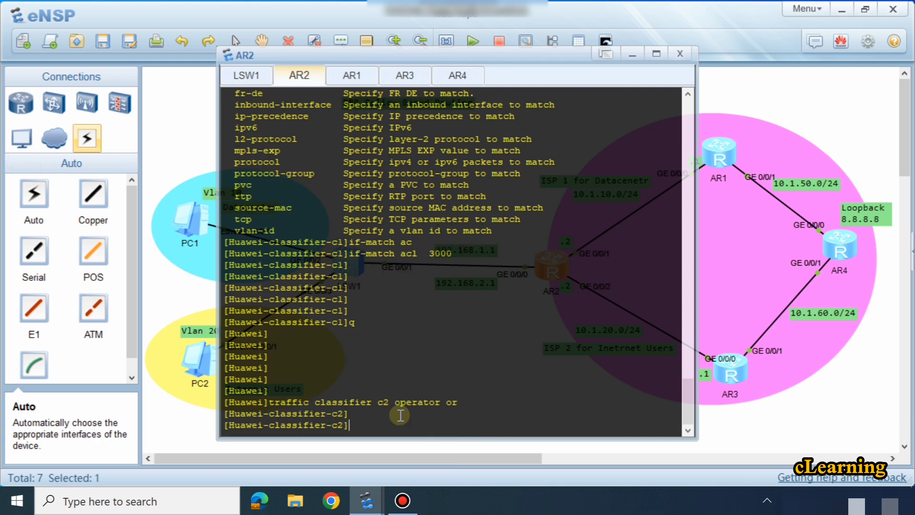
# Step: Set classifier c2 to match ACL 3001
pyautogui.write('q')
pyautogui.press('Up')
pyautogui.press('BackSpace')
pyautogui.write('1')
pyautogui.press('Return')
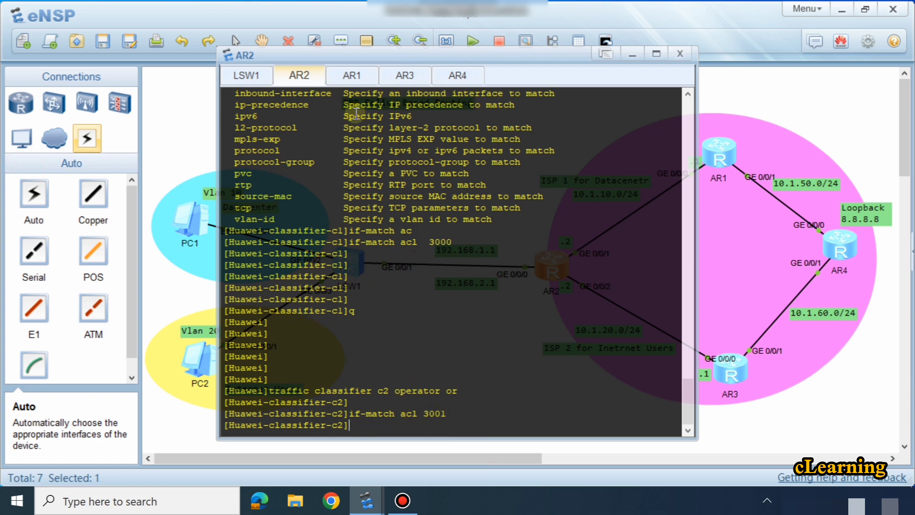
# Step: Review the source networks in the ACL 3000 and 3001 rules and the ACL matches of classifiers c1 and c2 in AR2's console
pyautogui.click(199, 132)
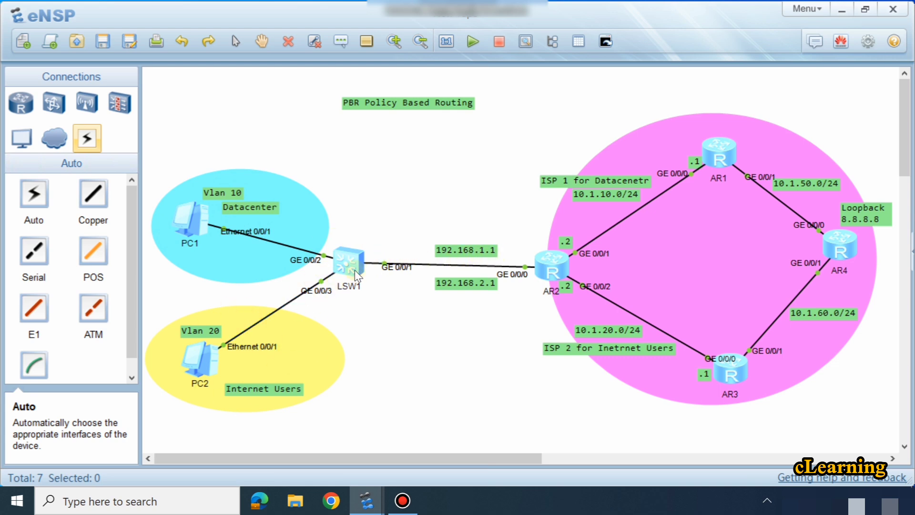
pyautogui.doubleClick(537, 263)
pyautogui.scroll(10, 503, 261)
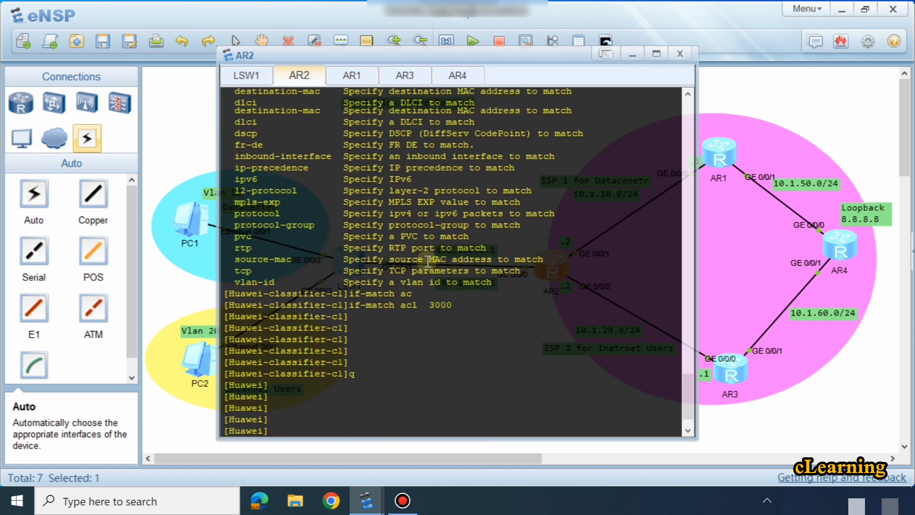
pyautogui.scroll(10, 428, 261)
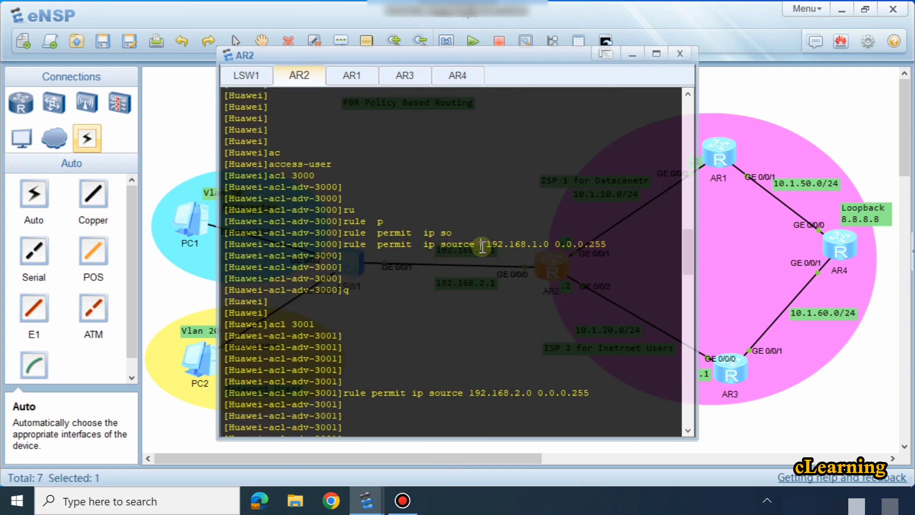
pyautogui.moveTo(482, 246); pyautogui.dragTo(556, 245)
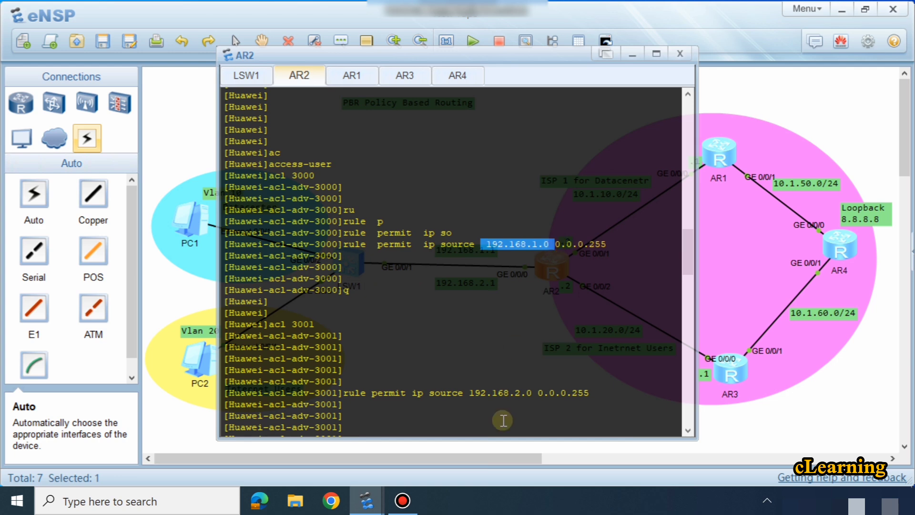
pyautogui.moveTo(473, 396); pyautogui.dragTo(527, 393)
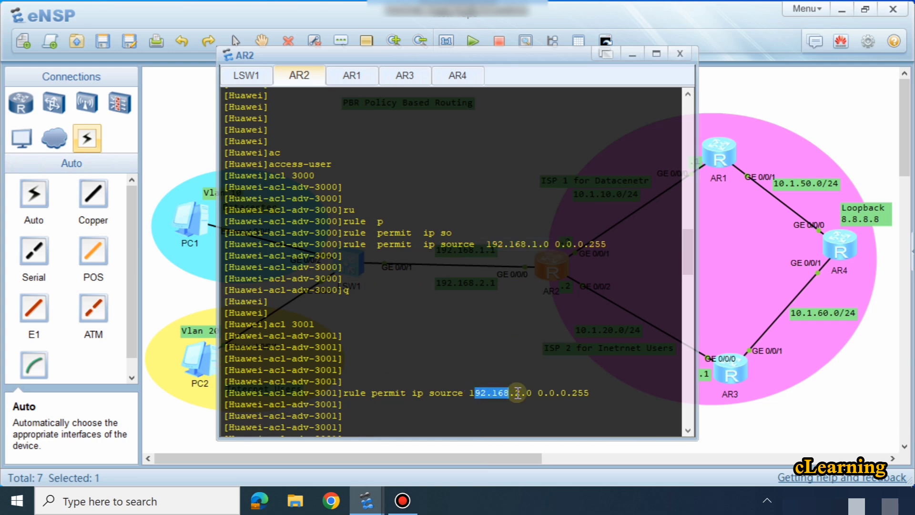
pyautogui.scroll(-9, 517, 385)
pyautogui.scroll(-12, 518, 385)
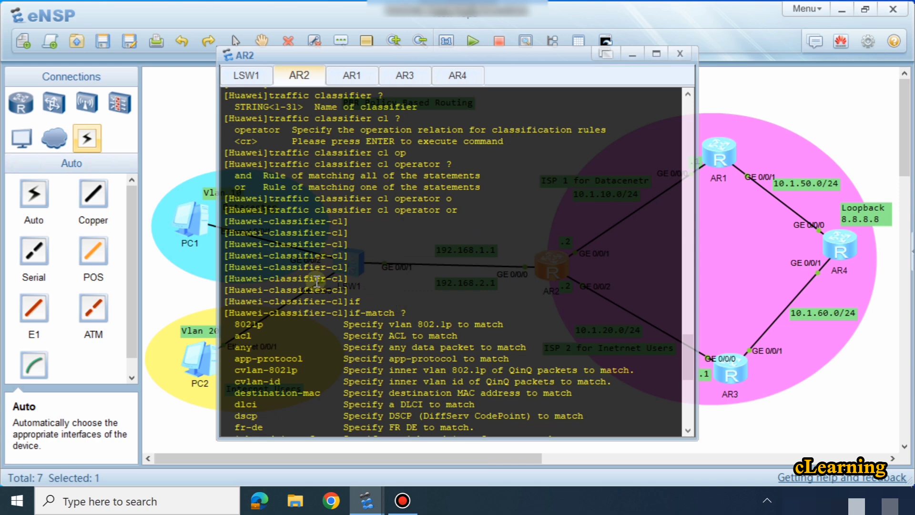
pyautogui.scroll(-7, 327, 285)
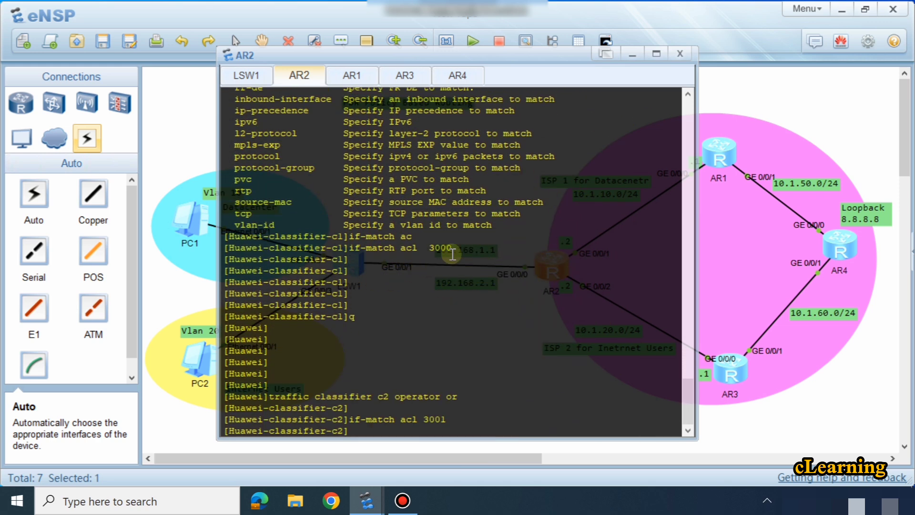
pyautogui.moveTo(451, 247); pyautogui.dragTo(384, 248)
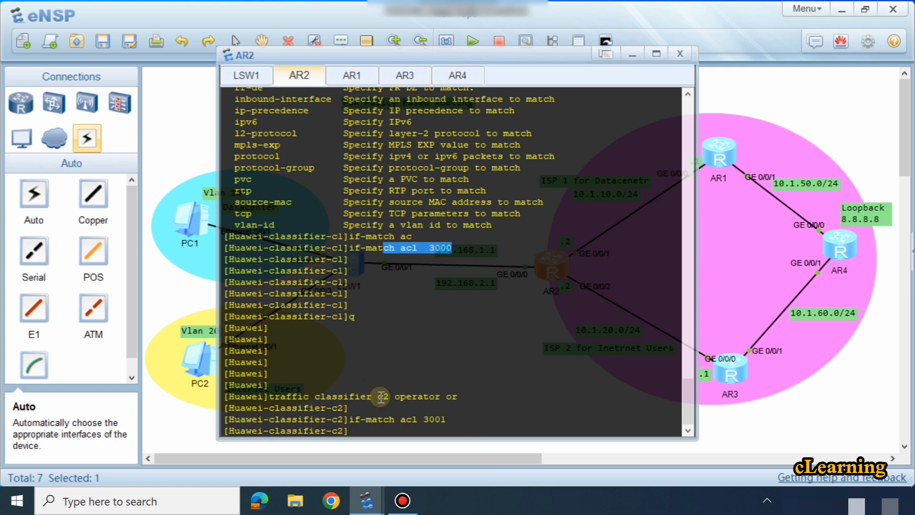
# Step: Leave the classifier c2 view and return to system view on AR2
pyautogui.click(414, 422)
pyautogui.write('q')
pyautogui.press('Return')
pyautogui.press('Return')
pyautogui.press('Return')
pyautogui.press('Return')
pyautogui.press('Return')
pyautogui.press('Return')
pyautogui.press('Return')
pyautogui.press('Return')
pyautogui.press('Return')
pyautogui.press('Return')
pyautogui.press('Return')
pyautogui.press('Return')
pyautogui.press('Return')
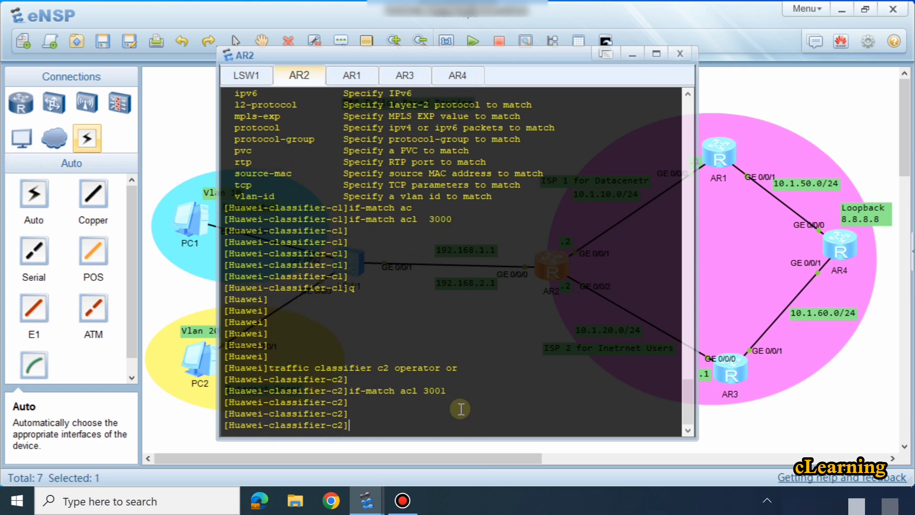
pyautogui.press('Return')
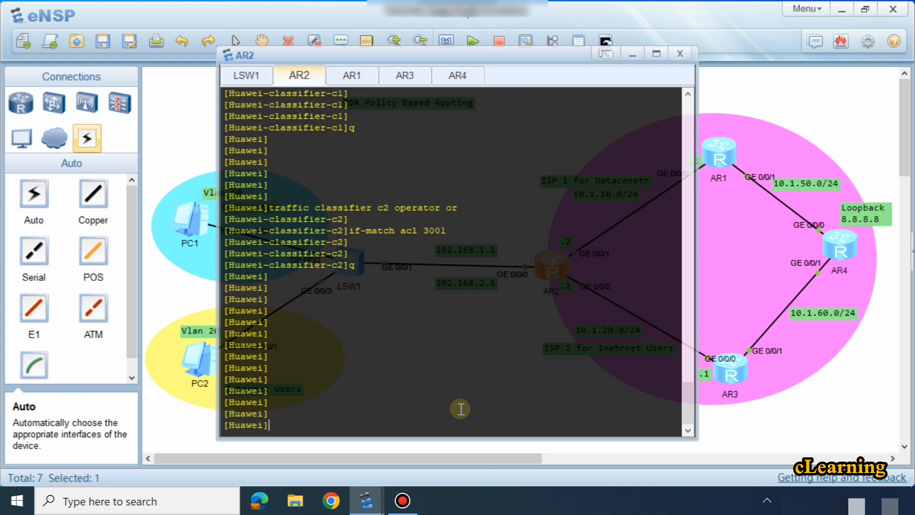
# Step: Create traffic behavior b1 on AR2
pyautogui.write('tra')
pyautogui.press('Tab')
pyautogui.press('Tab')
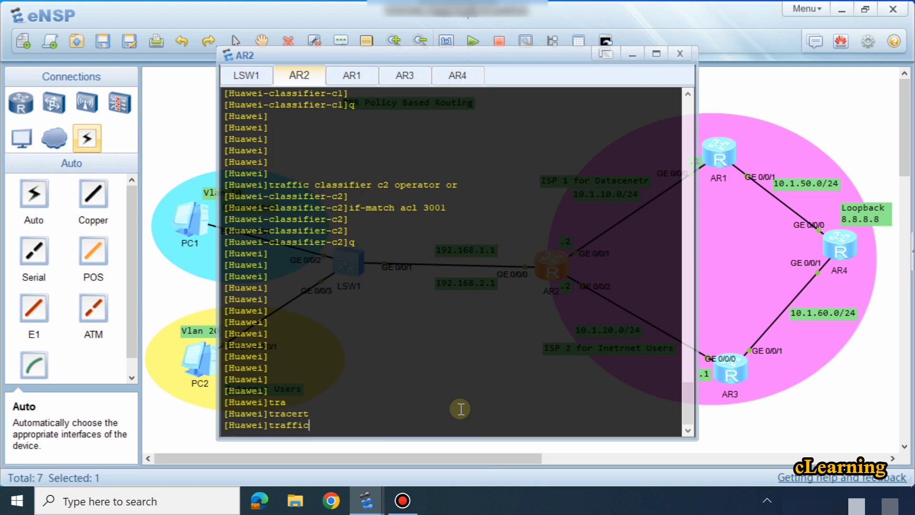
pyautogui.write('b')
pyautogui.press('Tab')
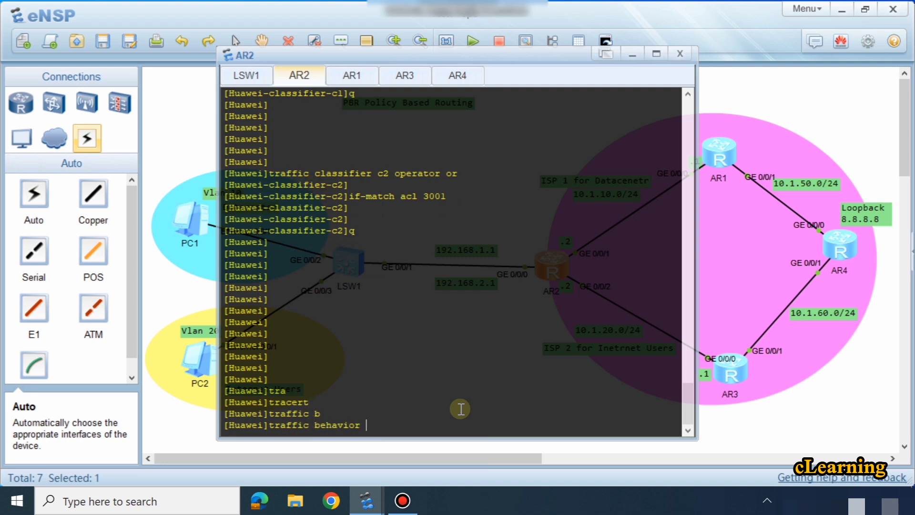
pyautogui.write('?bl ?')
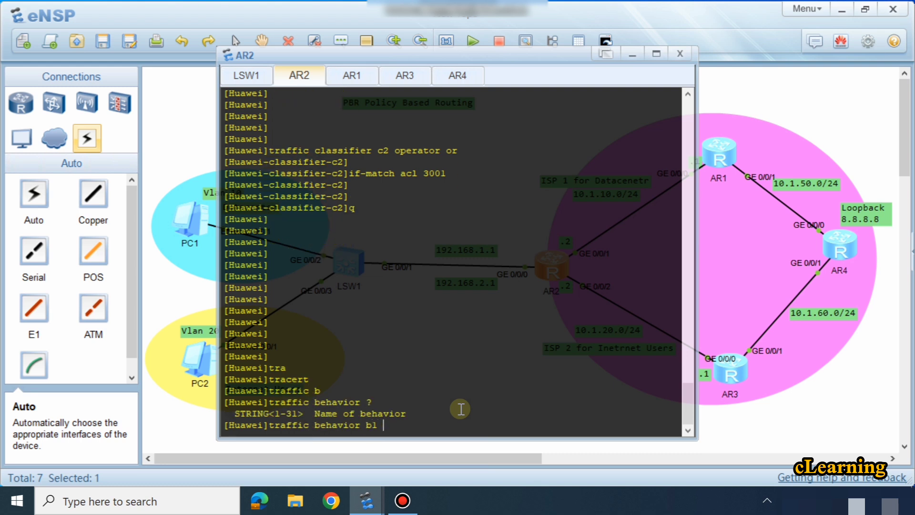
pyautogui.press('Return')
pyautogui.press('Return')
pyautogui.press('Return')
pyautogui.press('Return')
pyautogui.press('Return')
pyautogui.press('Return')
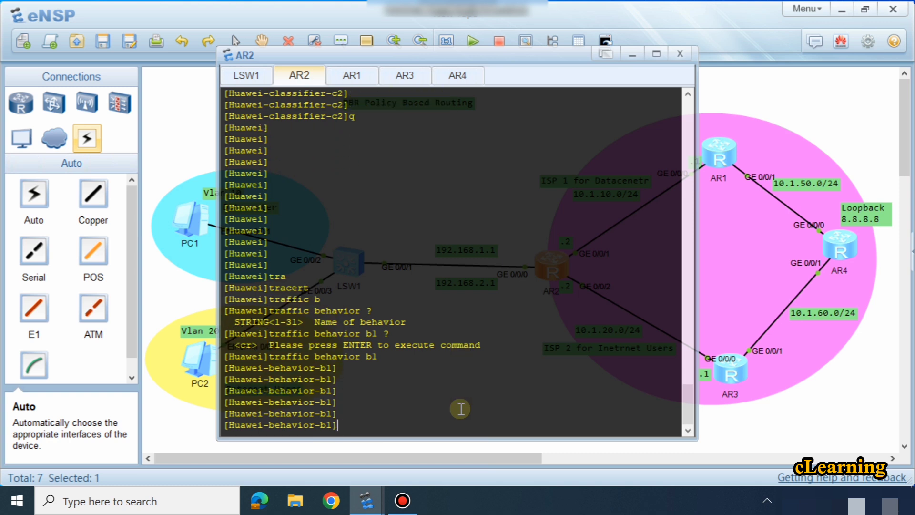
# Step: Set traffic behavior b1 to redirect traffic to IP next hop 10.1.10.1, the ISP 1 router for the datacenter
pyautogui.write('re')
pyautogui.press('Tab')
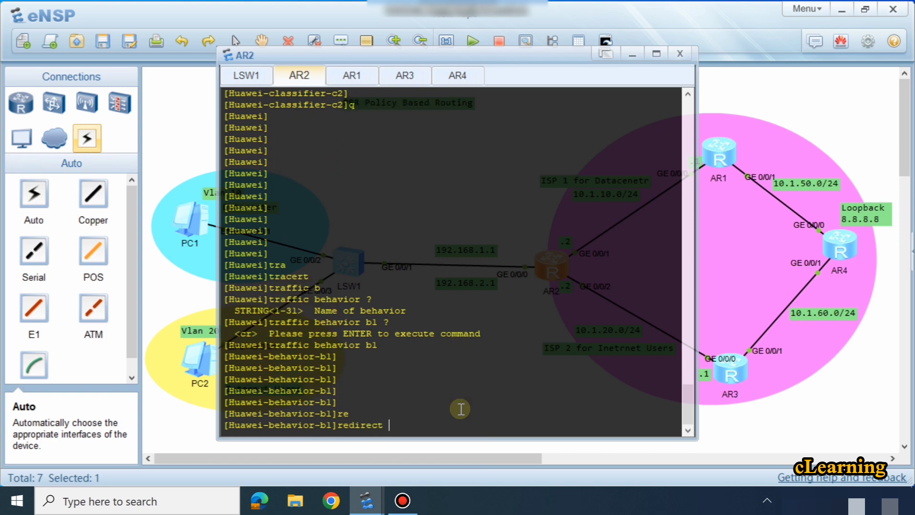
pyautogui.write('ip')
pyautogui.press('Tab')
pyautogui.press('Tab')
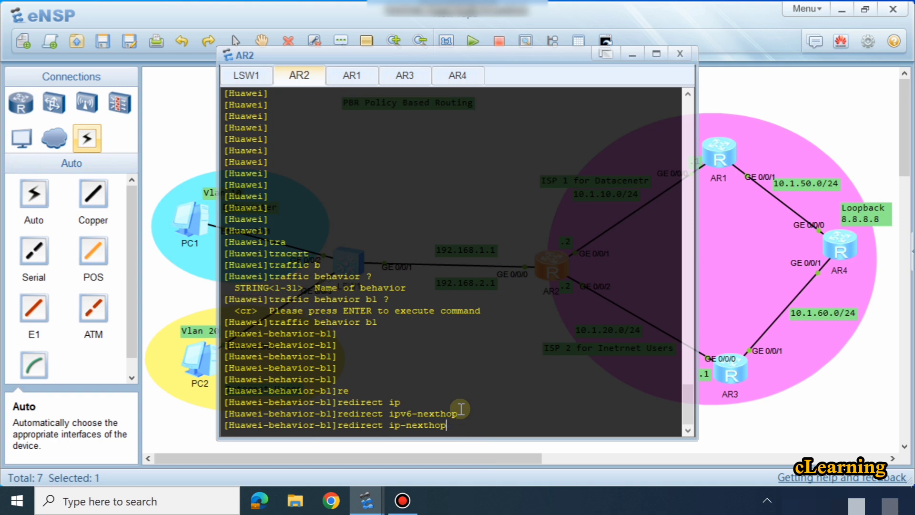
pyautogui.write('?')
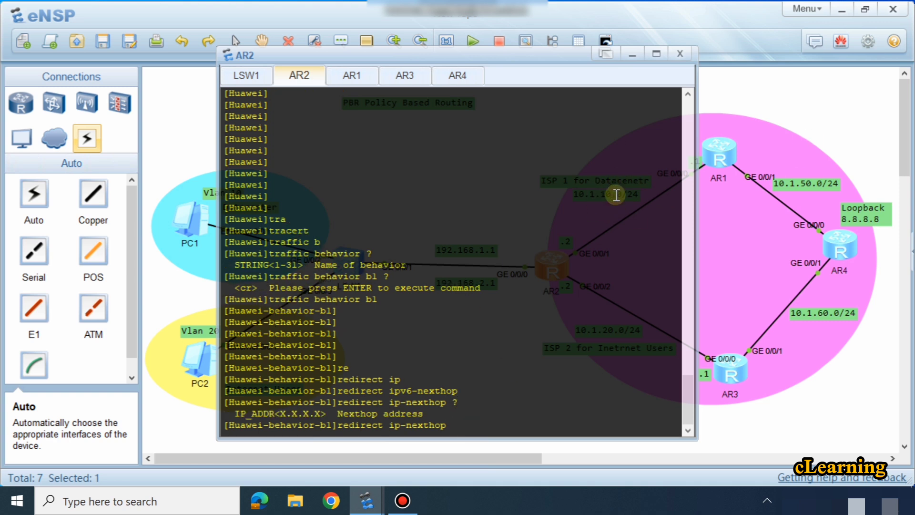
pyautogui.click(753, 82)
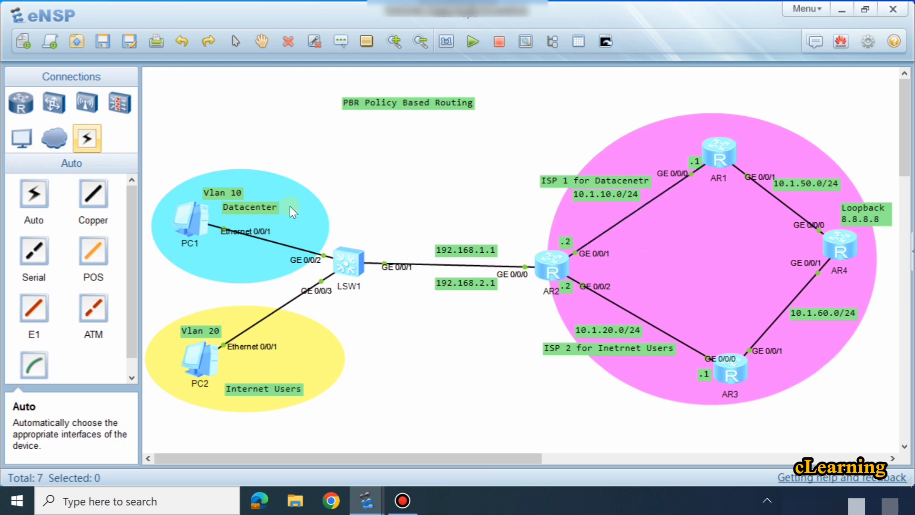
pyautogui.doubleClick(550, 268)
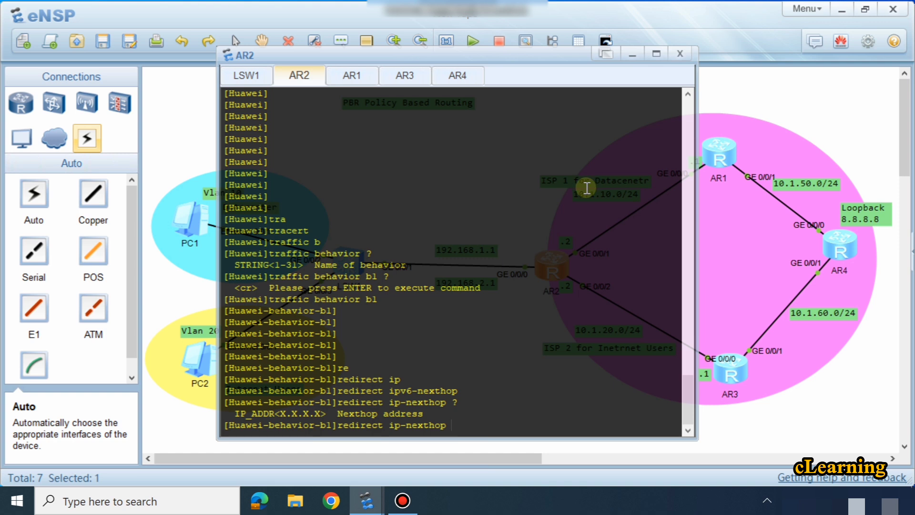
pyautogui.write('10.1.10.1')
pyautogui.press('Return')
pyautogui.press('Return')
pyautogui.press('Return')
pyautogui.press('Return')
pyautogui.press('Return')
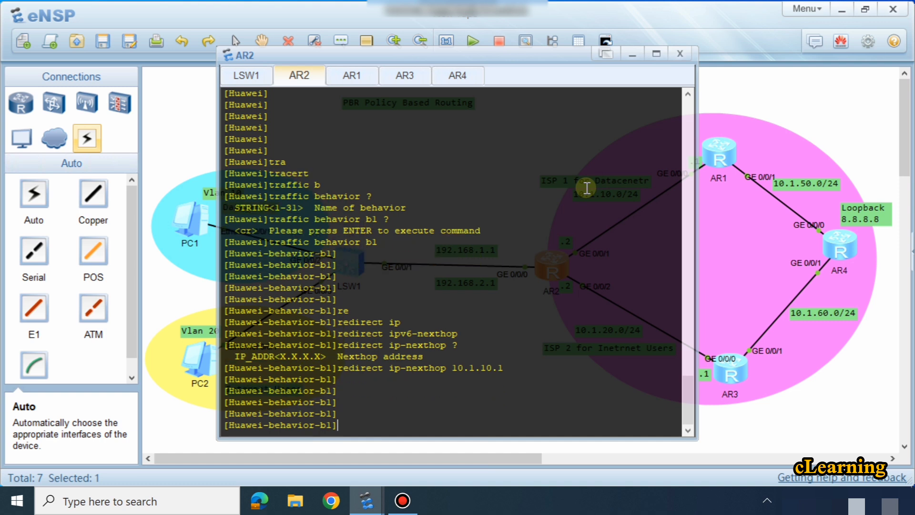
# Step: Leave the behavior b1 view and create traffic behavior b2 on AR2
pyautogui.write('q')
pyautogui.press('Return')
pyautogui.press('Return')
pyautogui.press('Return')
pyautogui.press('Return')
pyautogui.press('Return')
pyautogui.press('Up')
pyautogui.press('Up')
pyautogui.press('Up')
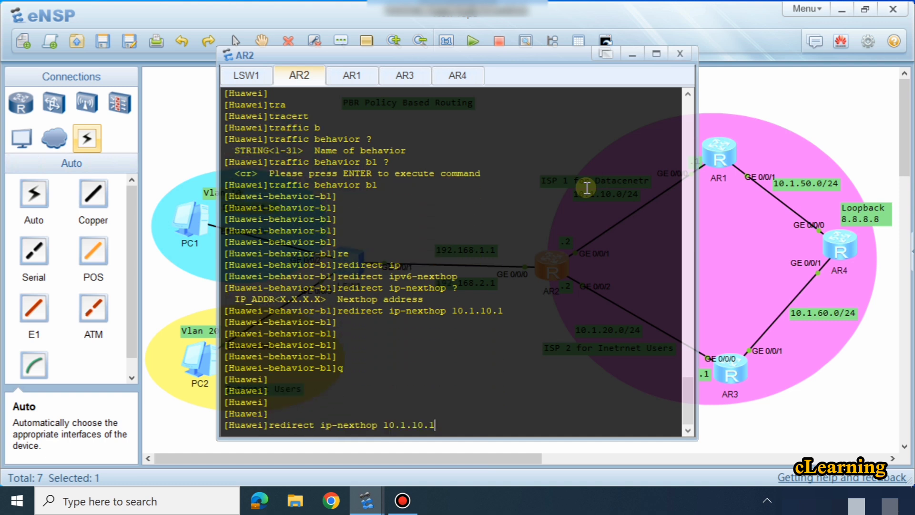
pyautogui.press('Return')
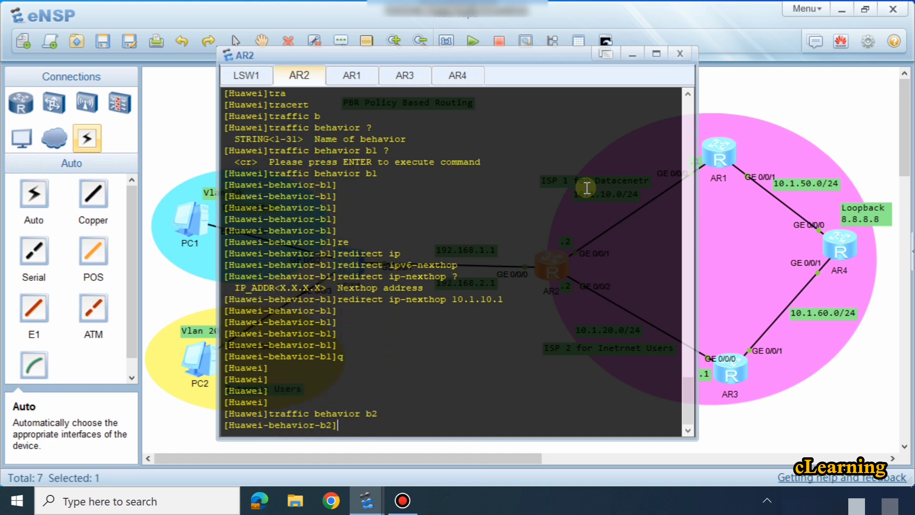
# Step: Set traffic behavior b2 to redirect traffic to IP next hop 10.1.20.1, the ISP 2 router for internet users
pyautogui.press('Up')
pyautogui.press('Down')
pyautogui.write('q')
pyautogui.press('Up')
pyautogui.press('Up')
pyautogui.press('Up')
pyautogui.press('Up')
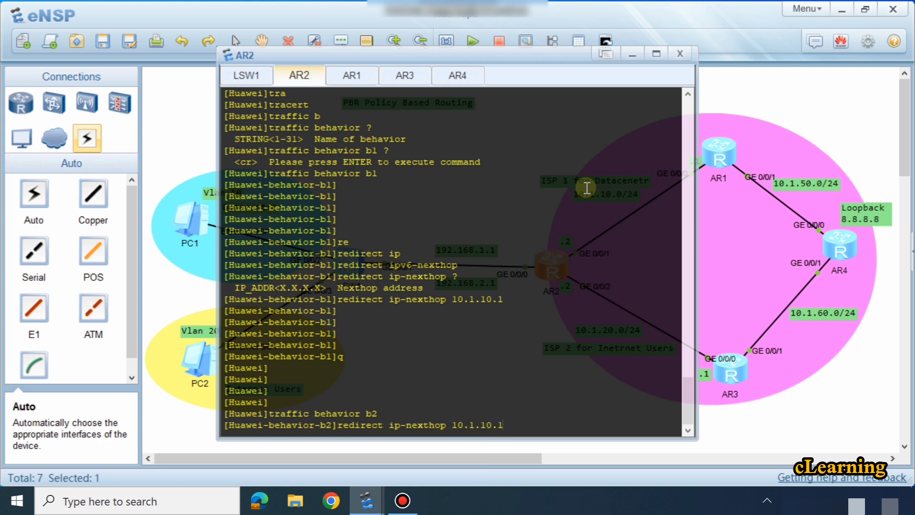
pyautogui.press('BackSpace')
pyautogui.press('BackSpace')
pyautogui.press('BackSpace')
pyautogui.press('BackSpace')
pyautogui.write('20.1')
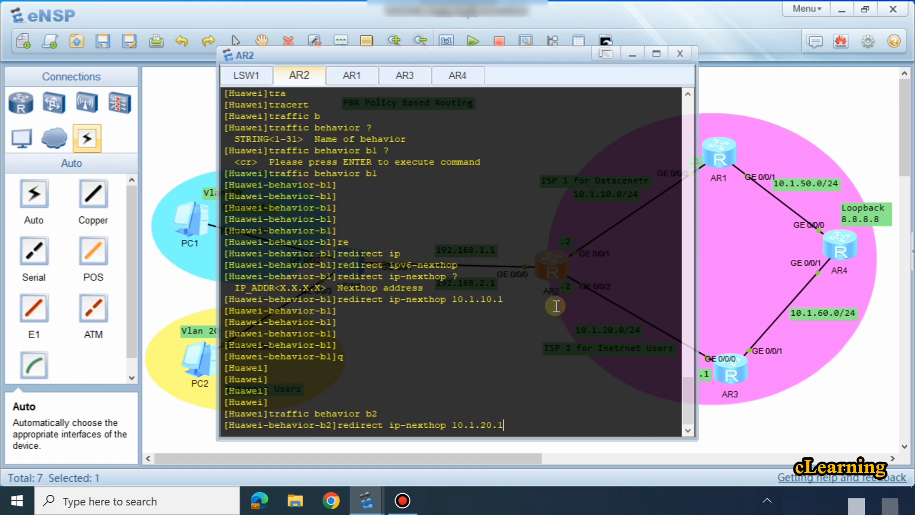
pyautogui.press('Return')
pyautogui.press('Return')
pyautogui.press('Return')
pyautogui.press('Return')
pyautogui.press('Return')
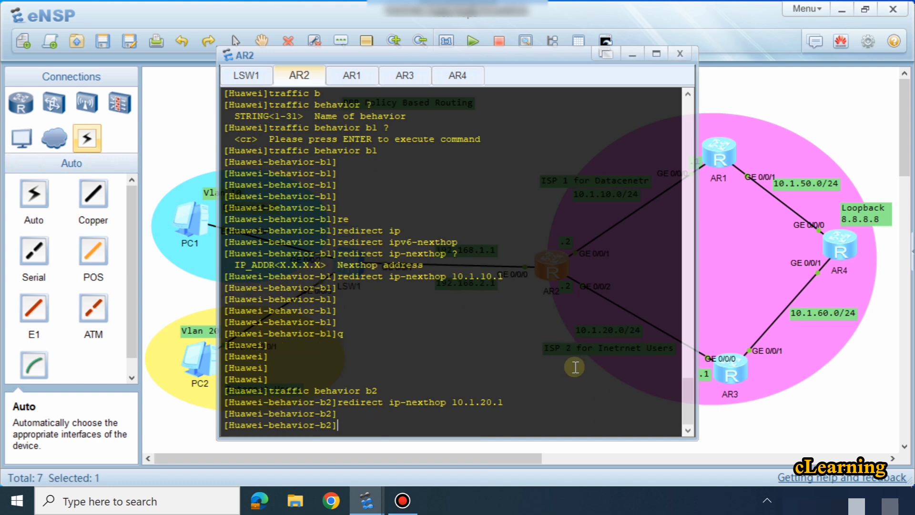
# Step: Leave the behavior b2 view and return to system view on AR2
pyautogui.write('q')
pyautogui.press('Return')
pyautogui.press('Return')
pyautogui.press('Return')
pyautogui.press('Return')
pyautogui.press('Return')
pyautogui.press('Return')
pyautogui.press('Return')
pyautogui.press('Return')
pyautogui.press('Return')
pyautogui.press('Return')
pyautogui.press('Return')
pyautogui.press('Return')
pyautogui.press('Return')
pyautogui.press('Return')
pyautogui.press('Return')
pyautogui.press('Return')
pyautogui.press('Return')
pyautogui.press('Return')
pyautogui.press('Return')
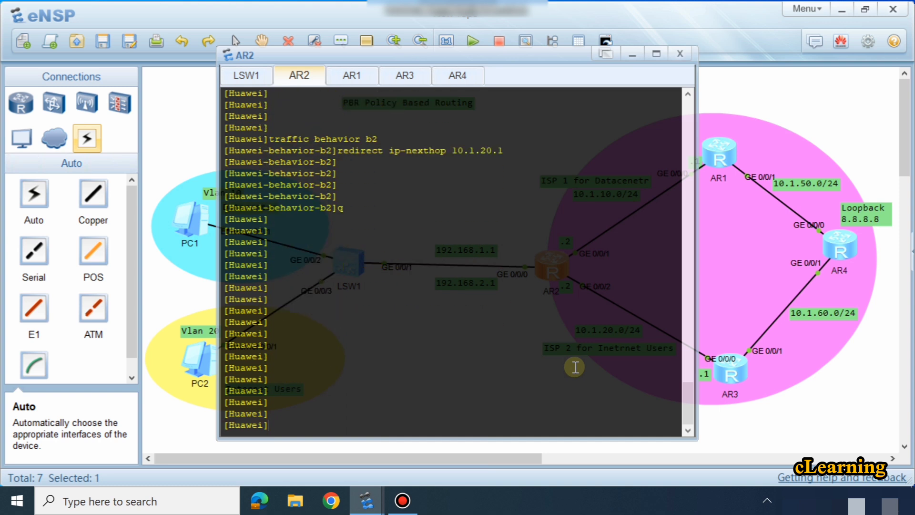
# Step: Create traffic policy p1 on AR2
pyautogui.write('tra')
pyautogui.press('Tab')
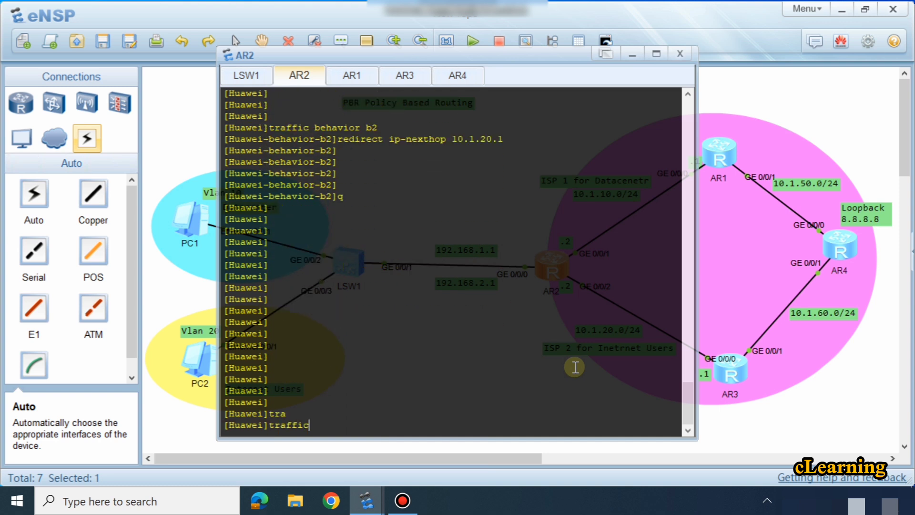
pyautogui.write('po')
pyautogui.press('Tab')
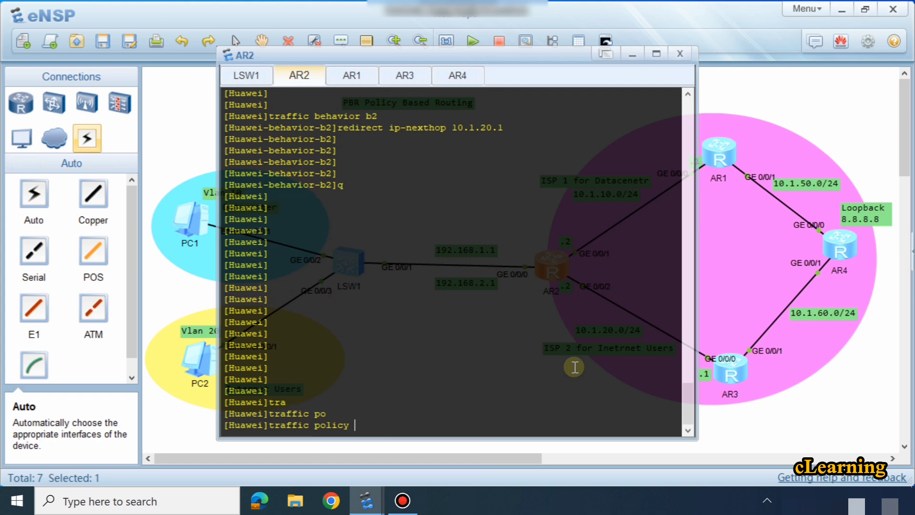
pyautogui.write('p1')
pyautogui.press('BackSpace')
pyautogui.press('BackSpace')
pyautogui.write('?')
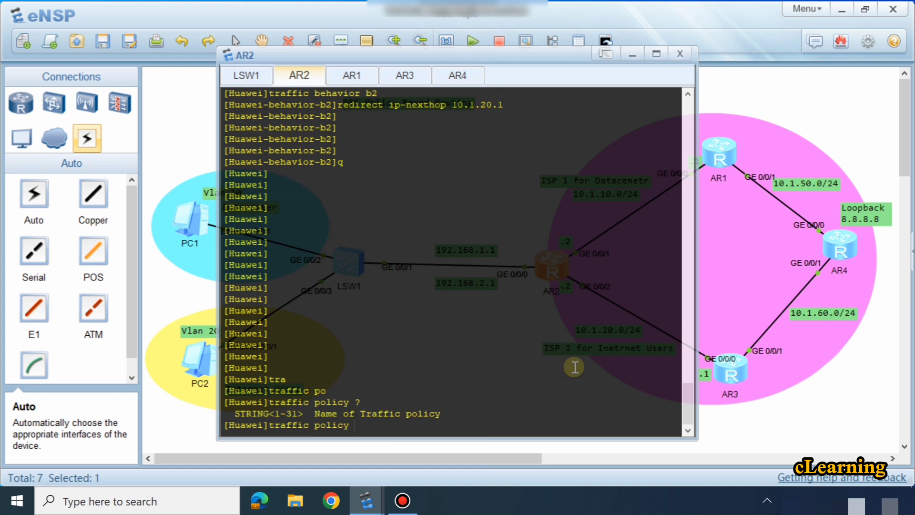
pyautogui.write('p1')
pyautogui.press('Return')
pyautogui.press('Return')
pyautogui.press('Return')
pyautogui.press('Return')
pyautogui.press('Return')
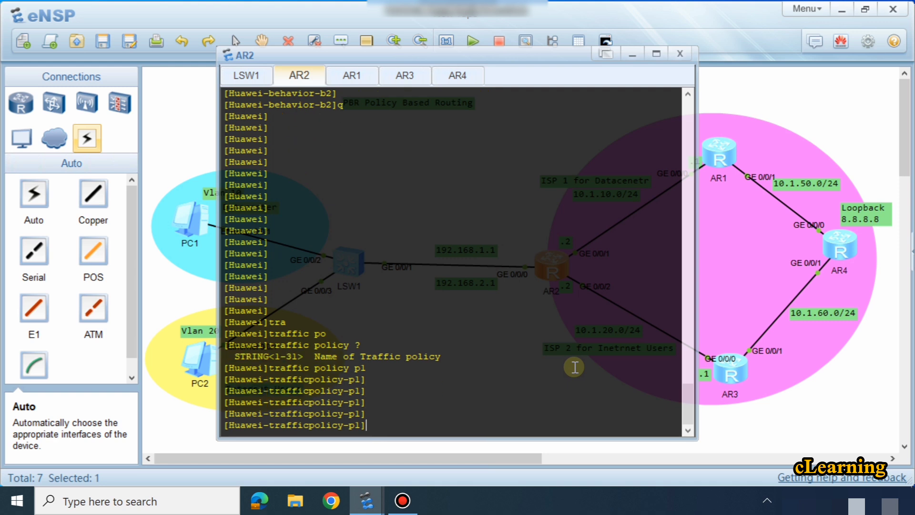
pyautogui.press('Return')
pyautogui.press('Return')
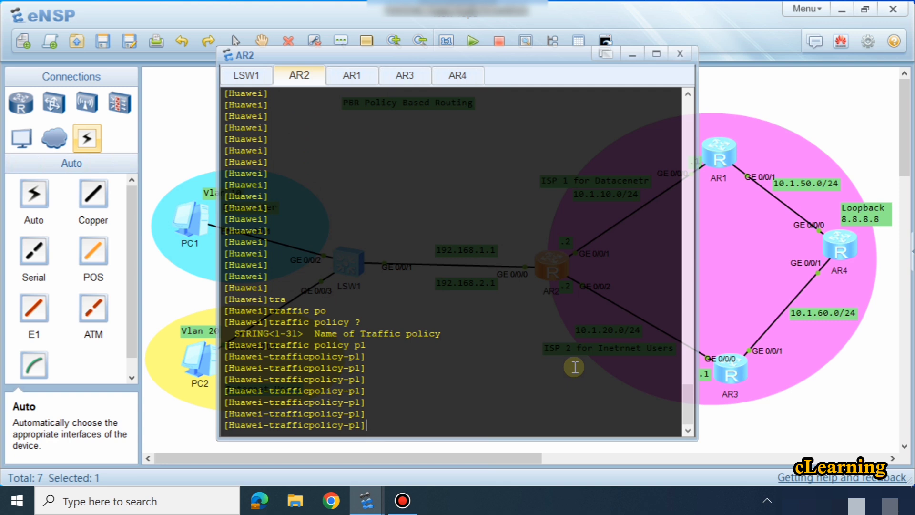
# Step: Bind classifier c1 to behavior b1 in traffic policy p1
pyautogui.write('cl')
pyautogui.press('Tab')
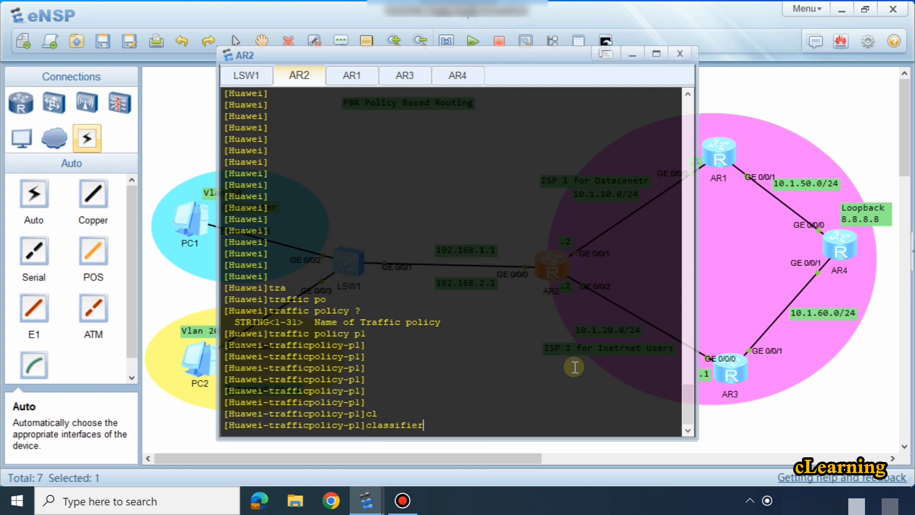
pyautogui.write('cl')
pyautogui.write(' b')
pyautogui.press('Tab')
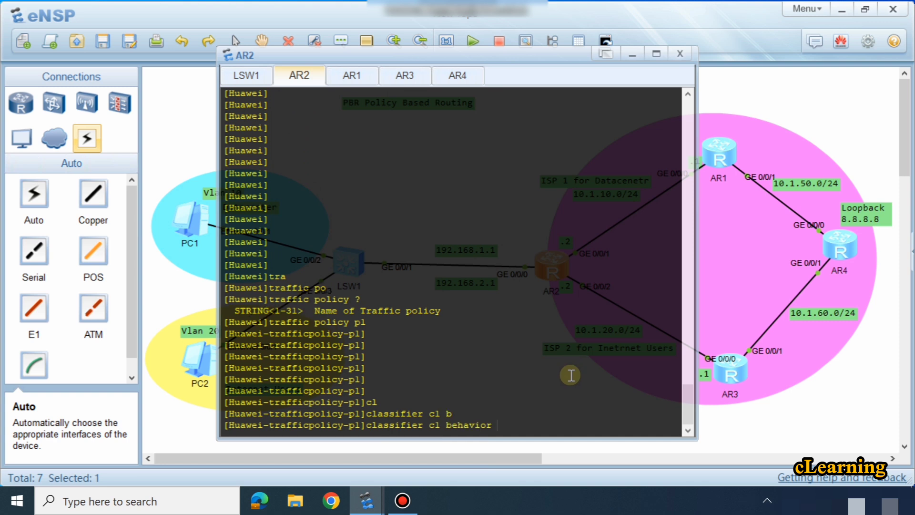
pyautogui.write('bl')
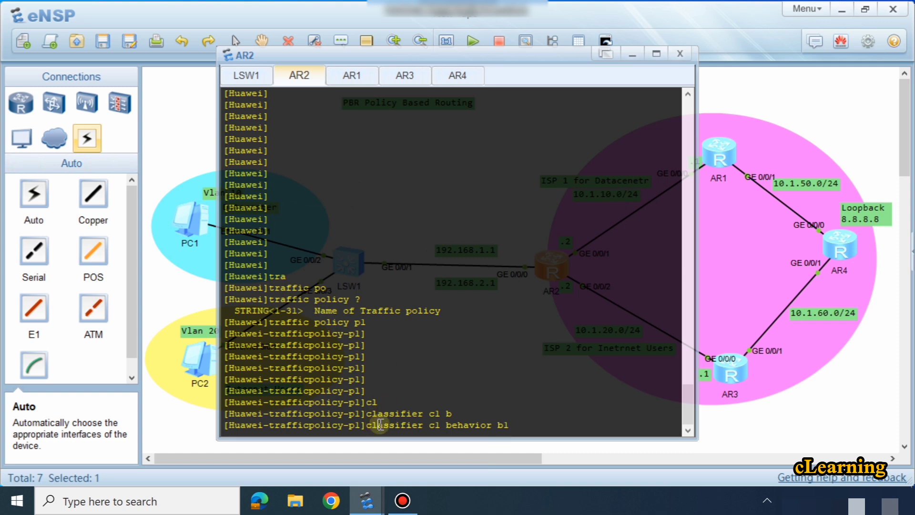
pyautogui.moveTo(377, 424); pyautogui.dragTo(435, 426)
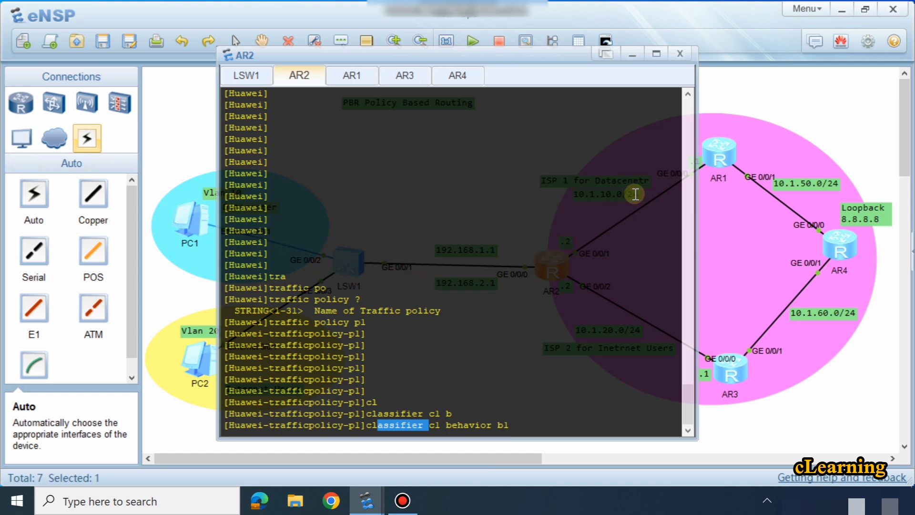
pyautogui.click(532, 415)
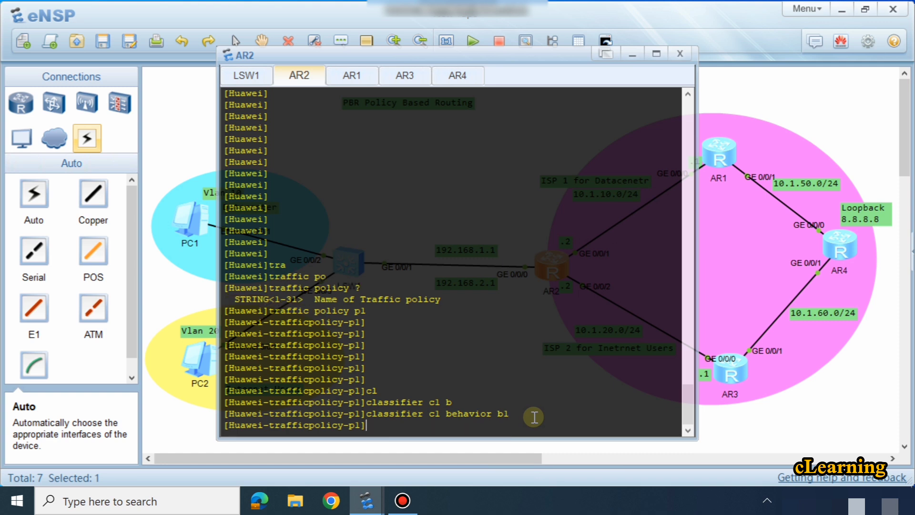
pyautogui.press('Return')
pyautogui.press('Return')
pyautogui.press('Return')
pyautogui.press('Return')
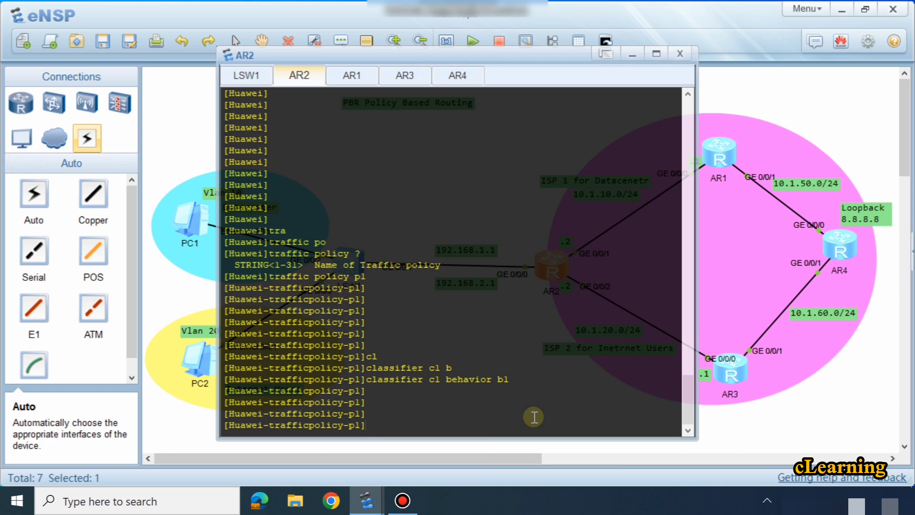
# Step: Bind classifier c2 to behavior b2 in traffic policy p1, checking the earlier b2 redirect configuration before committing
pyautogui.press('Up')
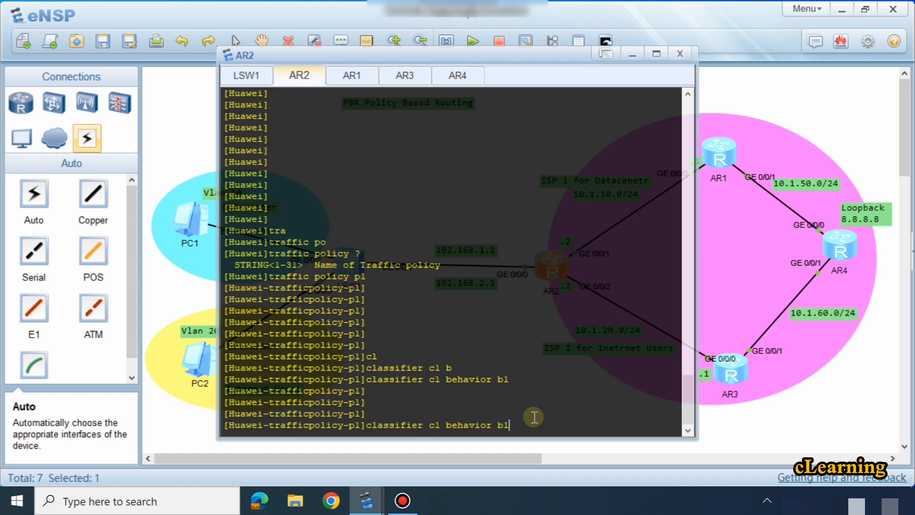
pyautogui.press('BackSpace')
pyautogui.write('2')
pyautogui.press('Left')
pyautogui.press('Left')
pyautogui.press('Left')
pyautogui.press('Left')
pyautogui.press('Left')
pyautogui.press('Left')
pyautogui.press('Left')
pyautogui.press('Left')
pyautogui.press('Left')
pyautogui.press('Left')
pyautogui.press('Left')
pyautogui.press('Left')
pyautogui.press('BackSpace')
pyautogui.write('2')
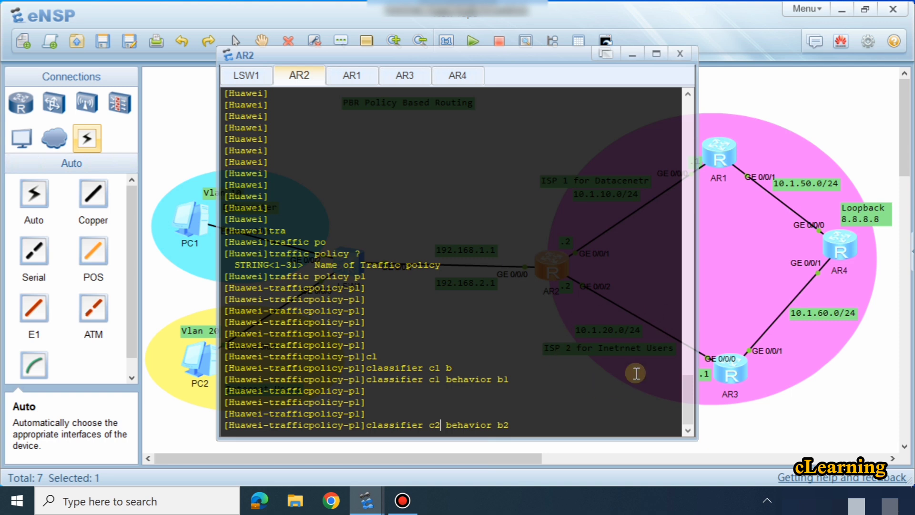
pyautogui.scroll(2, 598, 355)
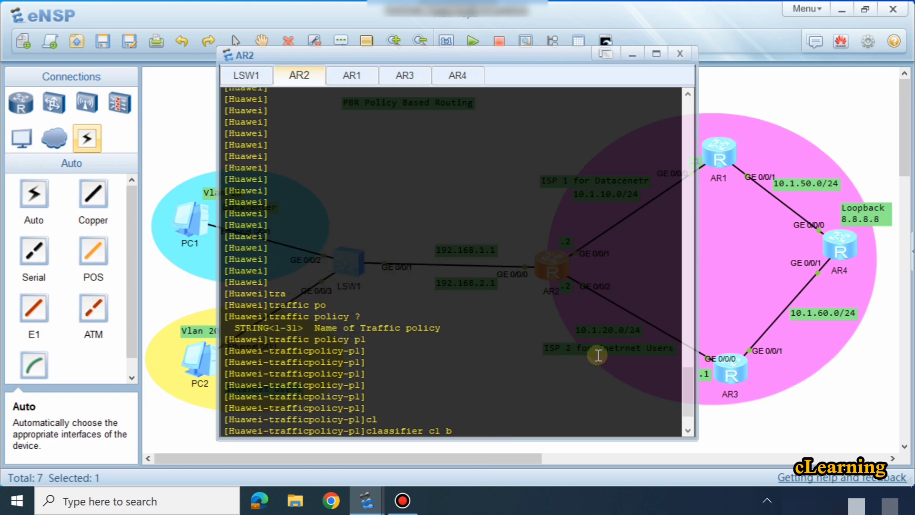
pyautogui.scroll(5, 597, 355)
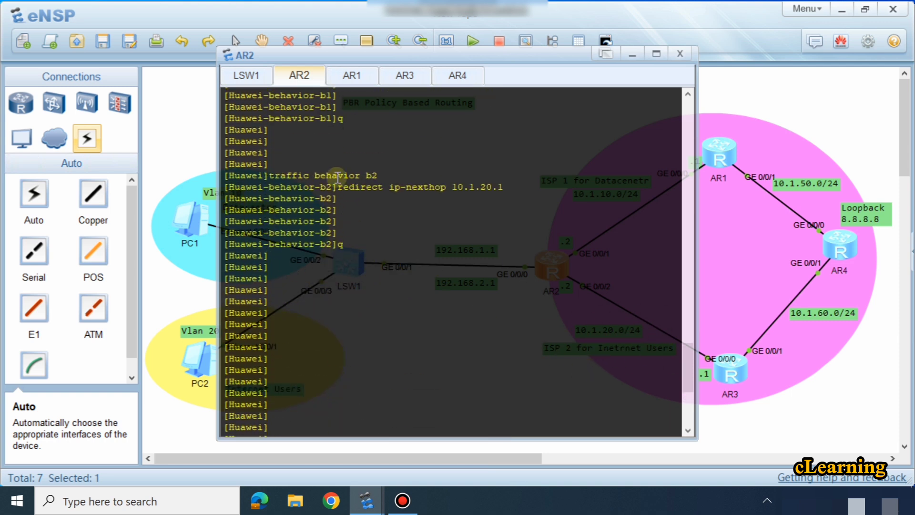
pyautogui.moveTo(336, 174); pyautogui.dragTo(380, 176)
pyautogui.click(375, 193)
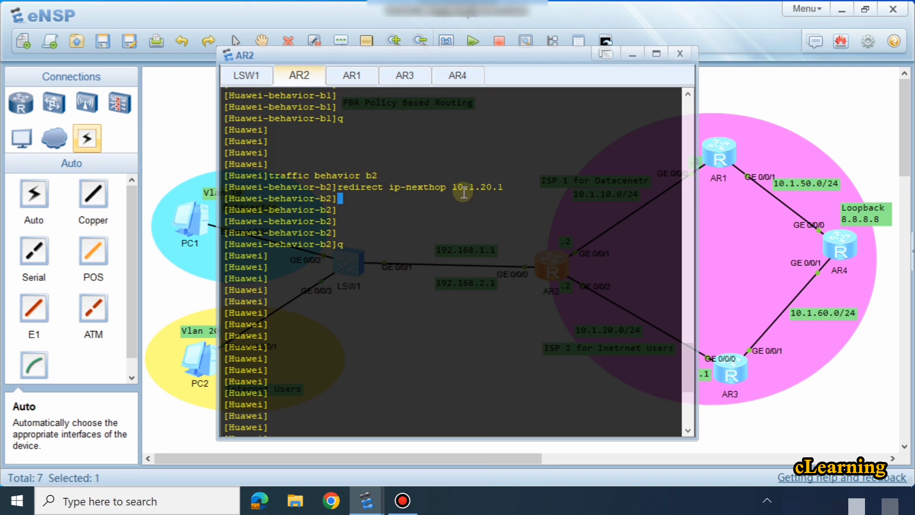
pyautogui.moveTo(464, 192); pyautogui.dragTo(504, 189)
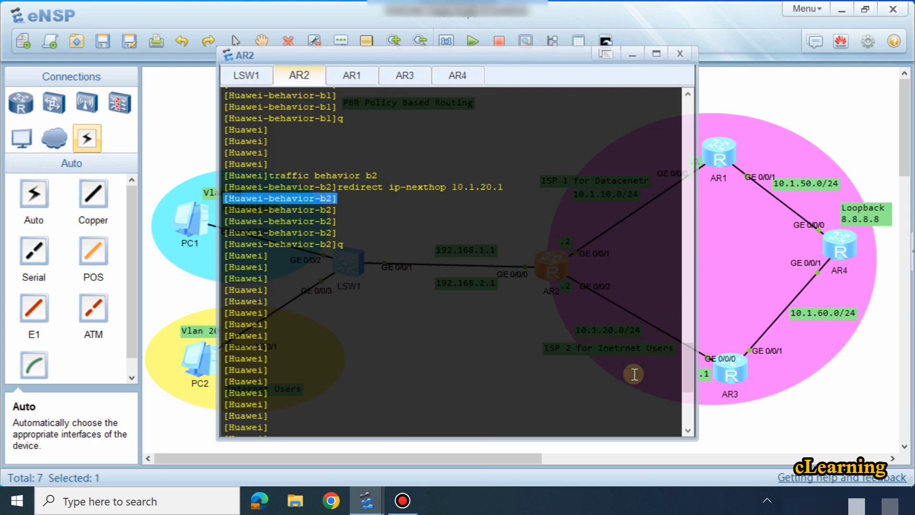
pyautogui.scroll(-10, 619, 370)
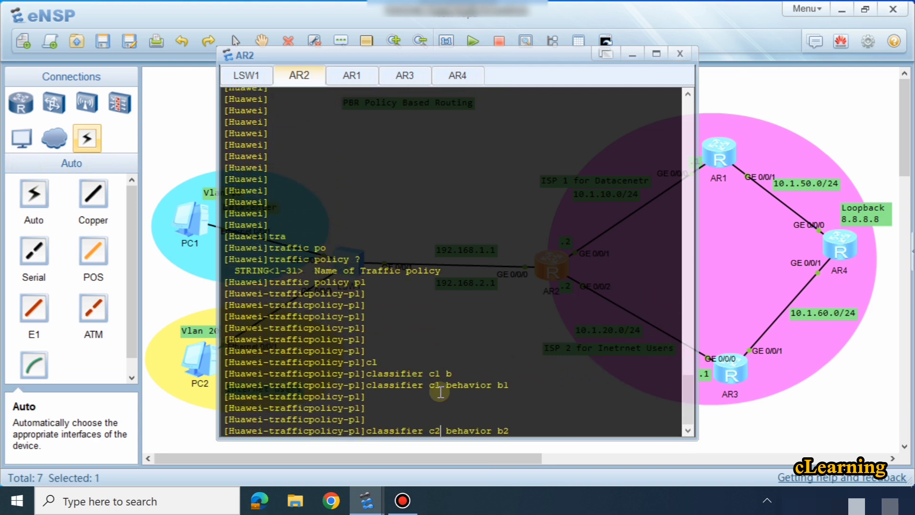
pyautogui.press('Return')
pyautogui.press('Return')
pyautogui.press('Return')
pyautogui.press('Return')
pyautogui.press('Return')
pyautogui.press('Return')
pyautogui.press('Return')
# Step: Leave the traffic policy p1 view and return to system view on AR2
pyautogui.write('q')
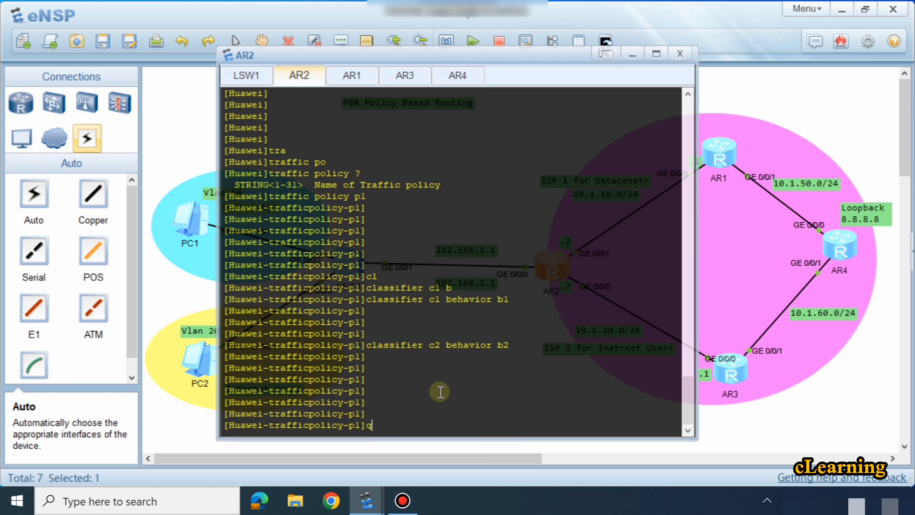
pyautogui.press('Return')
pyautogui.press('Return')
pyautogui.press('Return')
pyautogui.press('Return')
pyautogui.press('Return')
pyautogui.press('Return')
pyautogui.press('Return')
pyautogui.press('Return')
pyautogui.press('Return')
pyautogui.press('Return')
pyautogui.press('Return')
pyautogui.press('Return')
pyautogui.press('Return')
pyautogui.press('Return')
pyautogui.press('Return')
pyautogui.press('Return')
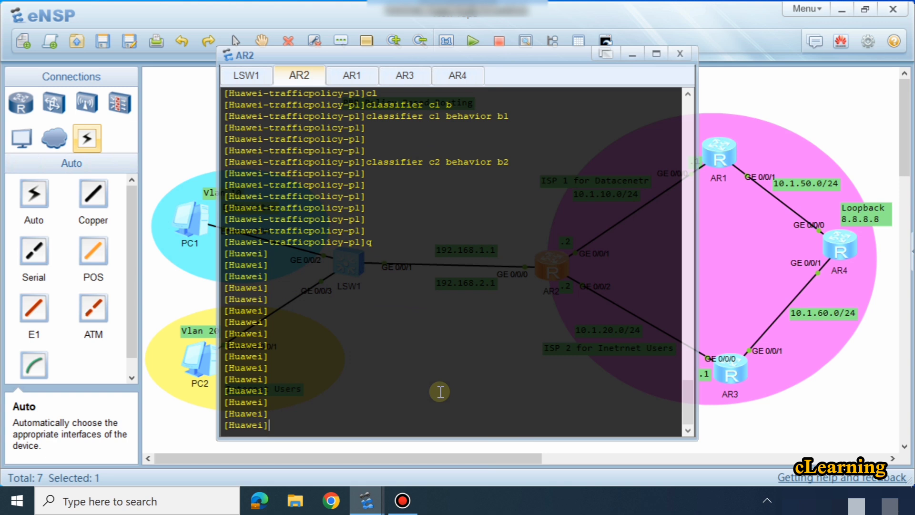
# Step: Enter the interface view of subinterface GigabitEthernet 0/0/0.10 on AR2
pyautogui.write('int')
pyautogui.press('Tab')
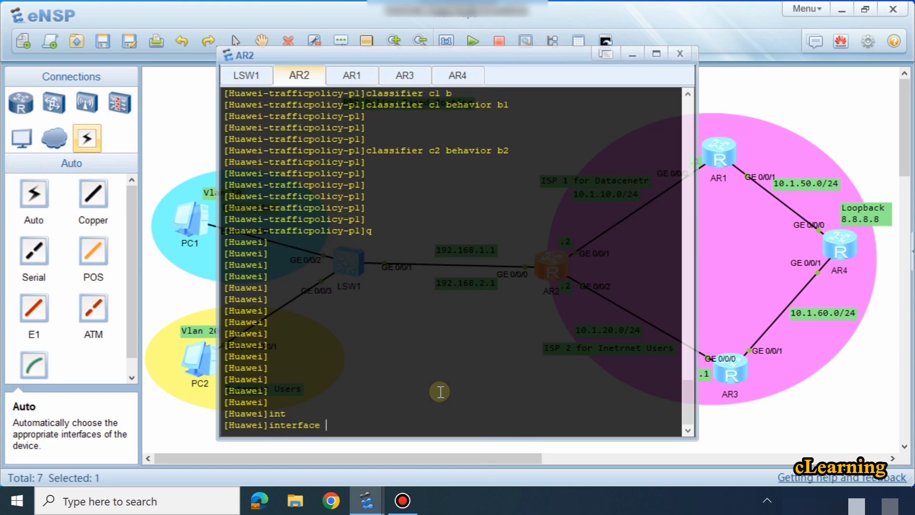
pyautogui.write('g')
pyautogui.press('Tab')
pyautogui.write('0/')
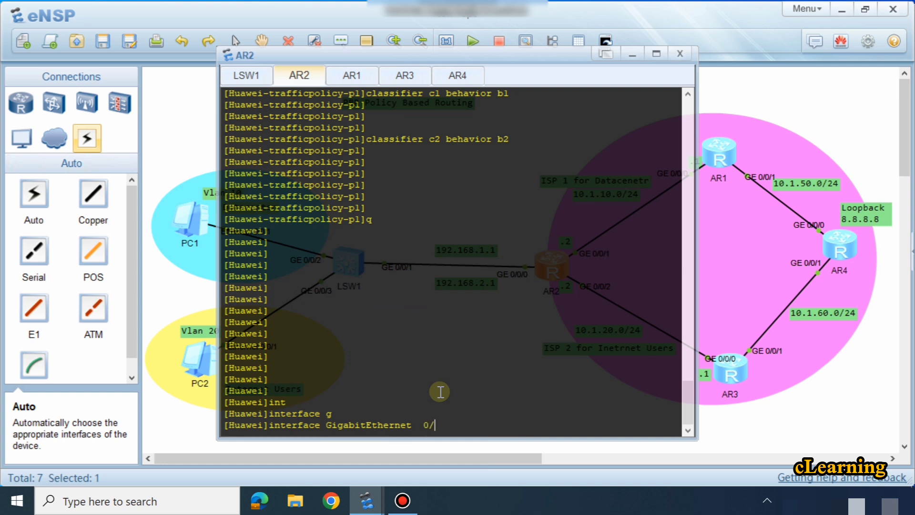
pyautogui.write('0/0.10')
pyautogui.press('Return')
pyautogui.press('Return')
pyautogui.press('Return')
pyautogui.press('Return')
# Step: Display the current configuration of subinterface GigabitEthernet 0/0/0.10 with display this
pyautogui.write('dis')
pyautogui.press('Tab')
pyautogui.write('sh')
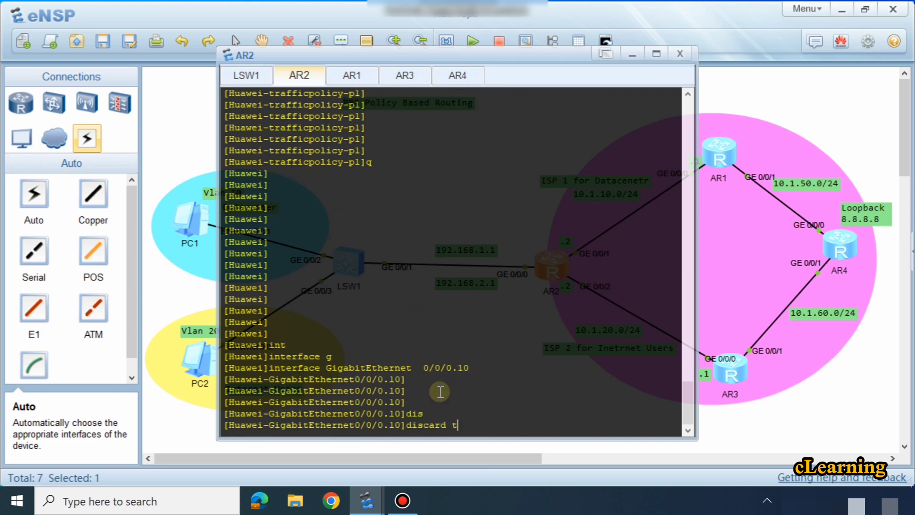
pyautogui.press('BackSpace')
pyautogui.press('BackSpace')
pyautogui.press('BackSpace')
pyautogui.press('Tab')
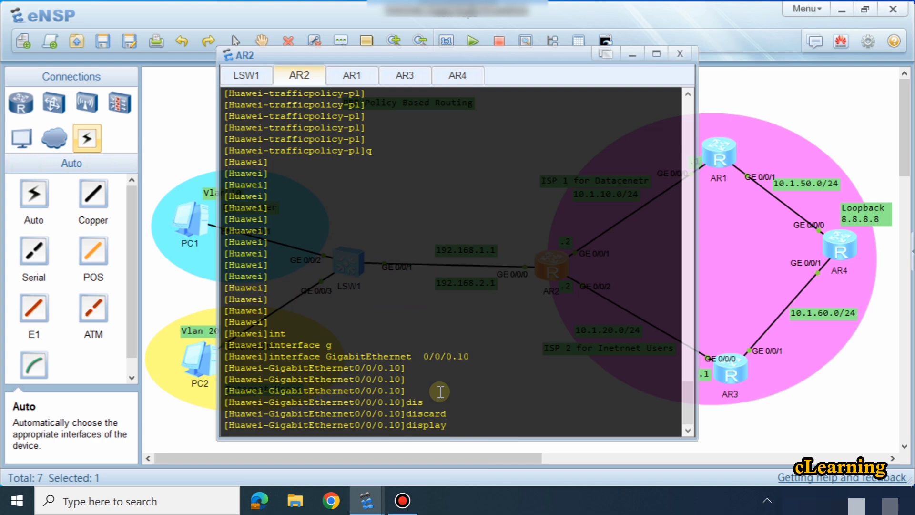
pyautogui.write('thi')
pyautogui.press('Tab')
pyautogui.press('Return')
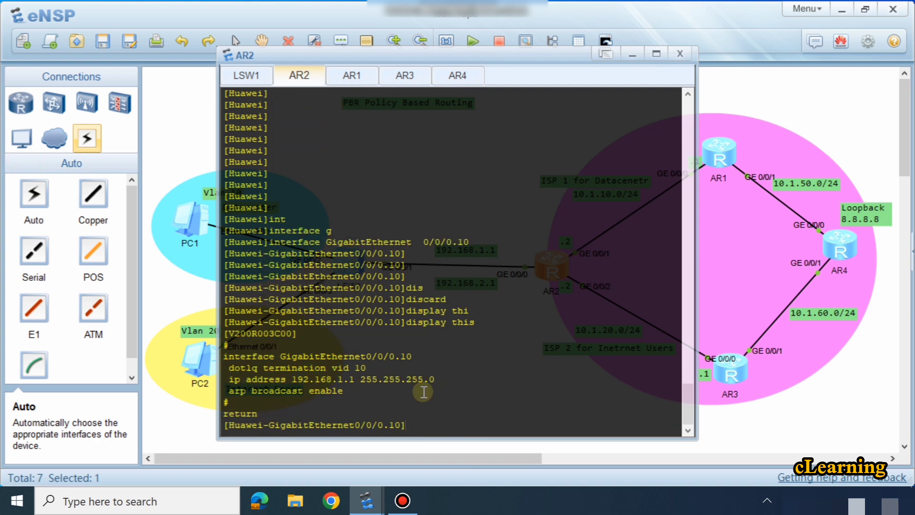
# Step: Apply traffic policy p1 in the inbound direction on subinterface GigabitEthernet 0/0/0.10, checking the available direction options
pyautogui.write('tra')
pyautogui.press('Tab')
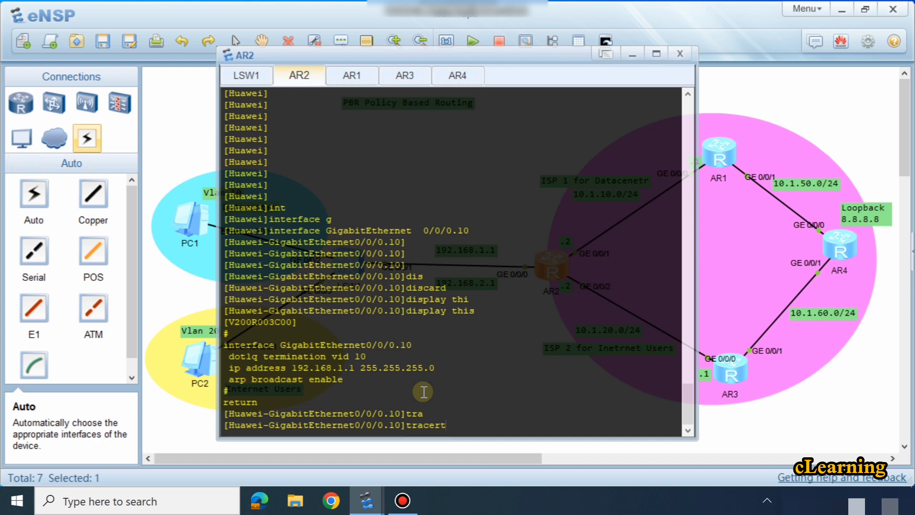
pyautogui.press('Tab')
pyautogui.press('Tab')
pyautogui.write('p')
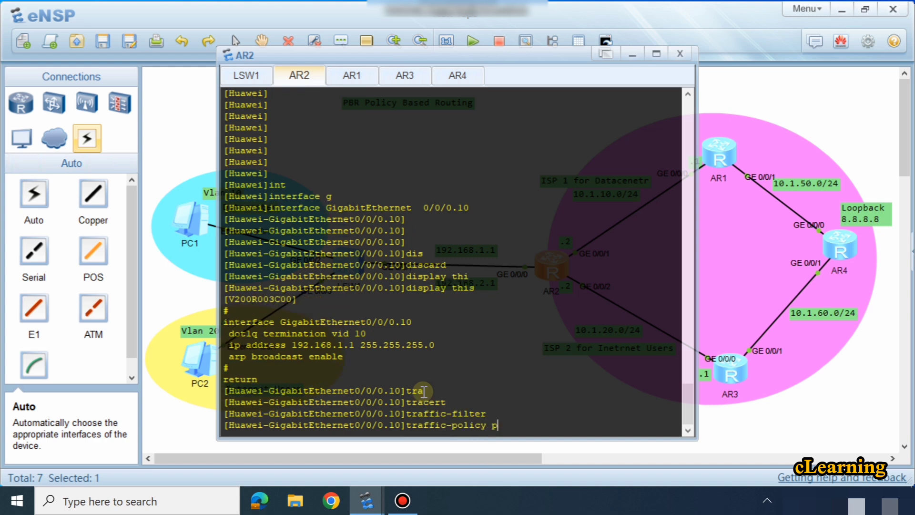
pyautogui.write('l ')
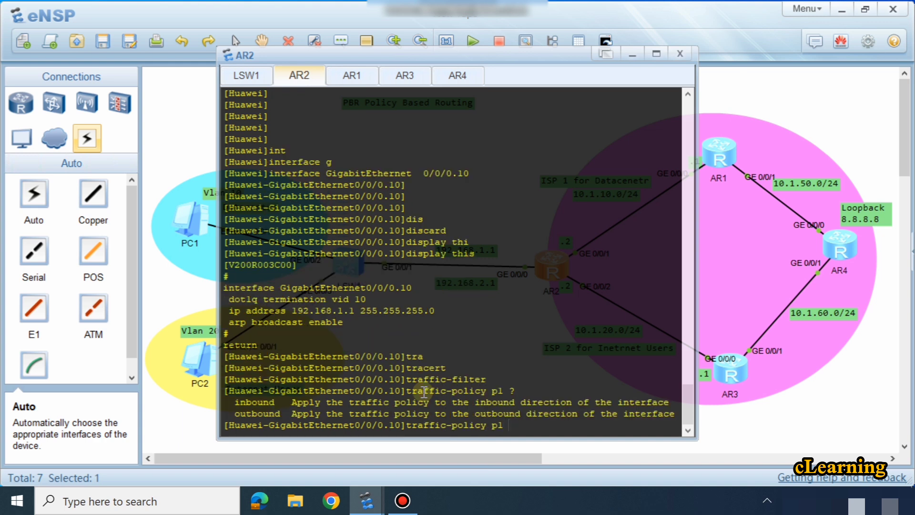
pyautogui.write('?in')
pyautogui.press('Tab')
pyautogui.press('Return')
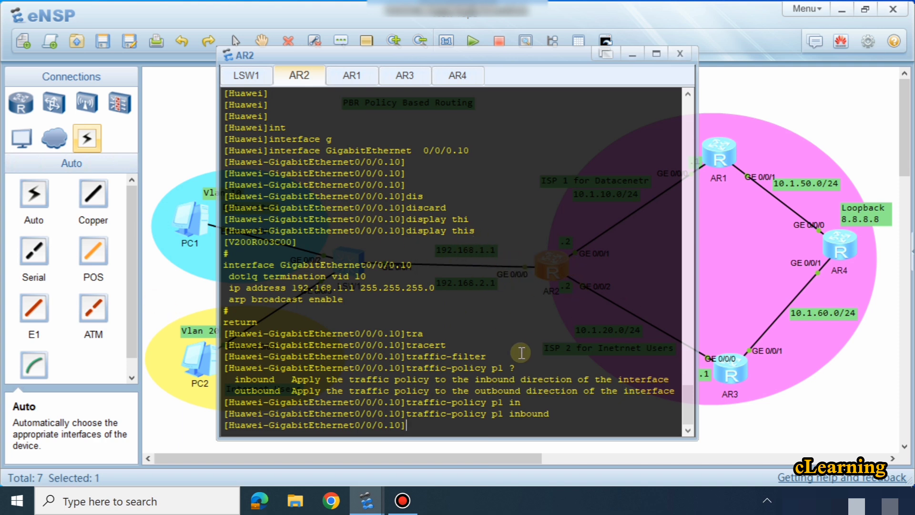
# Step: Switch to the interface view of subinterface GigabitEthernet 0/0/0.20 on AR2
pyautogui.press('Up')
pyautogui.press('Up')
pyautogui.press('Up')
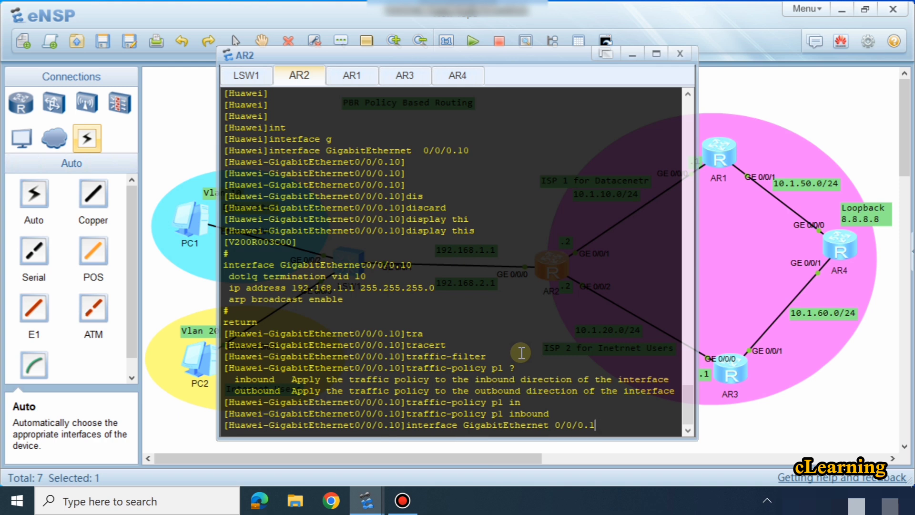
pyautogui.press('BackSpace')
pyautogui.write('20')
pyautogui.press('Return')
pyautogui.press('Return')
pyautogui.press('Return')
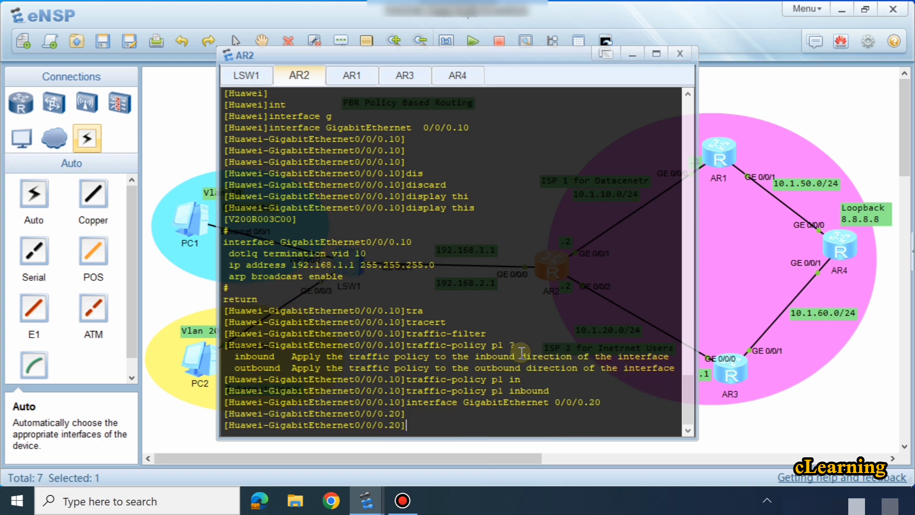
# Step: Apply traffic policy p1 inbound on subinterface GigabitEthernet 0/0/0.20 and return to system view
pyautogui.press('Up')
pyautogui.press('Up')
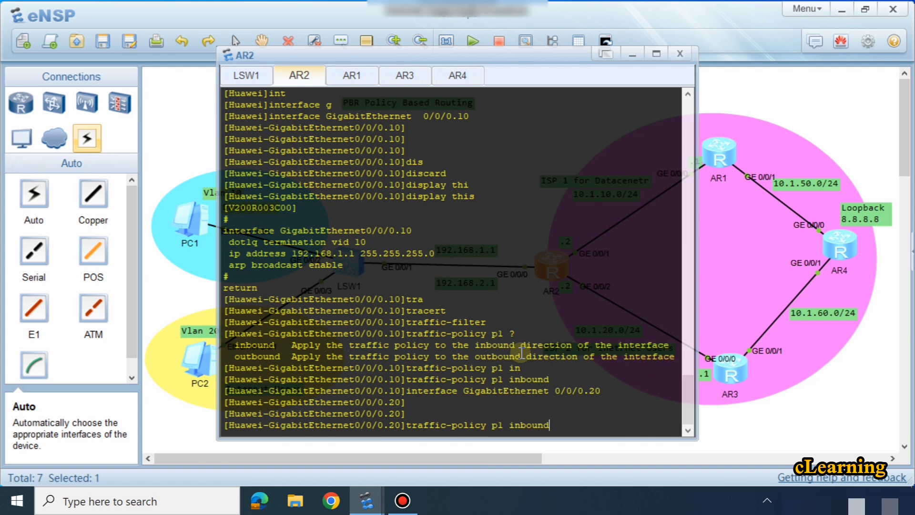
pyautogui.press('Return')
pyautogui.press('Return')
pyautogui.press('Return')
pyautogui.press('Return')
pyautogui.press('Return')
pyautogui.press('Return')
pyautogui.press('Return')
pyautogui.press('Return')
pyautogui.press('Return')
pyautogui.write('q')
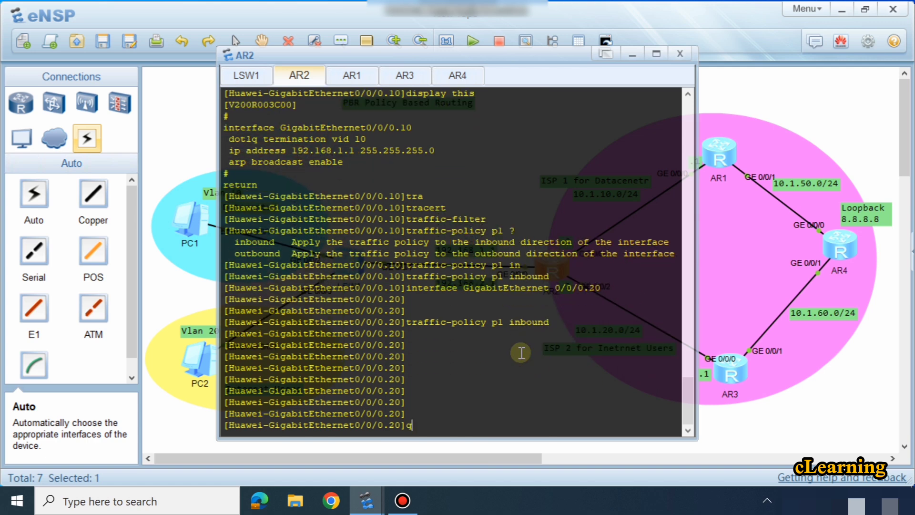
pyautogui.press('Return')
pyautogui.press('Return')
pyautogui.press('Return')
pyautogui.press('Return')
pyautogui.press('Return')
pyautogui.press('Return')
pyautogui.press('Return')
pyautogui.press('Return')
pyautogui.press('Return')
pyautogui.press('Return')
pyautogui.press('Return')
pyautogui.press('Return')
pyautogui.press('Return')
pyautogui.press('Return')
pyautogui.press('Return')
pyautogui.press('Return')
pyautogui.press('Return')
pyautogui.press('Return')
pyautogui.press('Return')
pyautogui.press('Return')
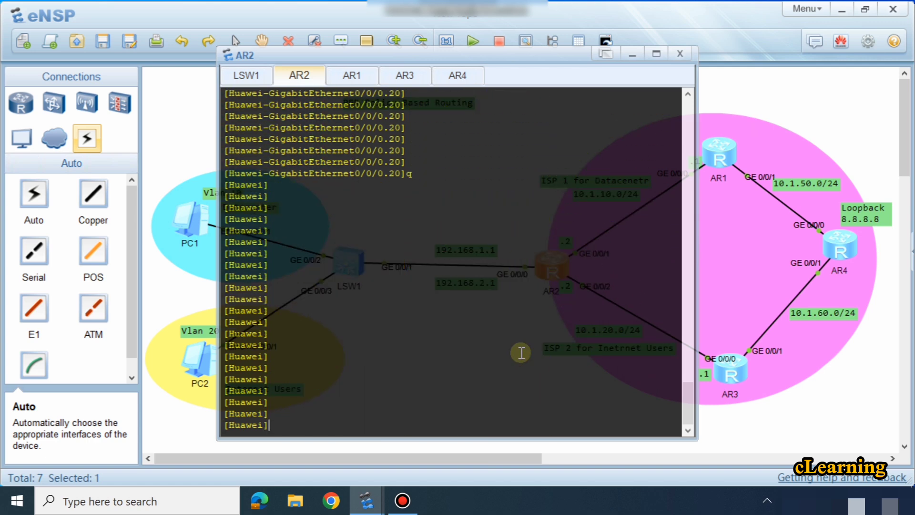
# Step: Trace the route from PC2 to 8.8.8.8 again and compare its second hop with the earlier trace
pyautogui.click(810, 401)
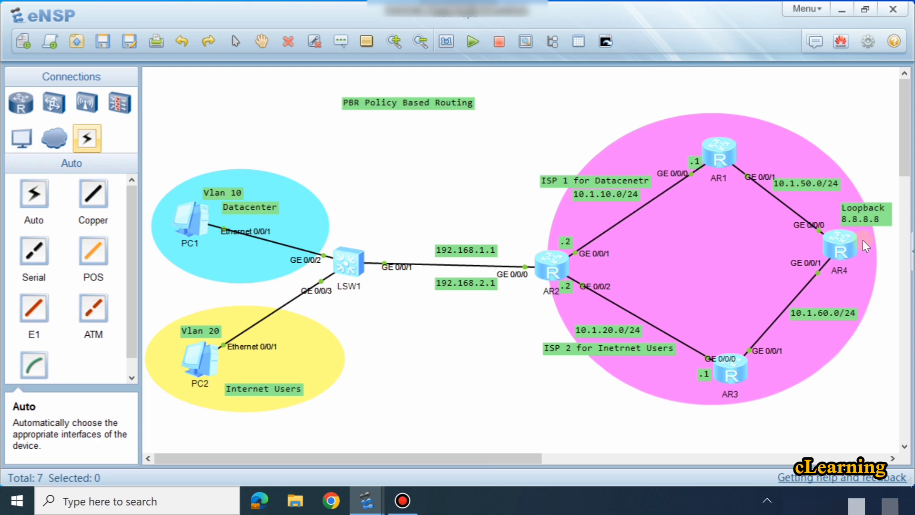
pyautogui.doubleClick(210, 360)
pyautogui.click(644, 180)
pyautogui.doubleClick(213, 367)
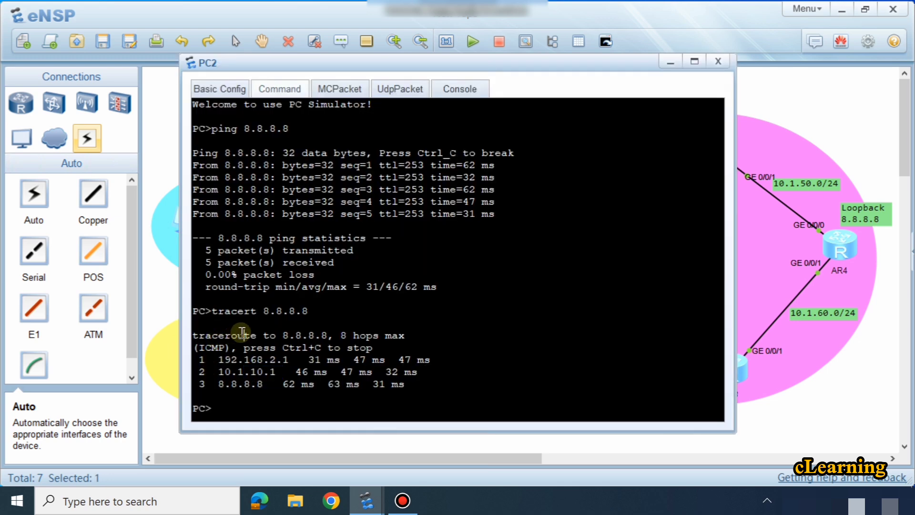
pyautogui.press('Up')
pyautogui.press('Return')
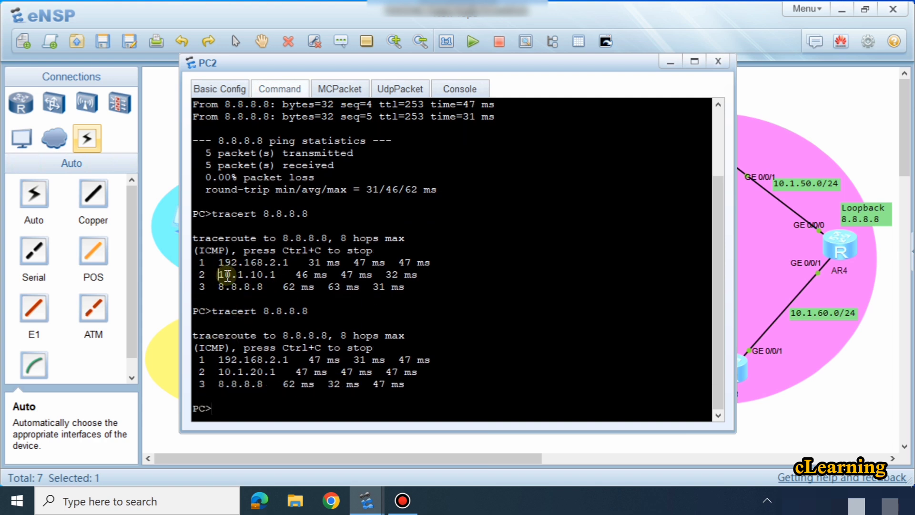
pyautogui.moveTo(219, 274); pyautogui.dragTo(283, 279)
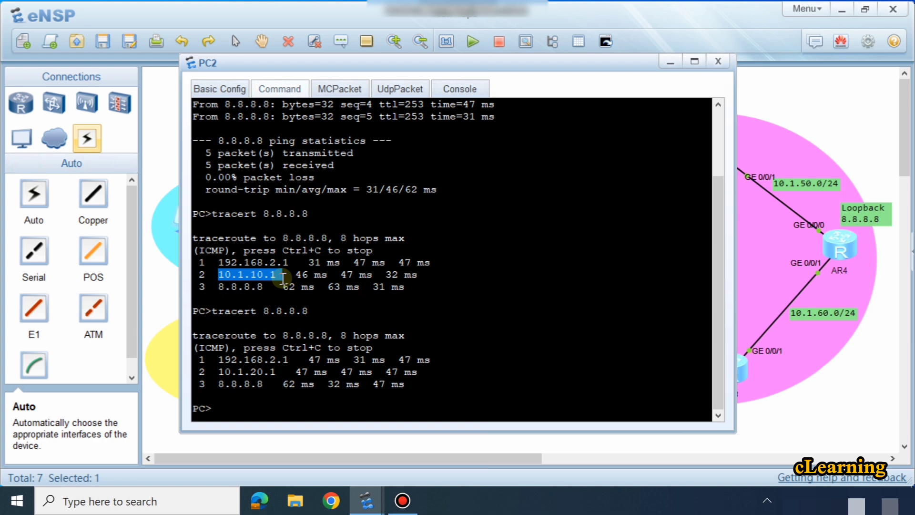
pyautogui.moveTo(220, 371); pyautogui.dragTo(299, 372)
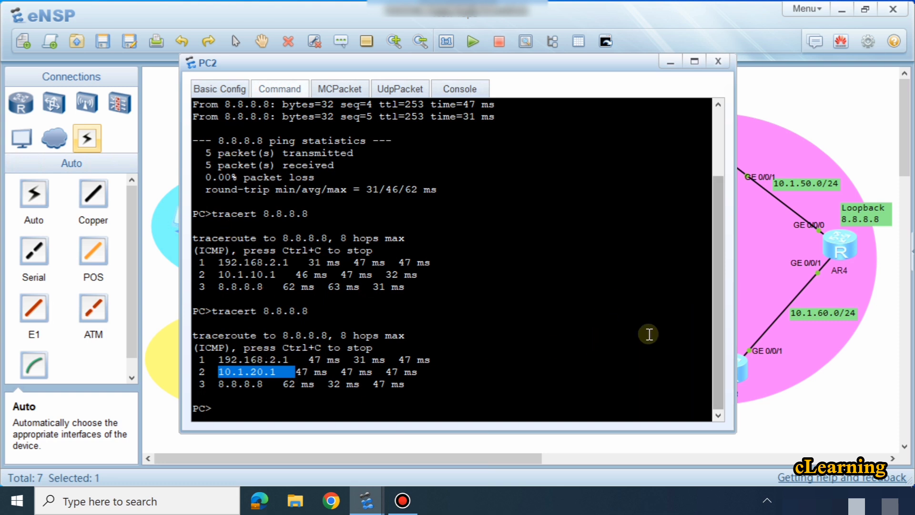
pyautogui.click(275, 383)
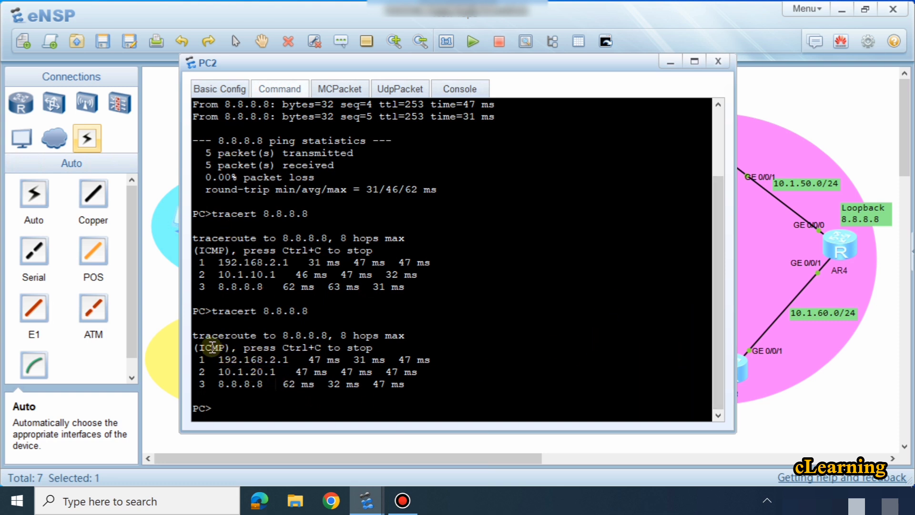
pyautogui.moveTo(213, 349); pyautogui.dragTo(259, 370)
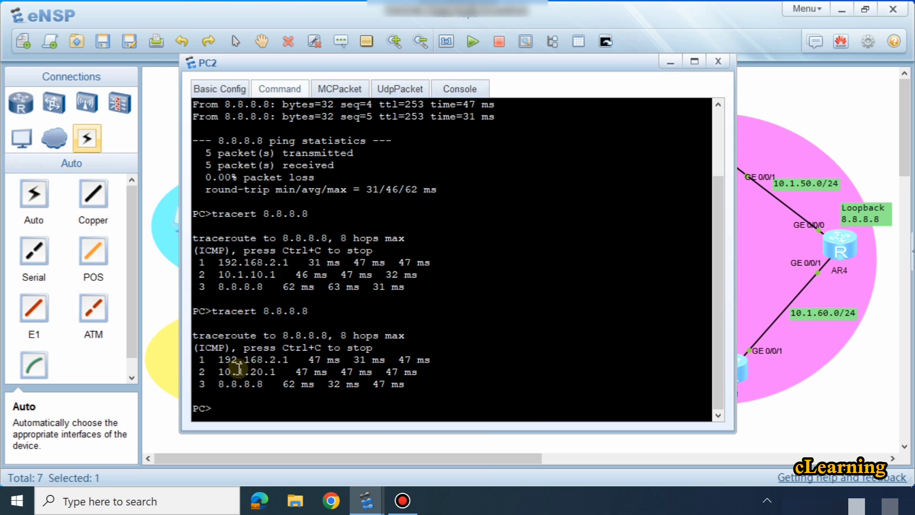
pyautogui.click(748, 419)
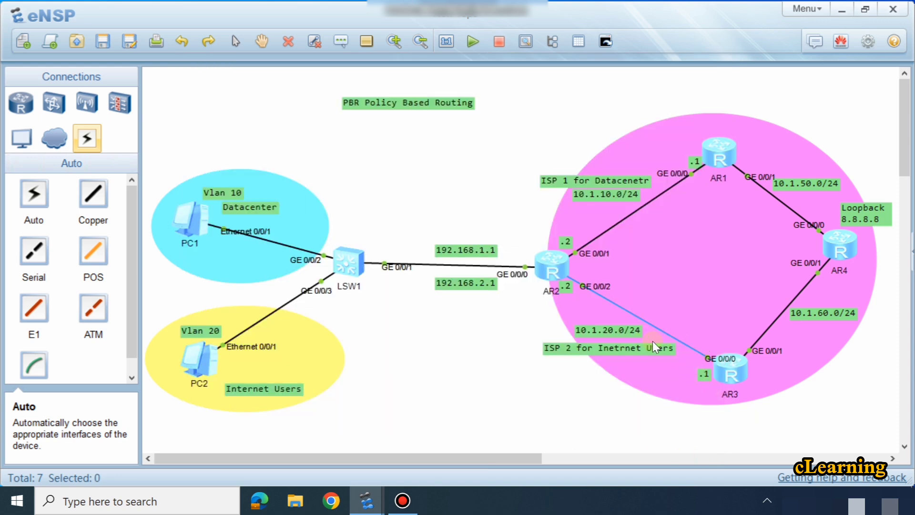
# Step: Rerun the trace from PC1 to 8.8.8.8 and compare its second hop with the previous PC1 trace
pyautogui.doubleClick(208, 226)
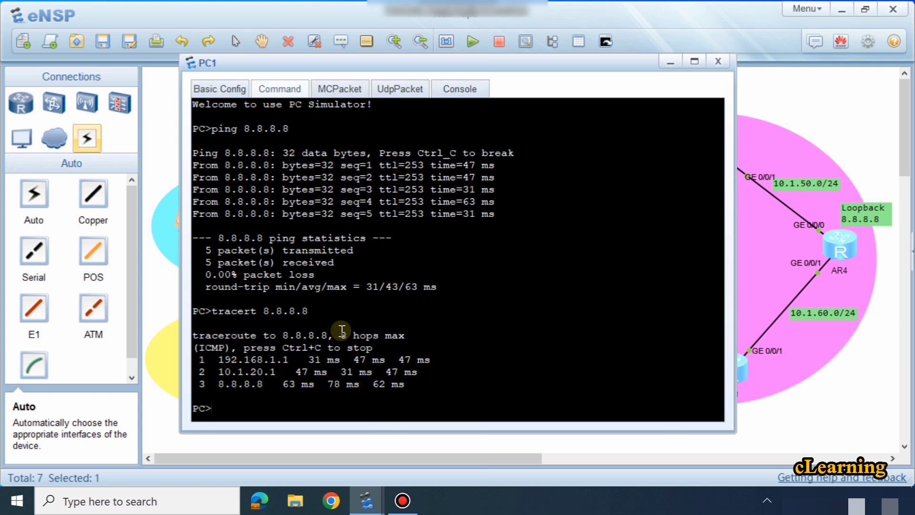
pyautogui.press('Up')
pyautogui.press('Return')
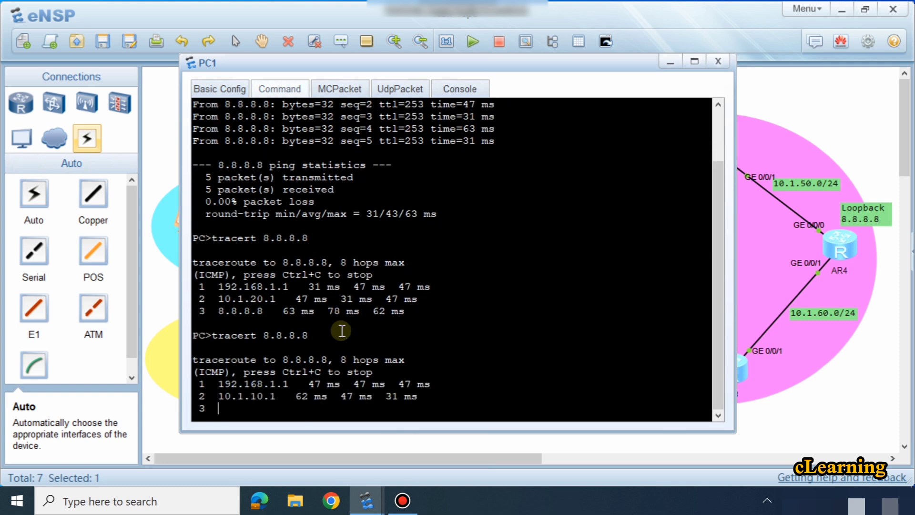
pyautogui.moveTo(238, 271); pyautogui.dragTo(284, 270)
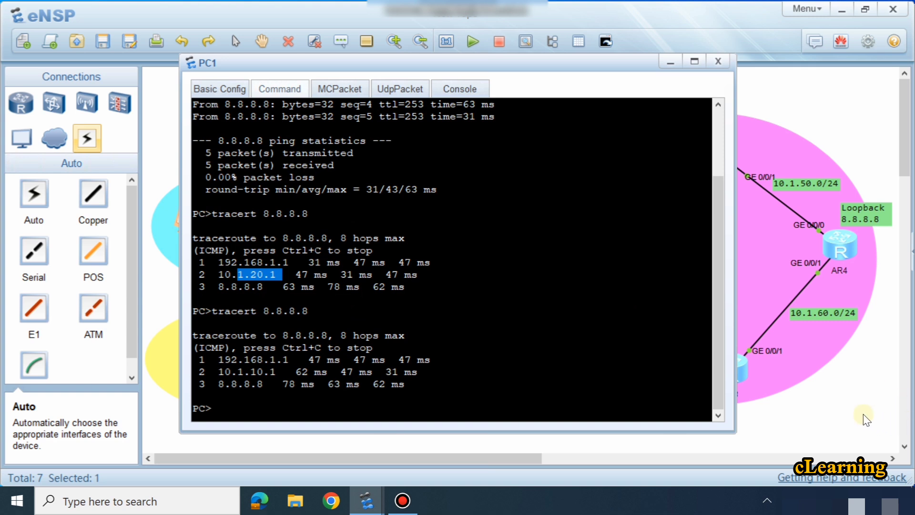
pyautogui.click(673, 316)
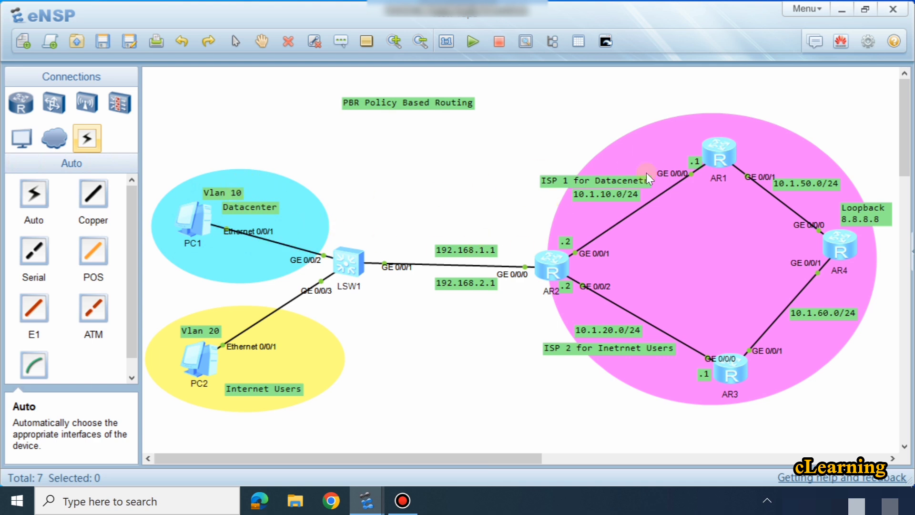
# Step: Examine the second hop of the latest trace from PC1 to 8.8.8.8
pyautogui.doubleClick(190, 222)
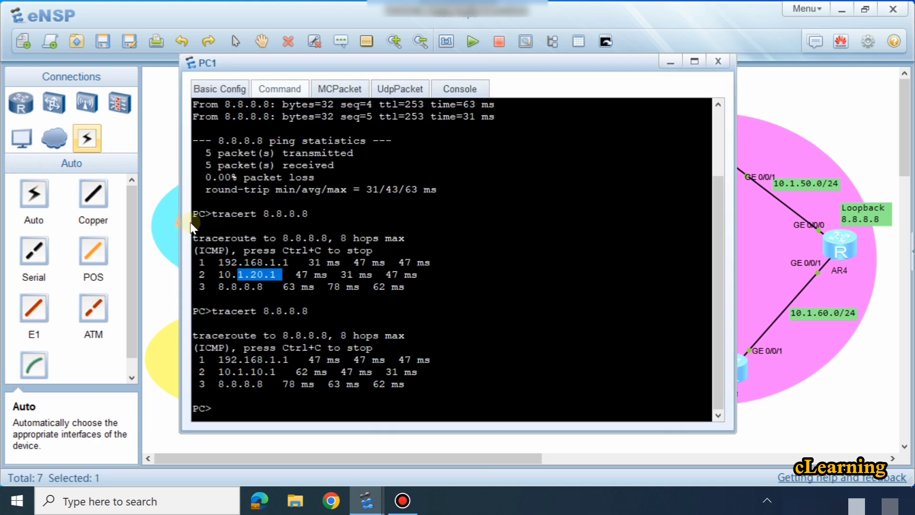
pyautogui.click(294, 310)
pyautogui.moveTo(237, 371); pyautogui.dragTo(276, 372)
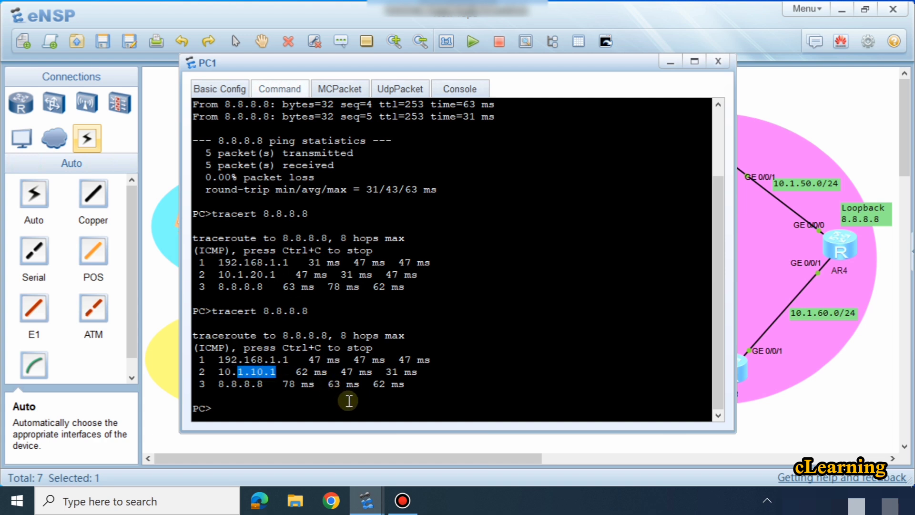
pyautogui.click(327, 442)
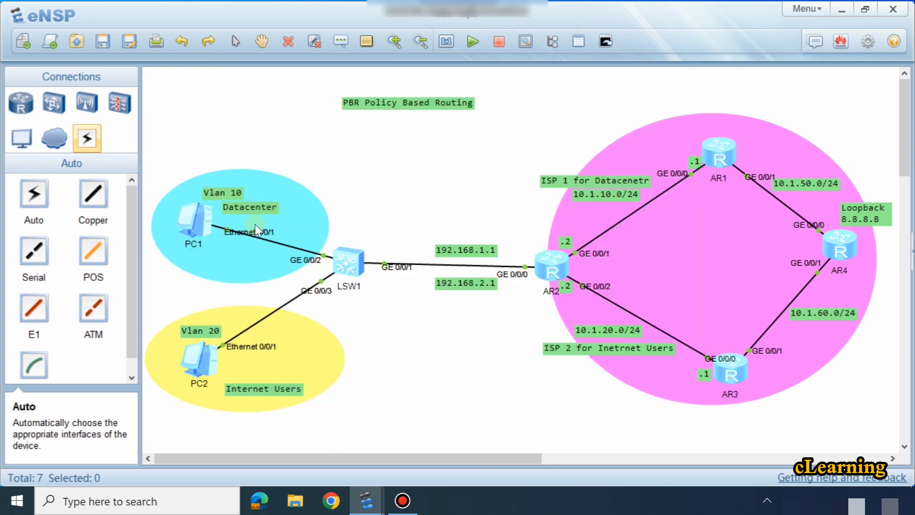
# Step: Add another PC to the topology beside PC1 at the edge of the Vlan 10 Datacenter area
pyautogui.click(21, 139)
pyautogui.click(22, 188)
pyautogui.click(307, 182)
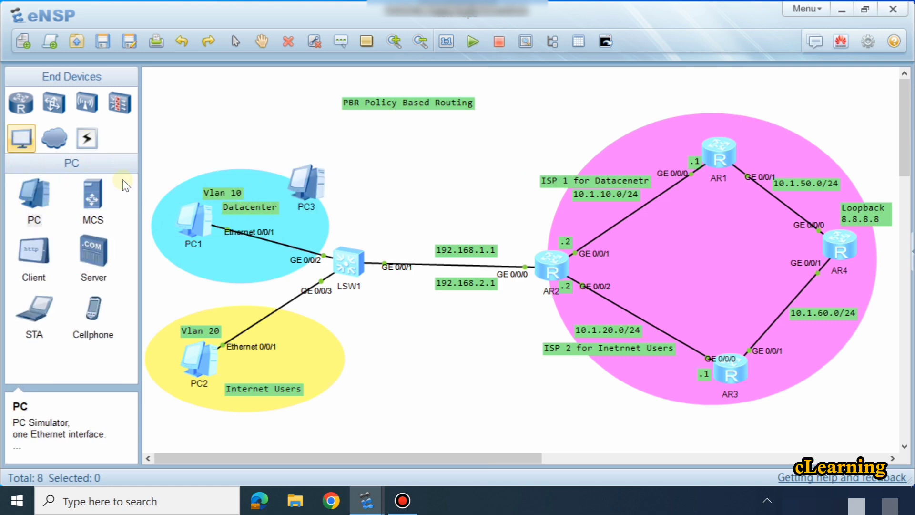
# Step: Connect PC3's Ethernet 0/0/1 to LSW1's GE 0/0/9 with a copper cable
pyautogui.click(86, 138)
pyautogui.click(93, 193)
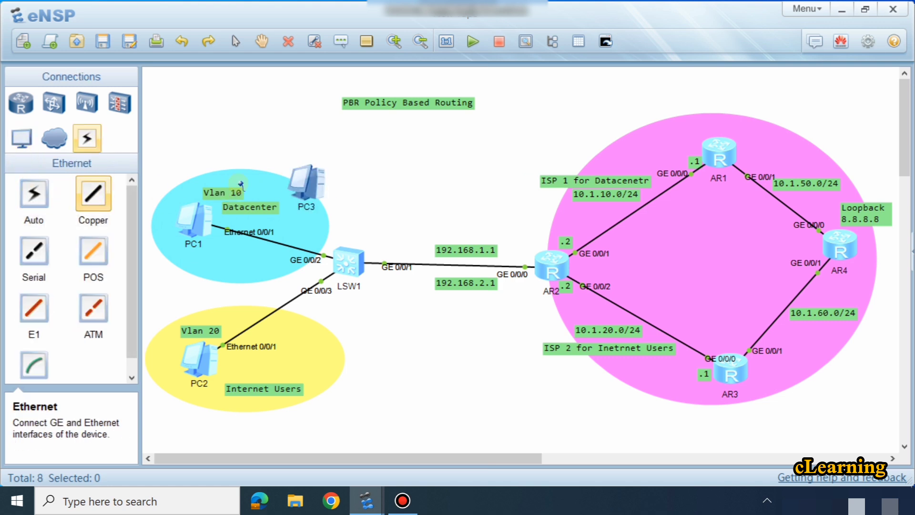
pyautogui.click(312, 183)
pyautogui.click(366, 193)
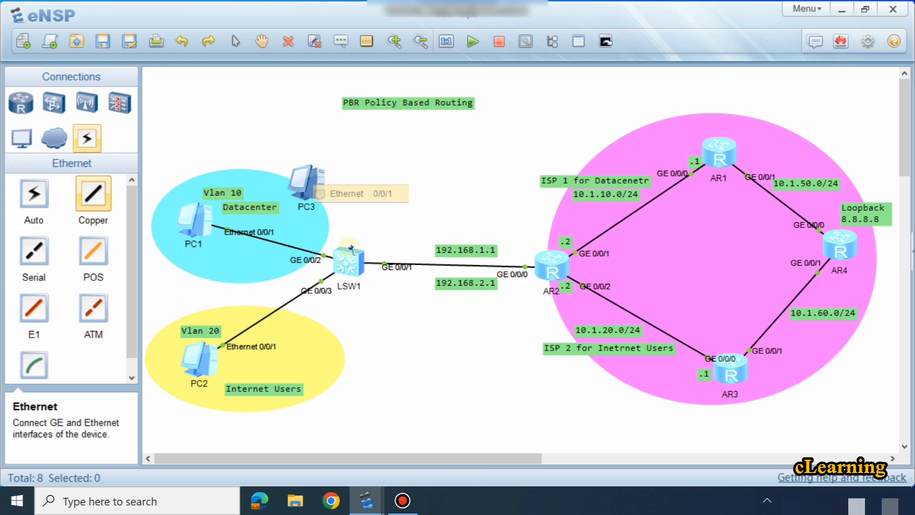
pyautogui.click(348, 261)
pyautogui.click(381, 207)
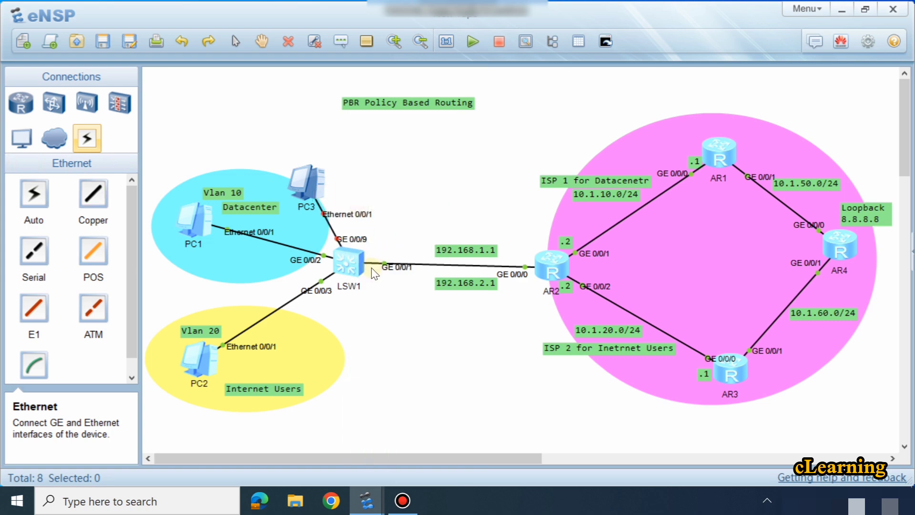
# Step: Open the LSW1 console, enter system view and switch to the interface view of GigabitEthernet 0/0/9
pyautogui.doubleClick(348, 260)
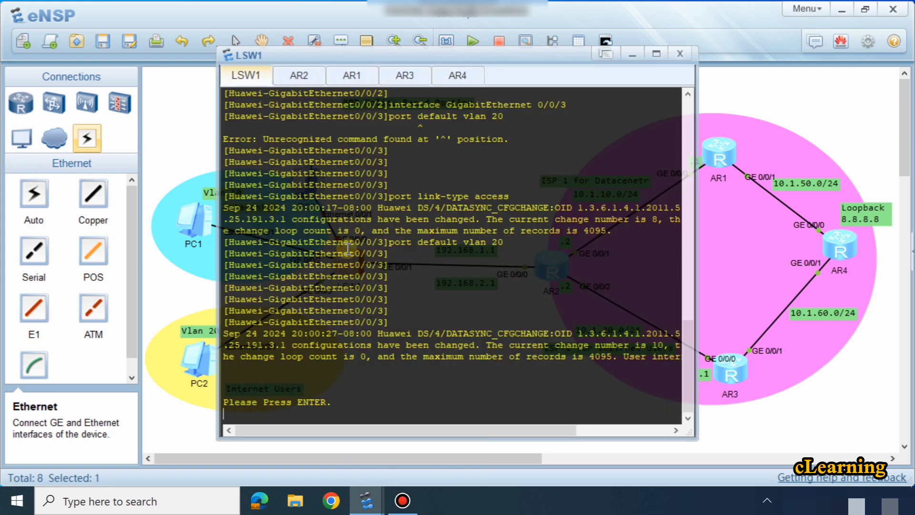
pyautogui.press('Return')
pyautogui.press('Return')
pyautogui.press('Return')
pyautogui.press('Return')
pyautogui.write('sys')
pyautogui.press('Return')
pyautogui.write('int')
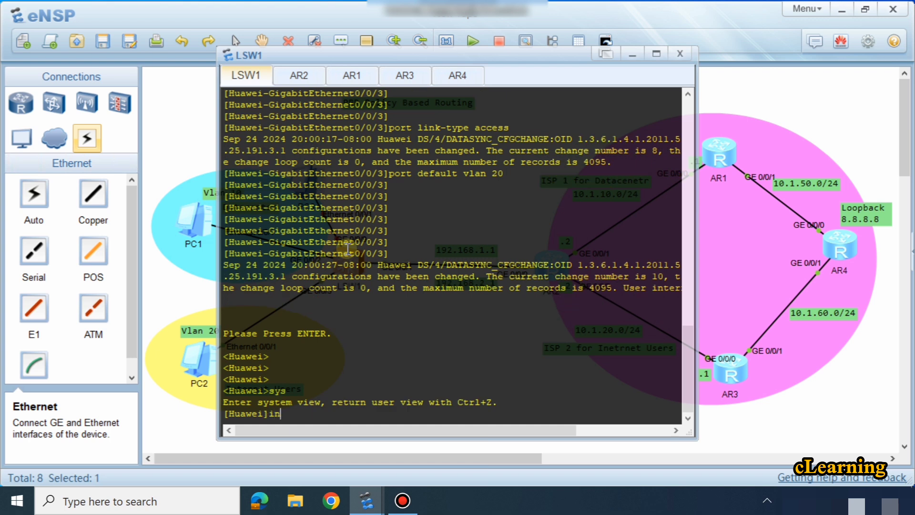
pyautogui.press('Tab')
pyautogui.write('g')
pyautogui.press('Tab')
pyautogui.write('0/0')
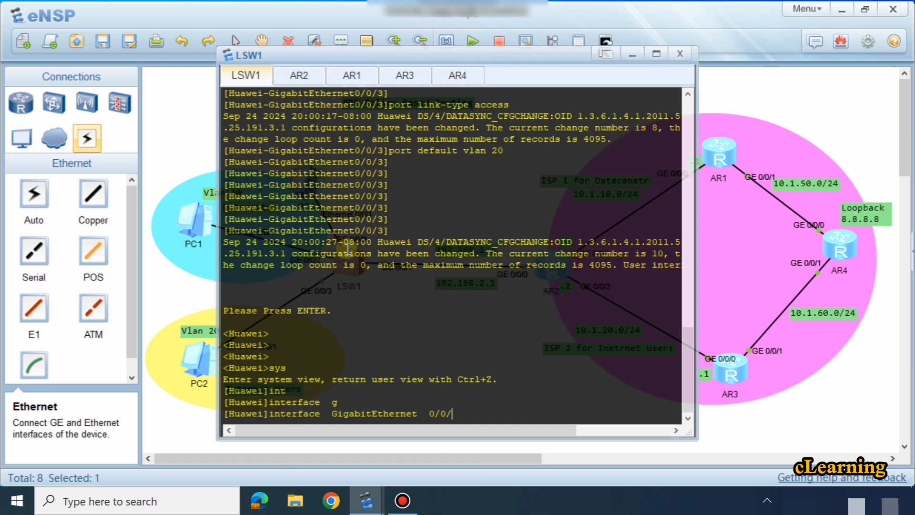
pyautogui.write('/9')
pyautogui.press('Return')
# Step: Set the link type of LSW1's GigabitEthernet 0/0/9 to access
pyautogui.write('port')
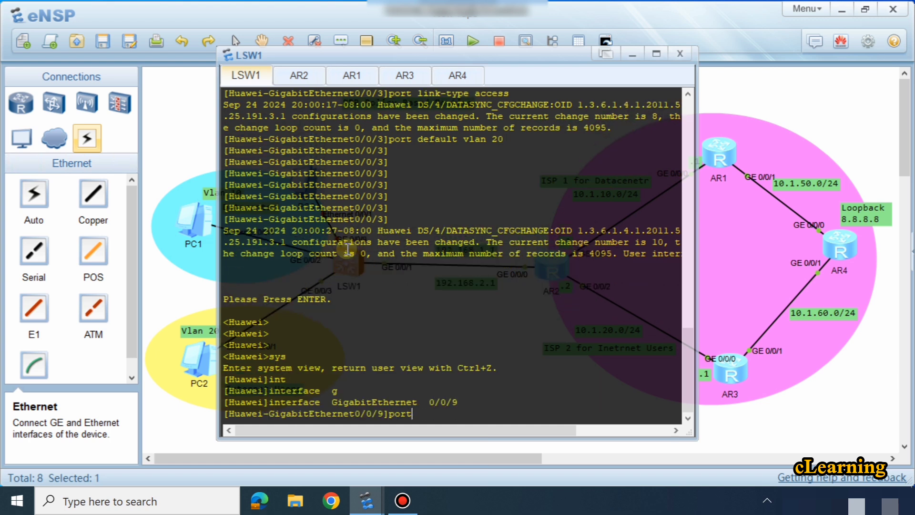
pyautogui.write(' li')
pyautogui.press('Tab')
pyautogui.write('nk-t')
pyautogui.press('Tab')
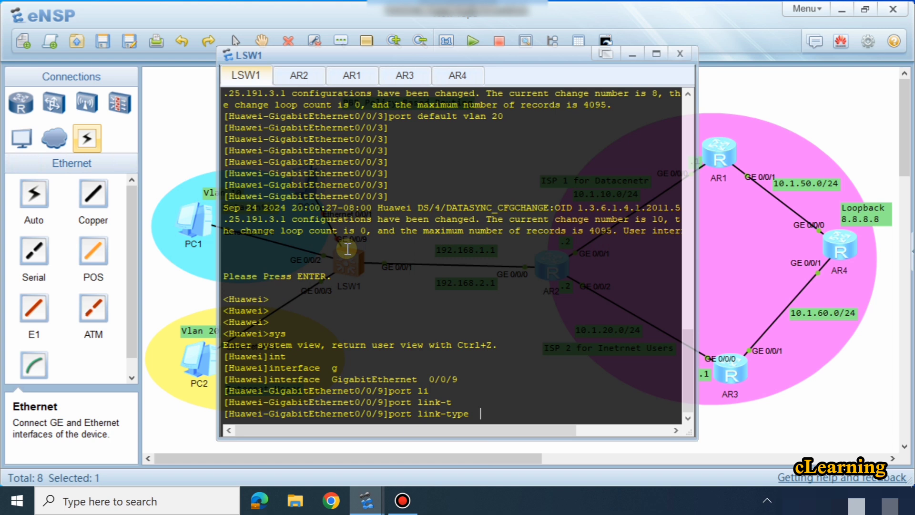
pyautogui.write('ac')
pyautogui.press('Tab')
pyautogui.press('Return')
# Step: Assign default VLAN 10 to LSW1's GigabitEthernet 0/0/9 and return to the topology
pyautogui.write('po')
pyautogui.press('Tab')
pyautogui.write('d')
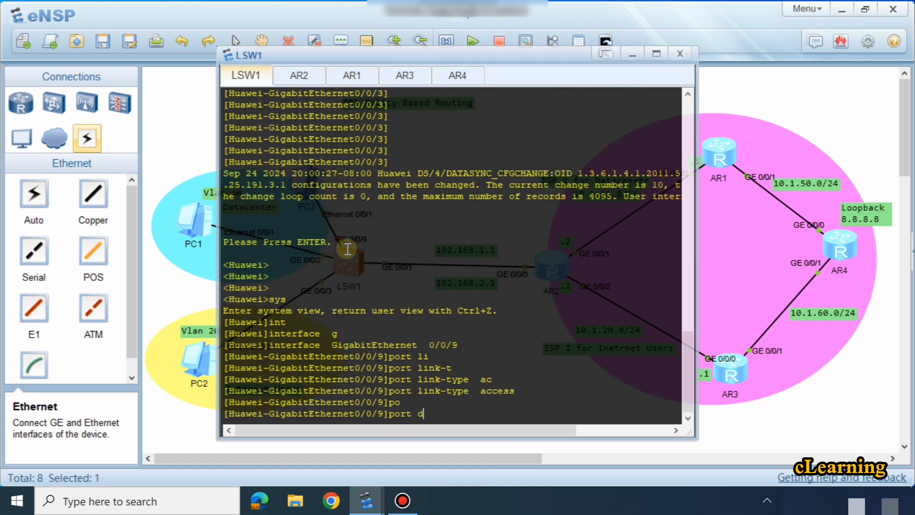
pyautogui.write('e')
pyautogui.press('Tab')
pyautogui.write('v')
pyautogui.press('Tab')
pyautogui.write('10')
pyautogui.press('Return')
pyautogui.press('Return')
pyautogui.press('Return')
pyautogui.press('Return')
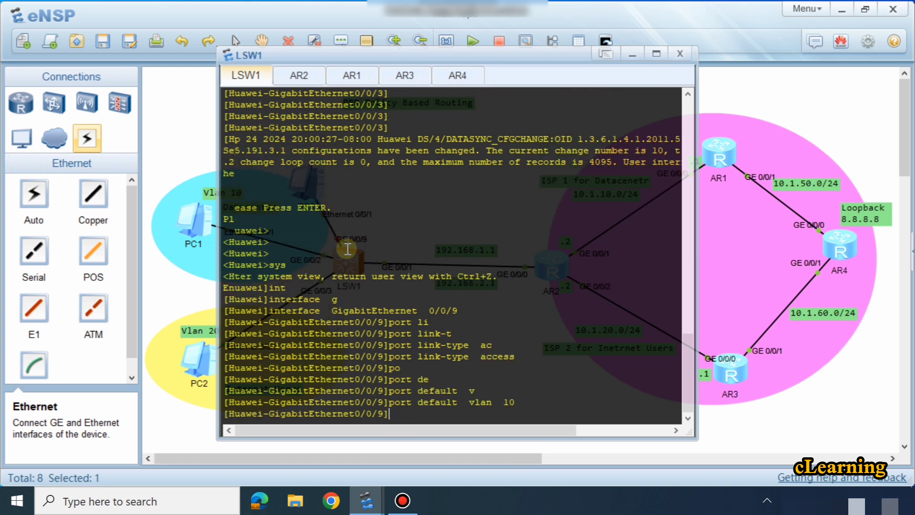
pyautogui.click(698, 104)
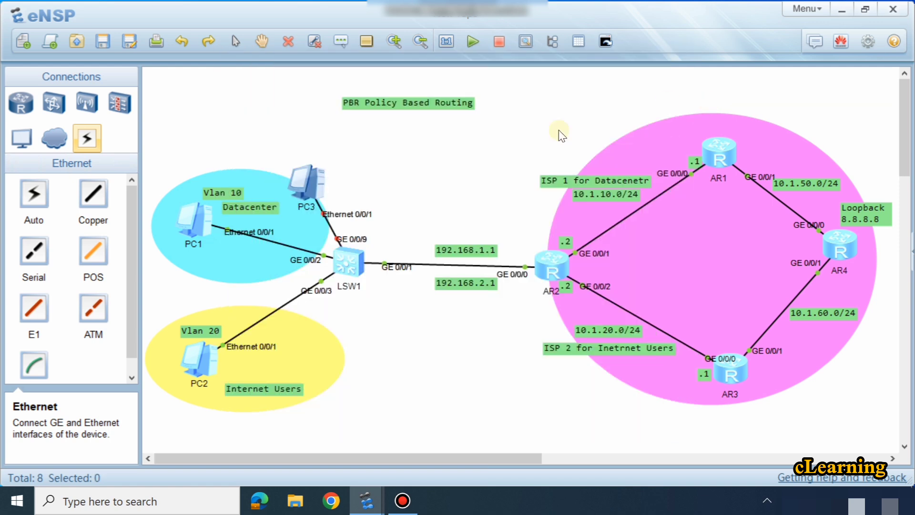
# Step: Start PC3 and set its static IPv4 address to 192.168.1.20
pyautogui.rightClick(301, 180)
pyautogui.click(317, 191)
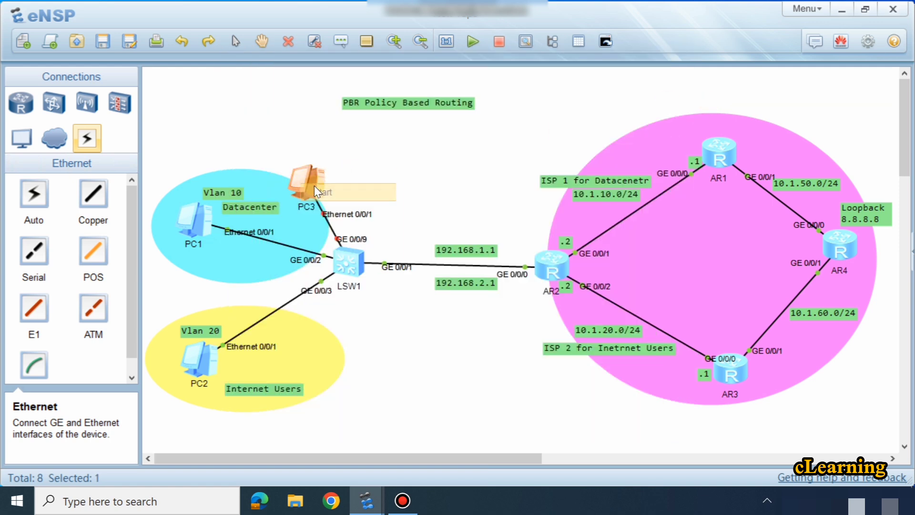
pyautogui.doubleClick(291, 167)
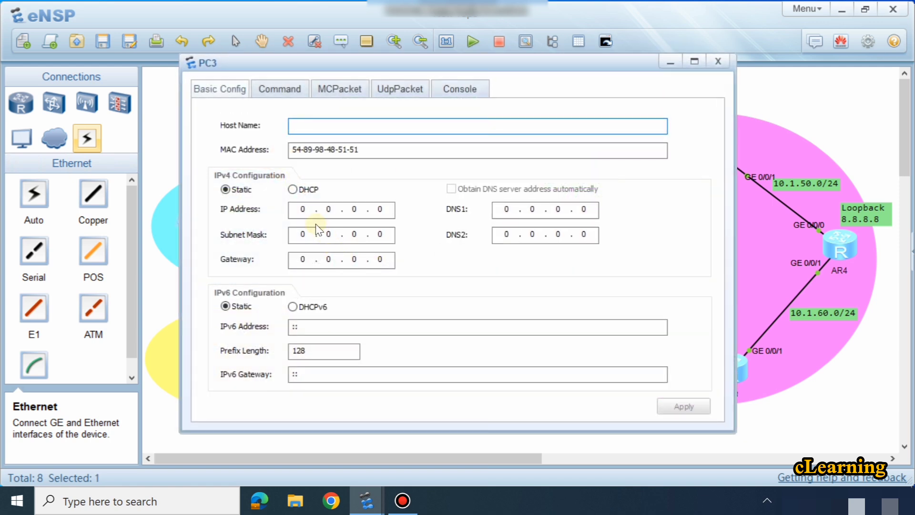
pyautogui.click(301, 209)
pyautogui.write('1921')
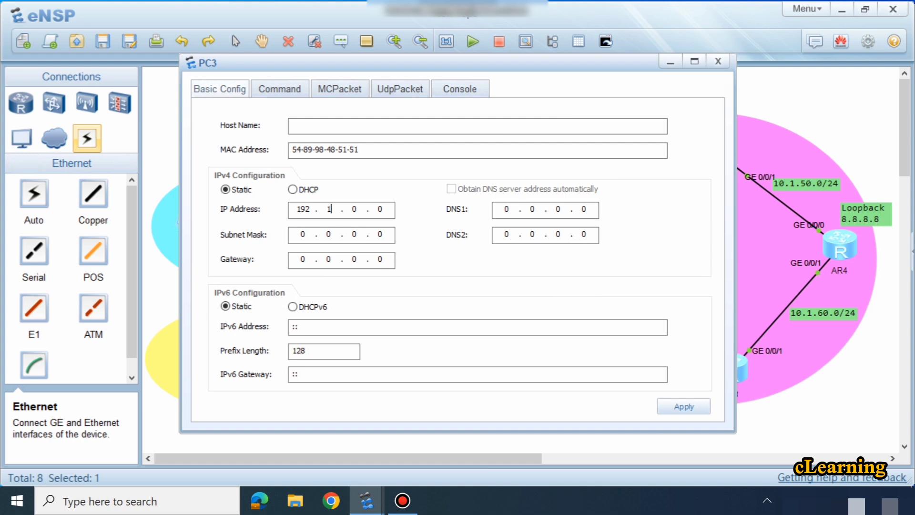
pyautogui.write('68')
pyautogui.write('1.100')
pyautogui.write('255255255')
# Step: Set PC3's subnet mask to 255.255.255.0 and gateway to 192.168.1.1, and apply the configuration
pyautogui.press('Tab')
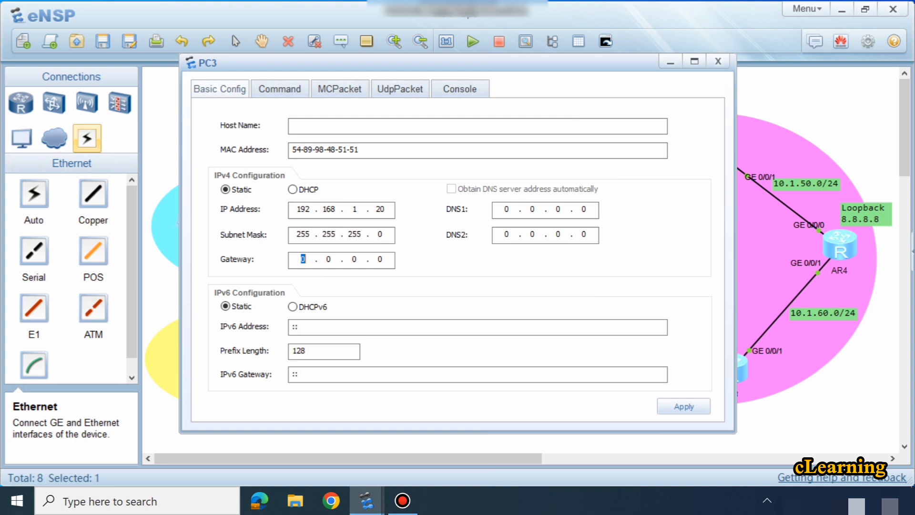
pyautogui.write('192 . 168 . 1 .')
pyautogui.click(682, 406)
# Step: Trace the route from PC3 to 8.8.8.8, with its window moved clear of the ISP routers
pyautogui.click(278, 96)
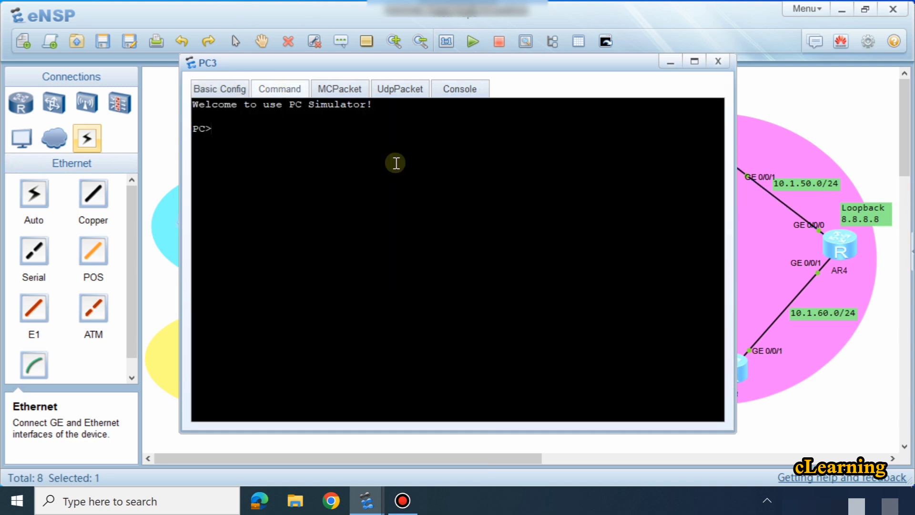
pyautogui.write('trace')
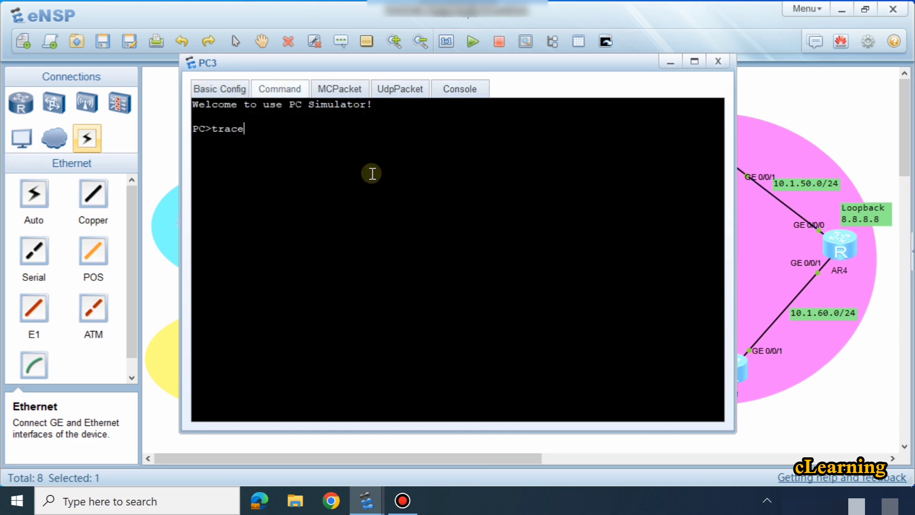
pyautogui.write('rt 8.8.8.8')
pyautogui.press('Return')
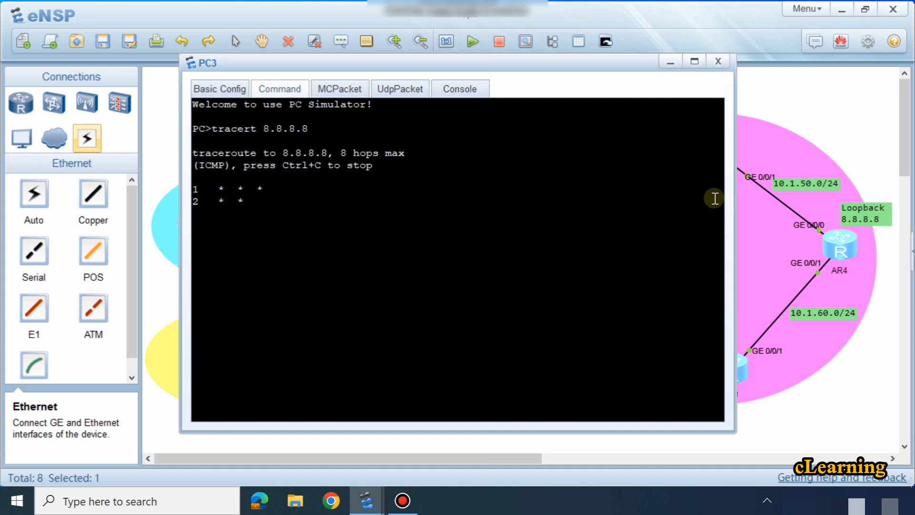
pyautogui.moveTo(549, 67); pyautogui.dragTo(407, 76)
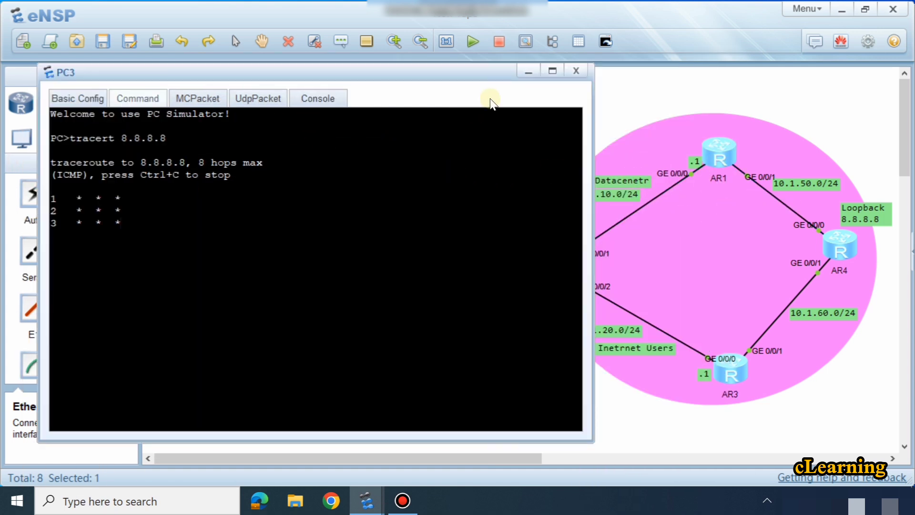
pyautogui.click(310, 212)
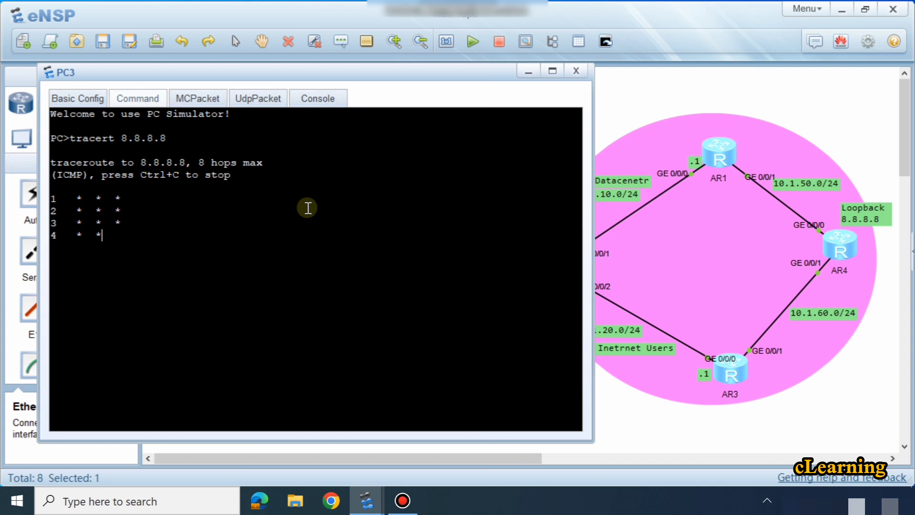
# Step: Ping 8.8.8.8 from PC3, then repeat the ping and interrupt it
pyautogui.write('pin')
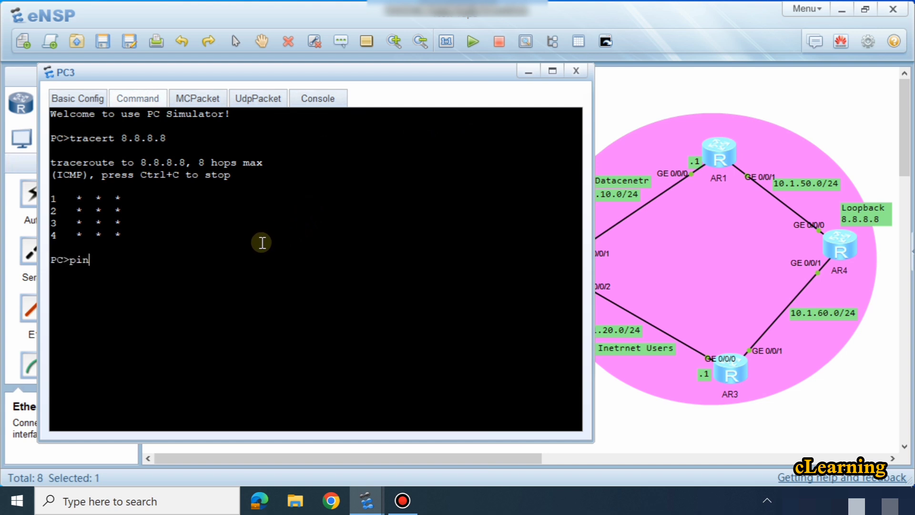
pyautogui.write('g 8.8.8.8')
pyautogui.press('Return')
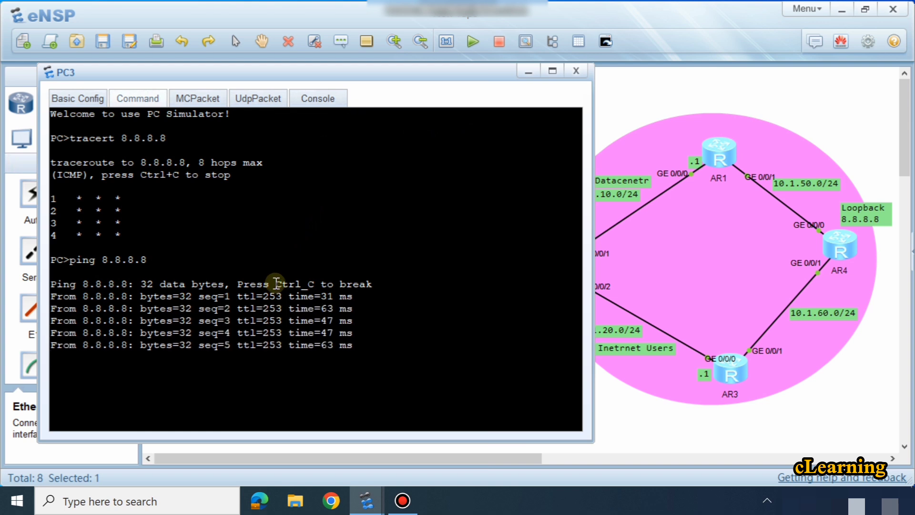
pyautogui.press('Up')
pyautogui.press('Return')
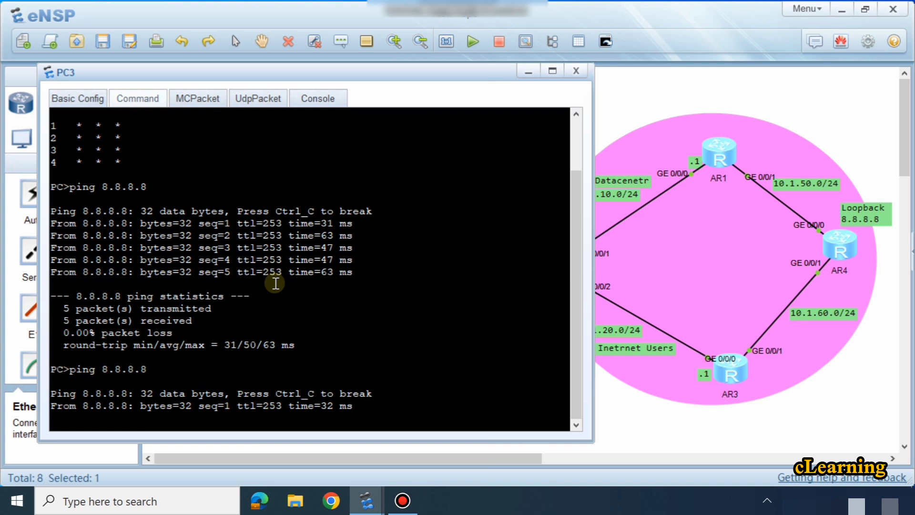
pyautogui.hotkey('ctrl', 'c')
pyautogui.hotkey('ctrl', 'v')
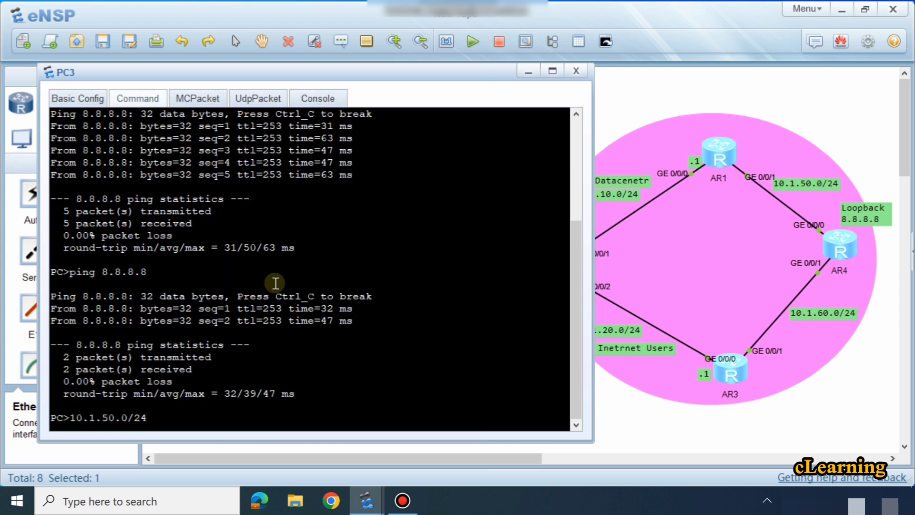
# Step: Rerun the trace from PC3 to 8.8.8.8, examine its second hop and return to the topology
pyautogui.press('Up')
pyautogui.press('Up')
pyautogui.press('Return')
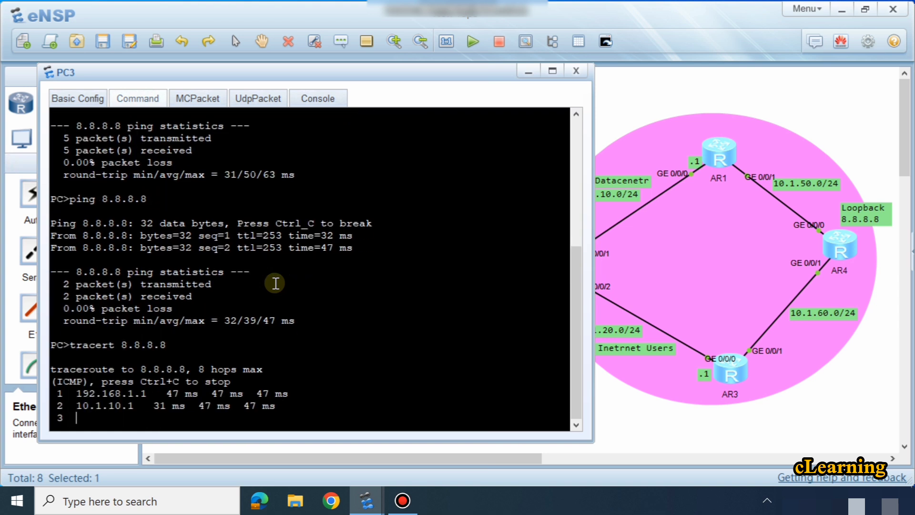
pyautogui.moveTo(102, 385); pyautogui.dragTo(153, 383)
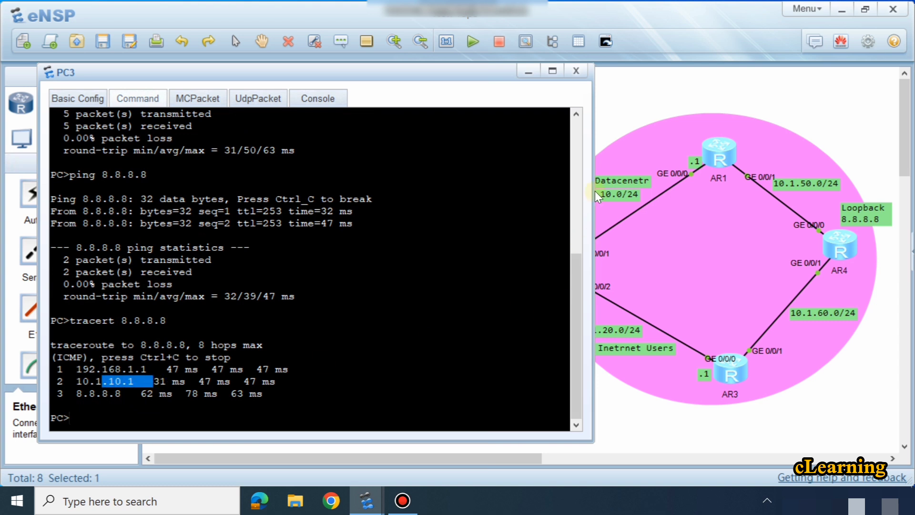
pyautogui.click(619, 94)
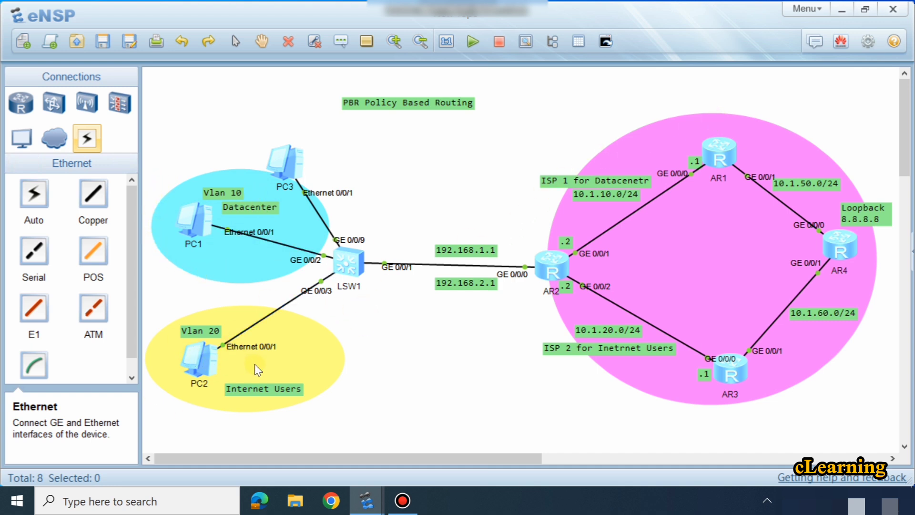
pyautogui.click(607, 296)
pyautogui.click(683, 387)
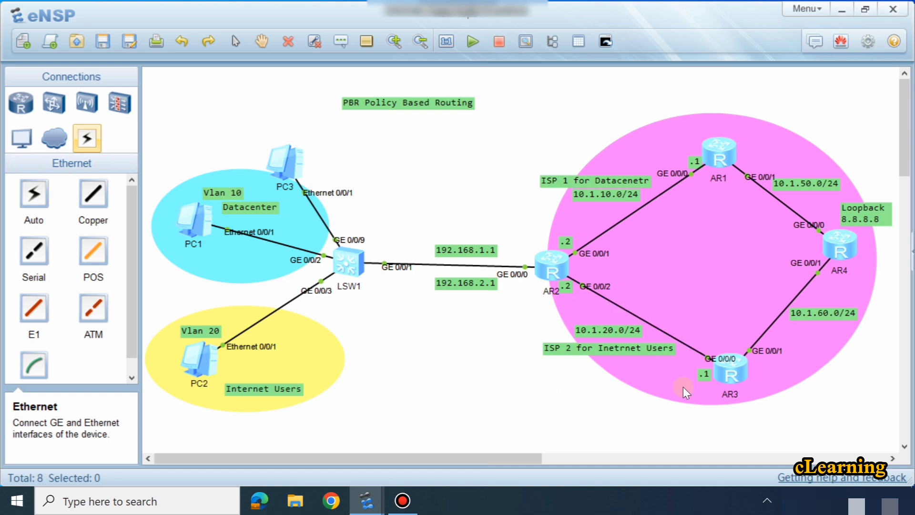